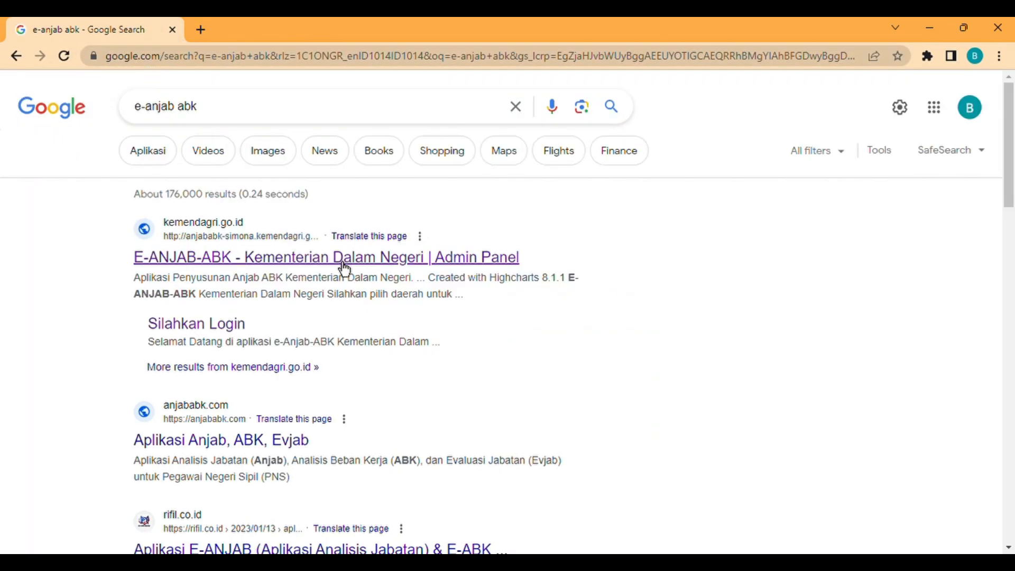
- Open the 'E-ANJAB-ABK - Kementerian Dalam Negeri | Admin Panel' site from the Google results
{"action": "left_click", "coordinate": [345, 270]}
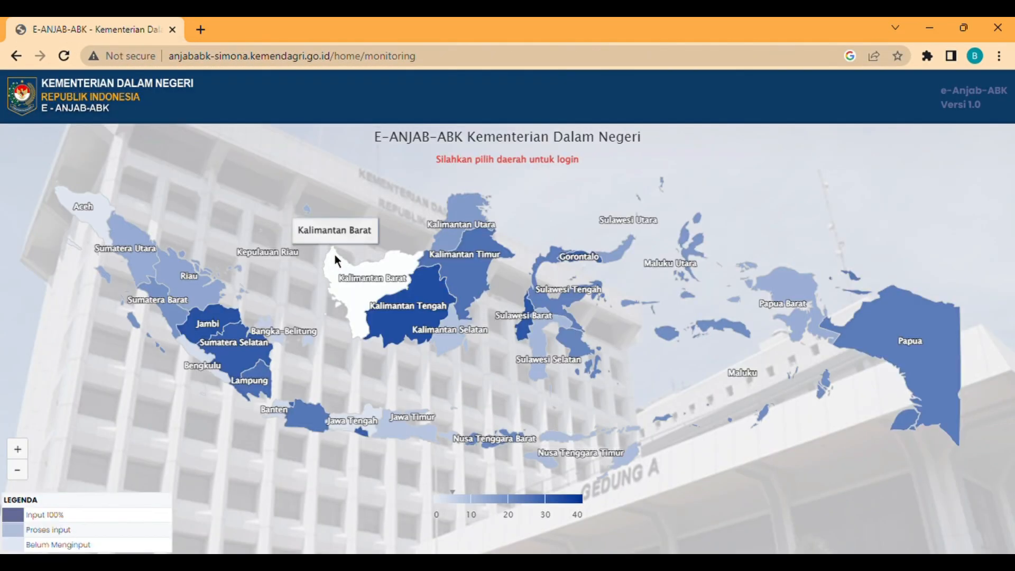
- Pick Banten then Kab Serang on the map and sign in with the regency's saved credentials
{"action": "left_click", "coordinate": [277, 411]}
{"action": "left_click", "coordinate": [311, 210]}
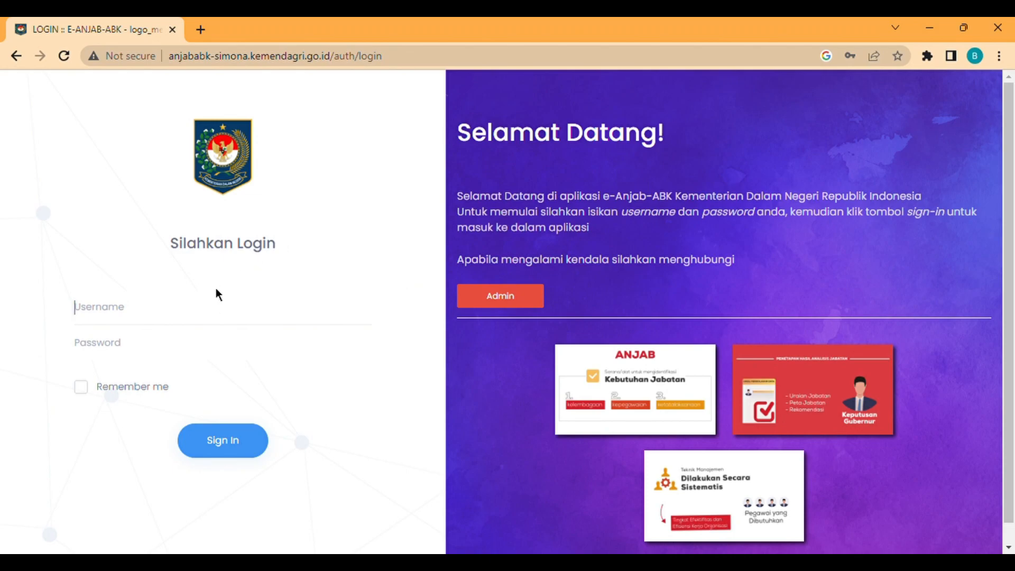
{"action": "left_click", "coordinate": [197, 343]}
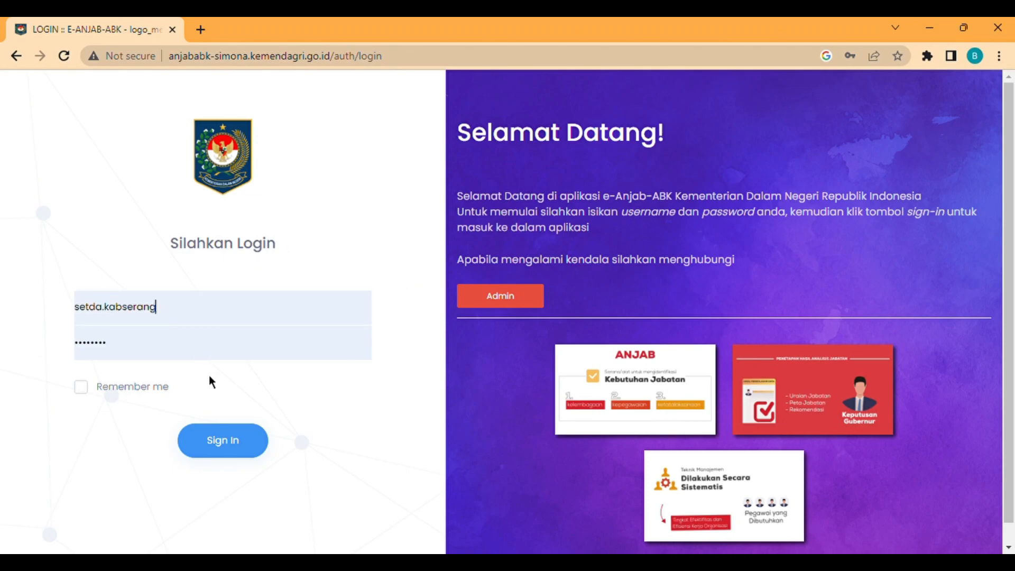
{"action": "left_click", "coordinate": [233, 450]}
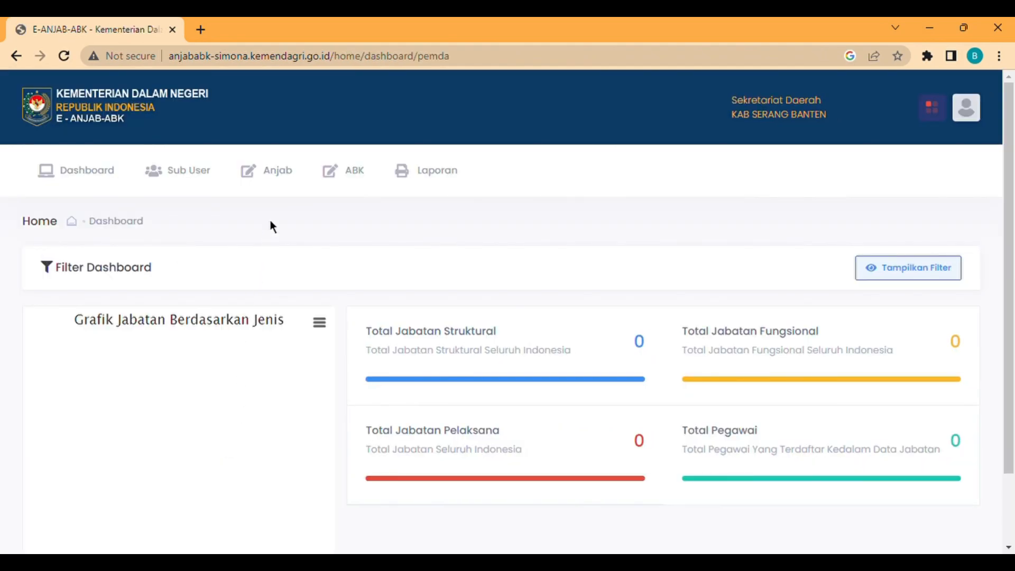
- Go to Anjab > Entry Data Jabatan and check the Sekretariat Daerah row
{"action": "left_click", "coordinate": [283, 188]}
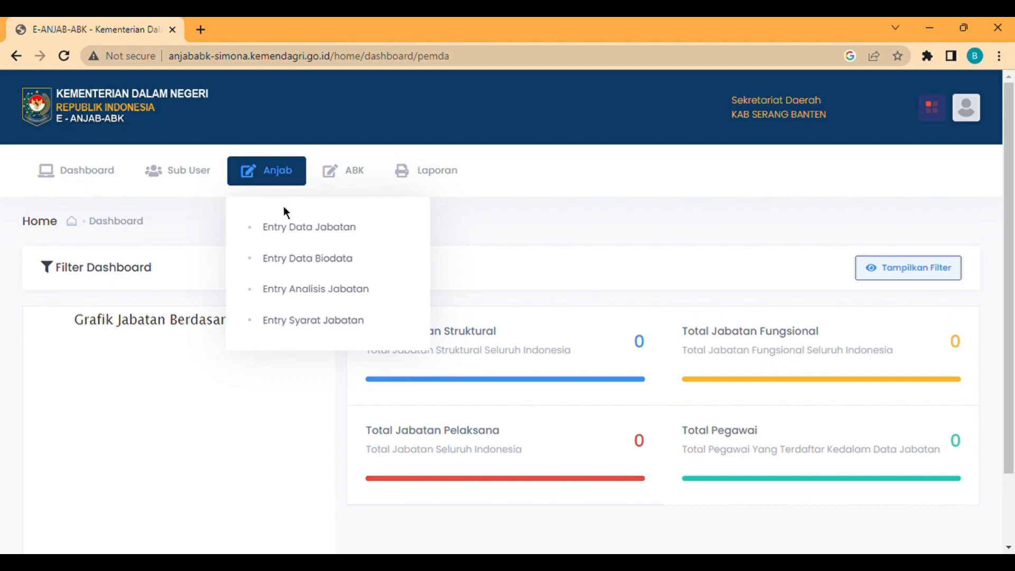
{"action": "left_click", "coordinate": [294, 234]}
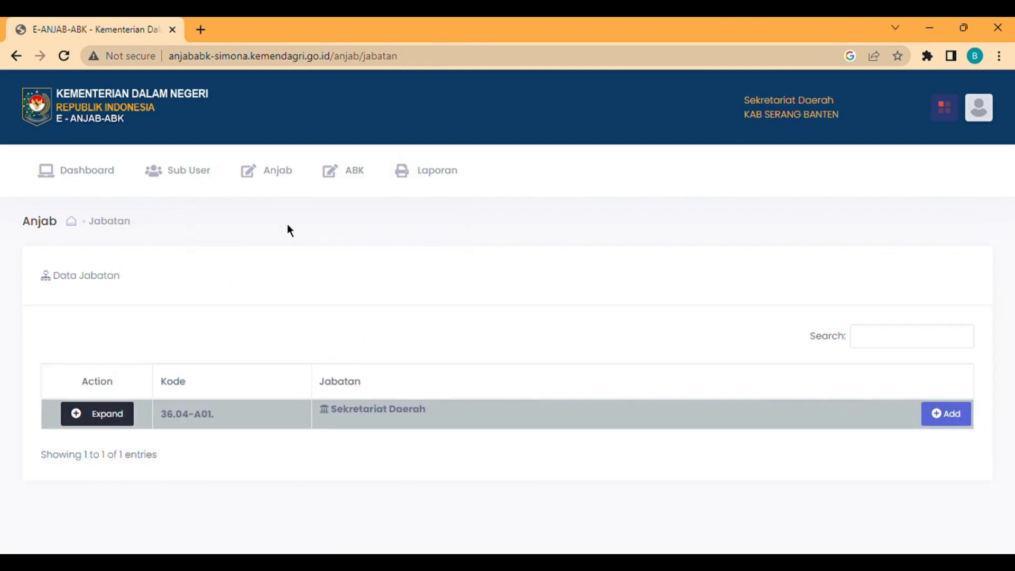
{"action": "left_click", "coordinate": [119, 419]}
{"action": "left_click", "coordinate": [120, 418]}
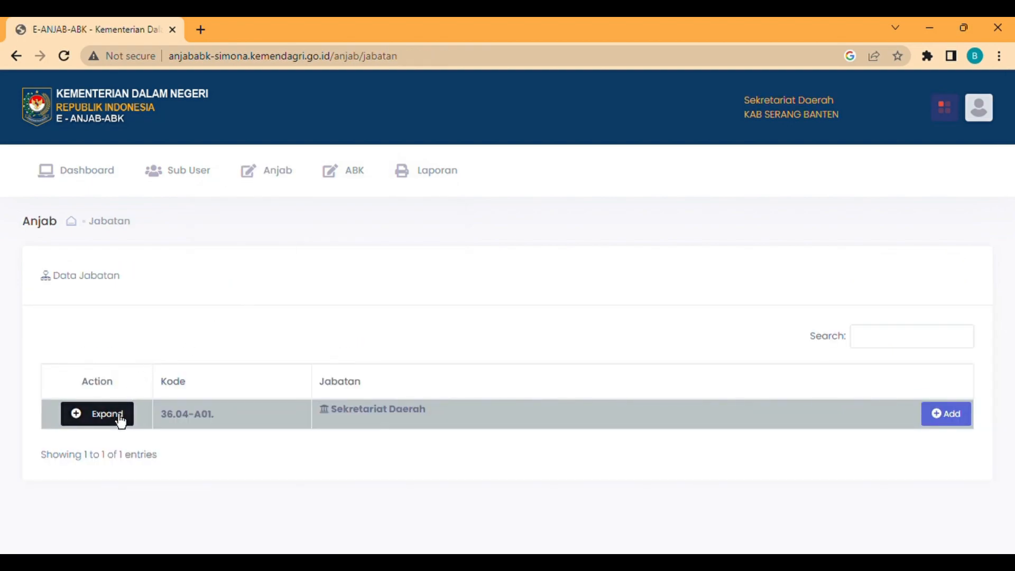
- Add Sekretaris Daerah (Jabatan Pimpinan Tinggi, Eselon IIA, unit 'Sekretariat Daerah') and save it
{"action": "left_click", "coordinate": [961, 419]}
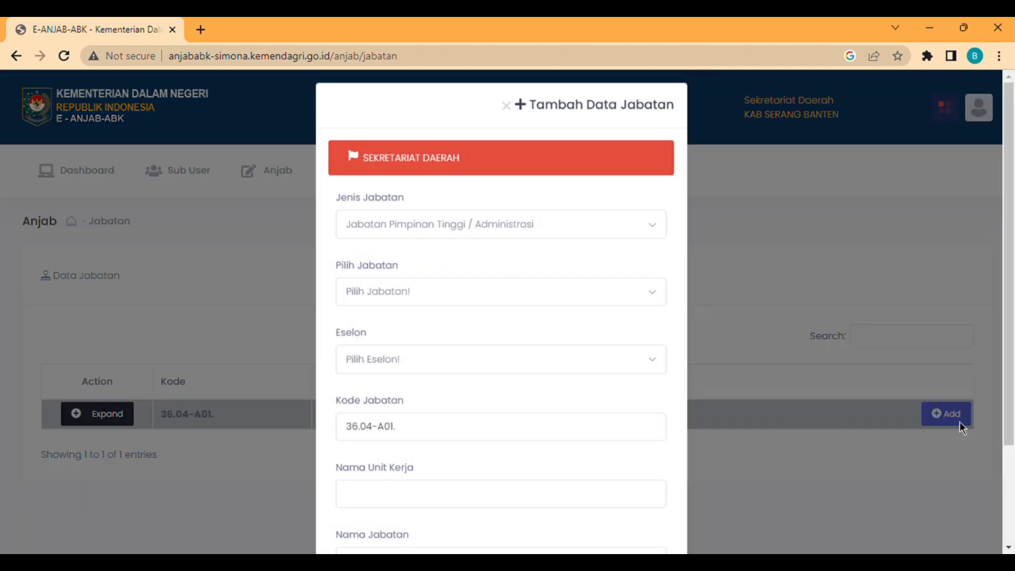
{"action": "left_click", "coordinate": [531, 242]}
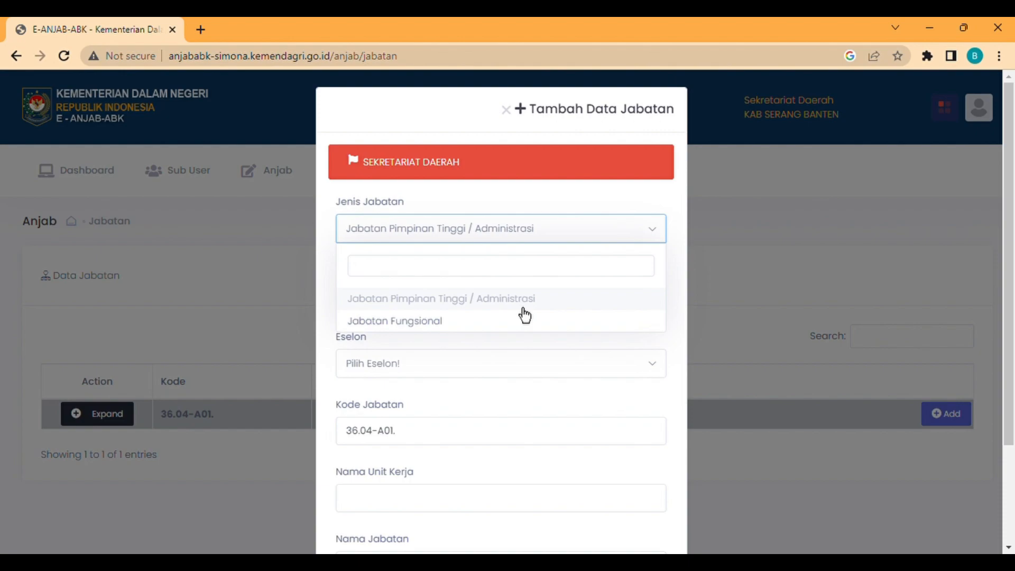
{"action": "left_click", "coordinate": [523, 305]}
{"action": "left_click", "coordinate": [441, 299]}
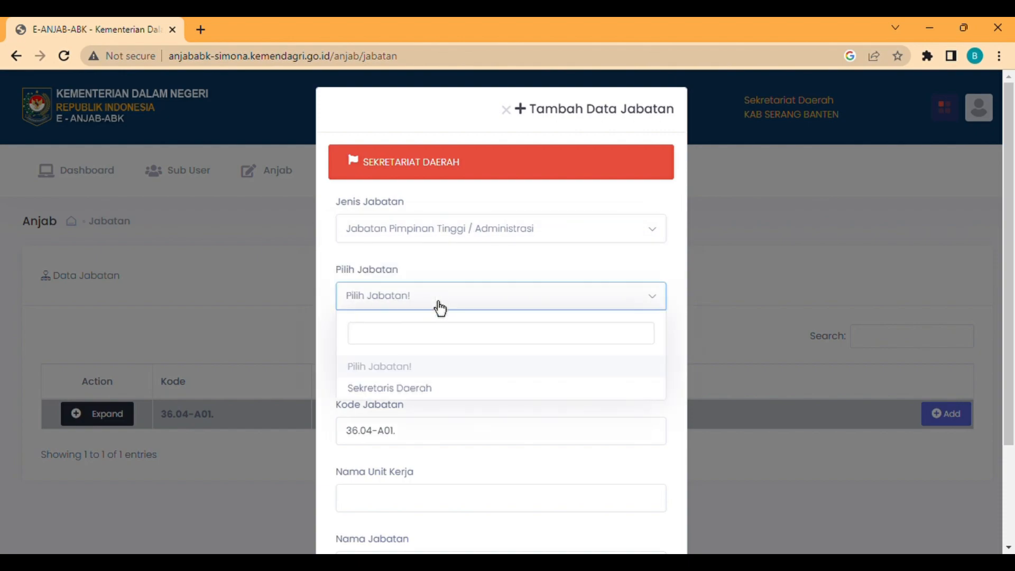
{"action": "left_click", "coordinate": [434, 389]}
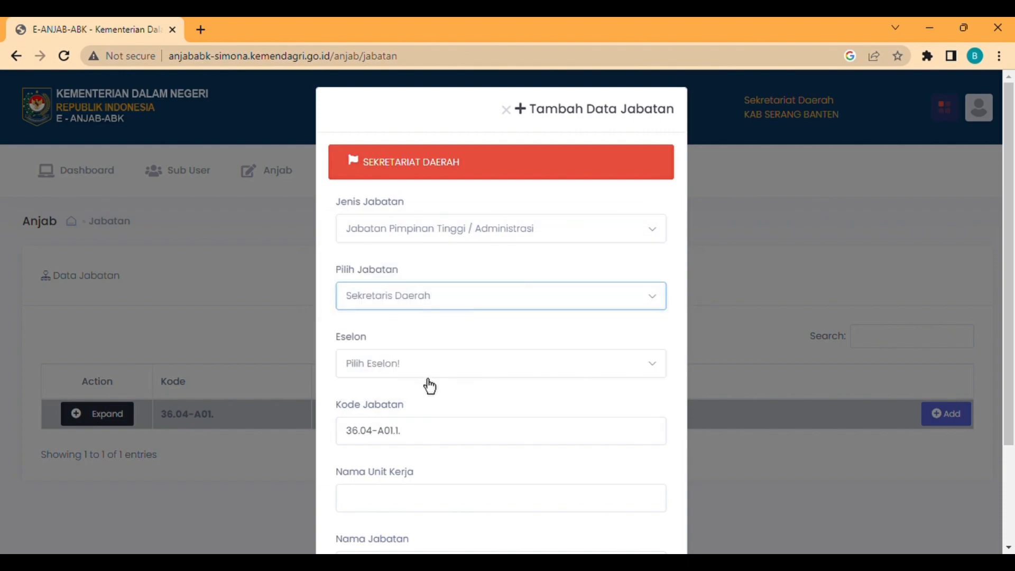
{"action": "left_click", "coordinate": [430, 386]}
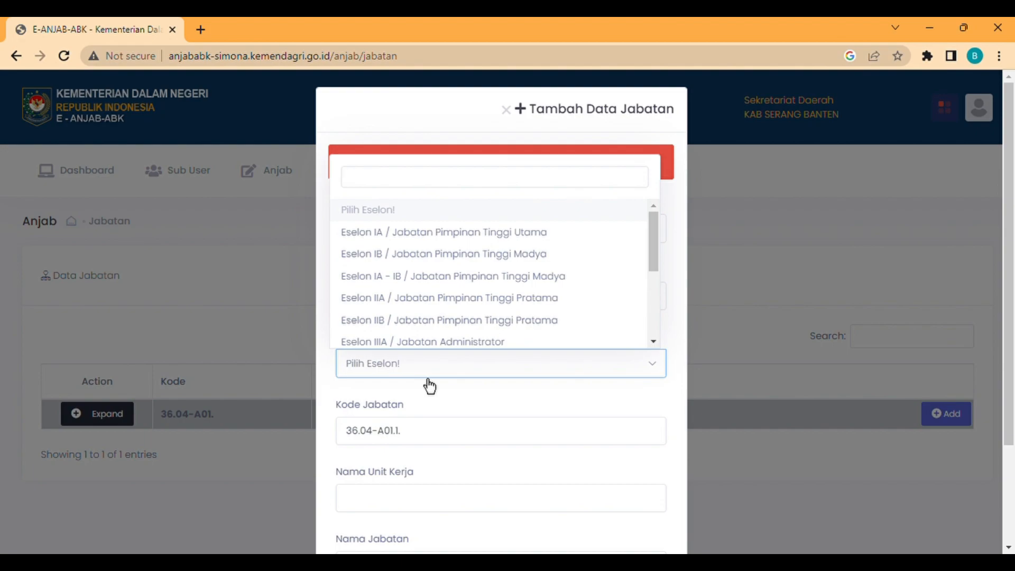
{"action": "left_click", "coordinate": [427, 307]}
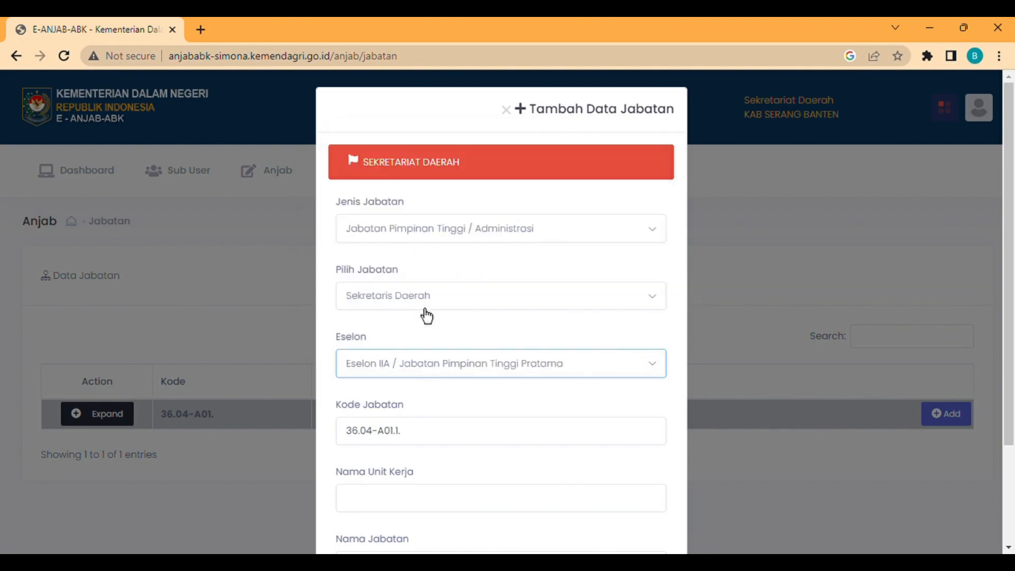
{"action": "scroll", "coordinate": [424, 439], "scroll_direction": "down", "scroll_amount": 3}
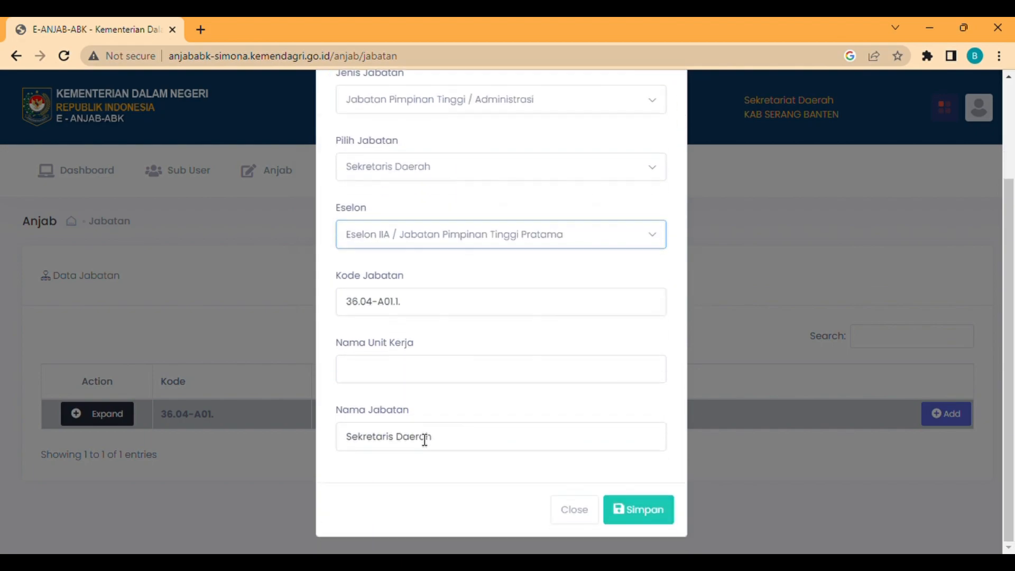
{"action": "left_click", "coordinate": [418, 380]}
{"action": "type", "text": "Sekretar"}
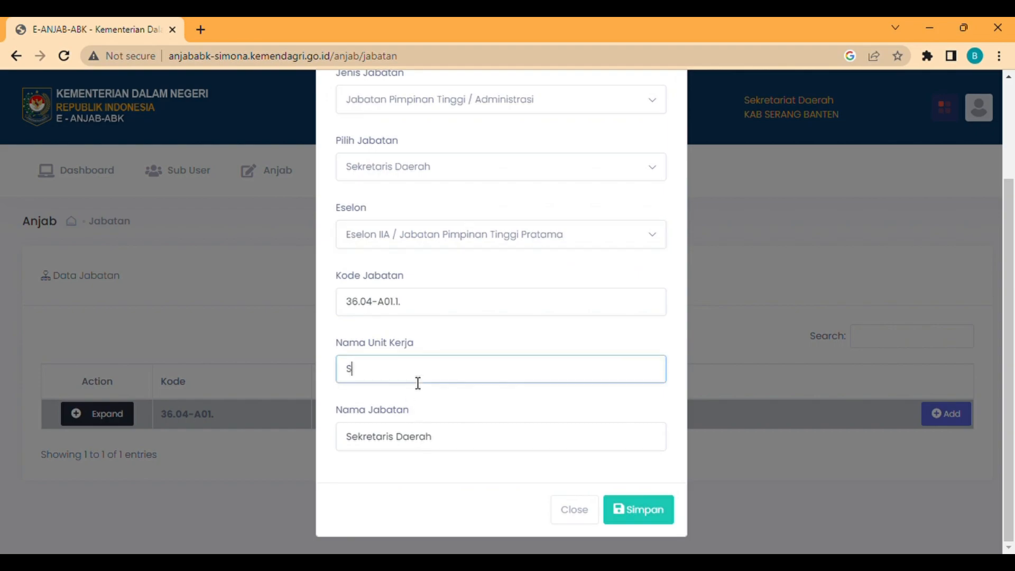
{"action": "type", "text": "iat Daerah"}
{"action": "left_click", "coordinate": [646, 521]}
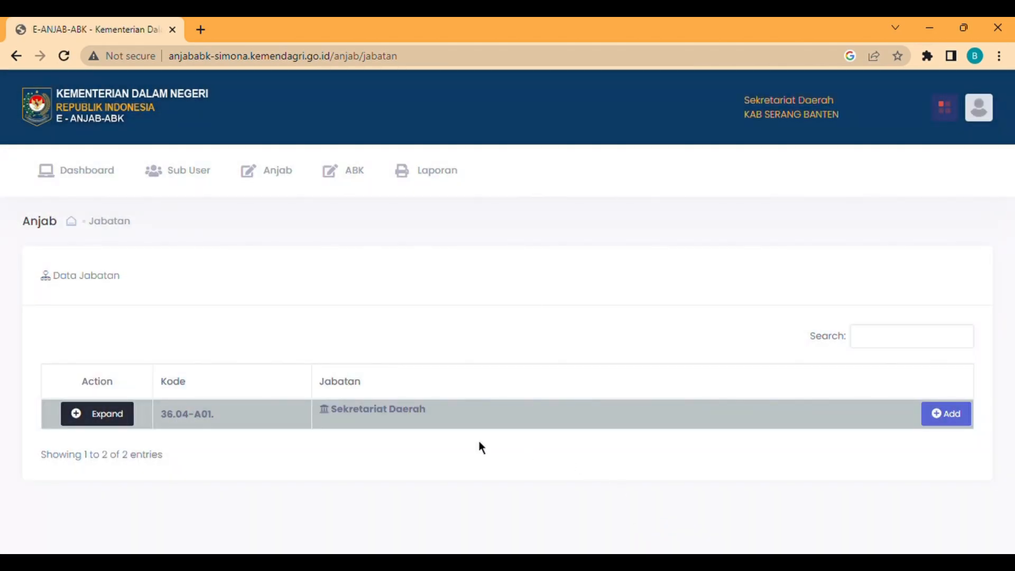
{"action": "left_click", "coordinate": [128, 426]}
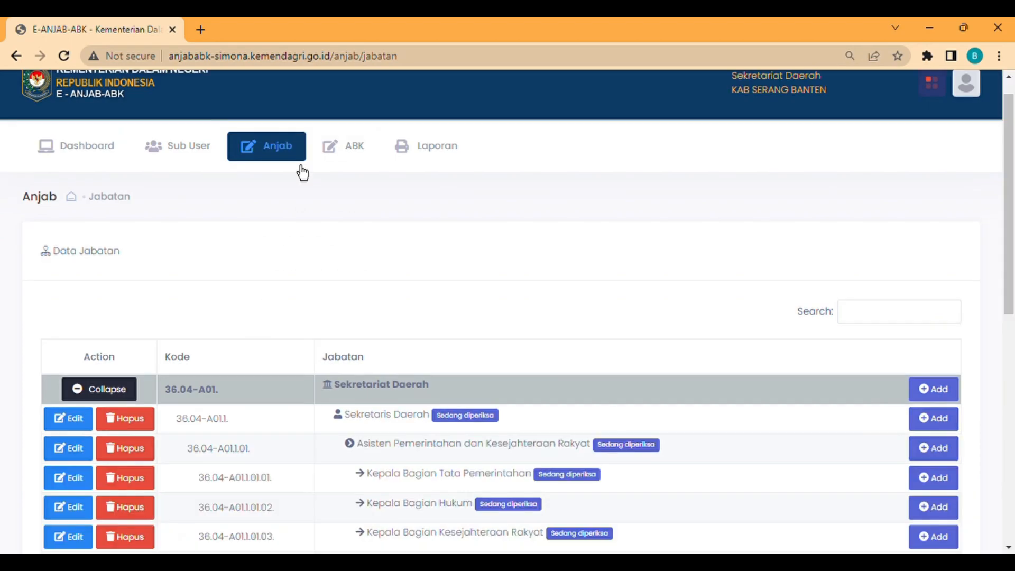
- Open Anjab > Entry Data Biodata and expand the Sekretariat Daerah position list
{"action": "mouse_move", "coordinate": [298, 164]}
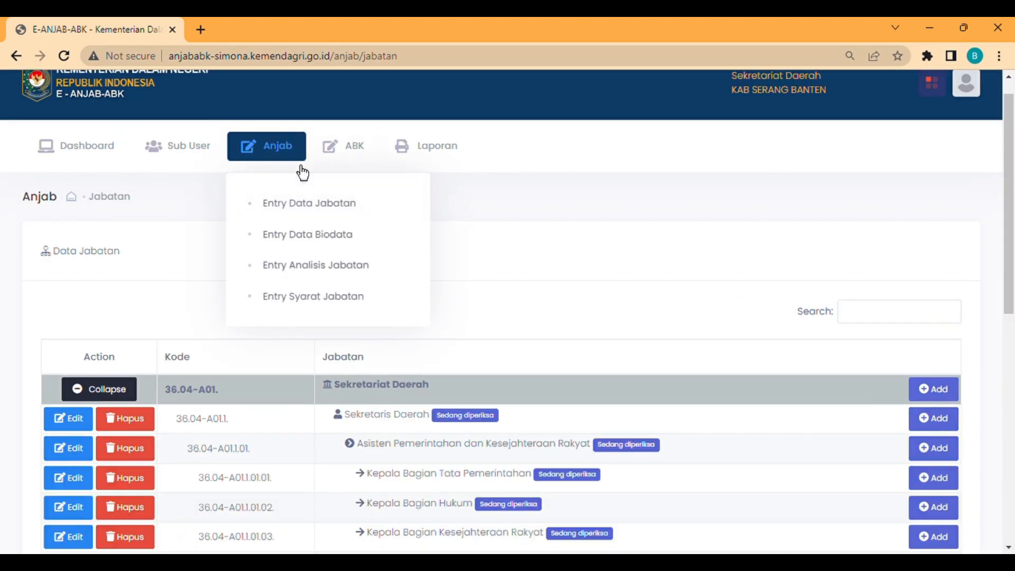
{"action": "left_click", "coordinate": [304, 236]}
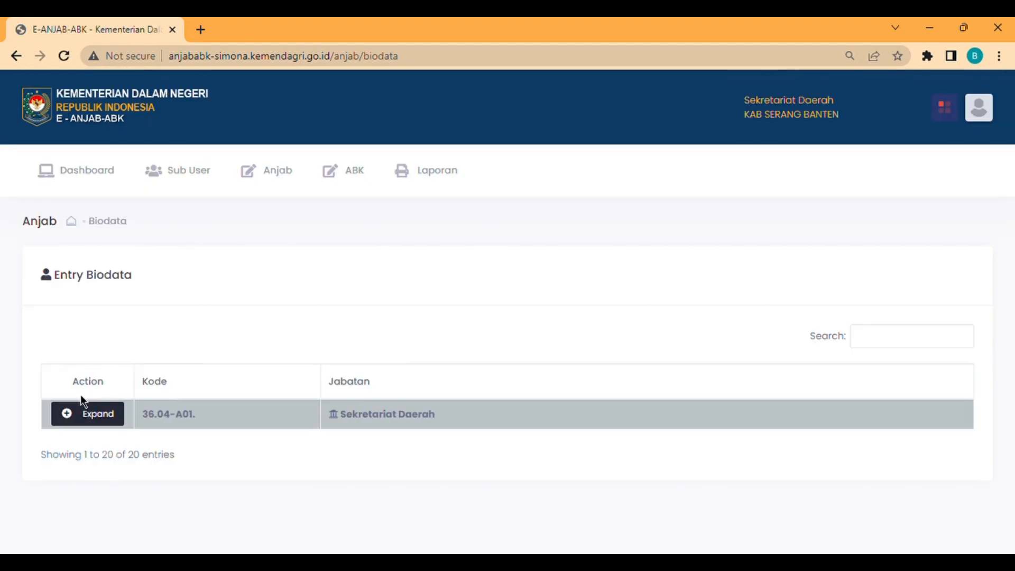
{"action": "left_click", "coordinate": [97, 421]}
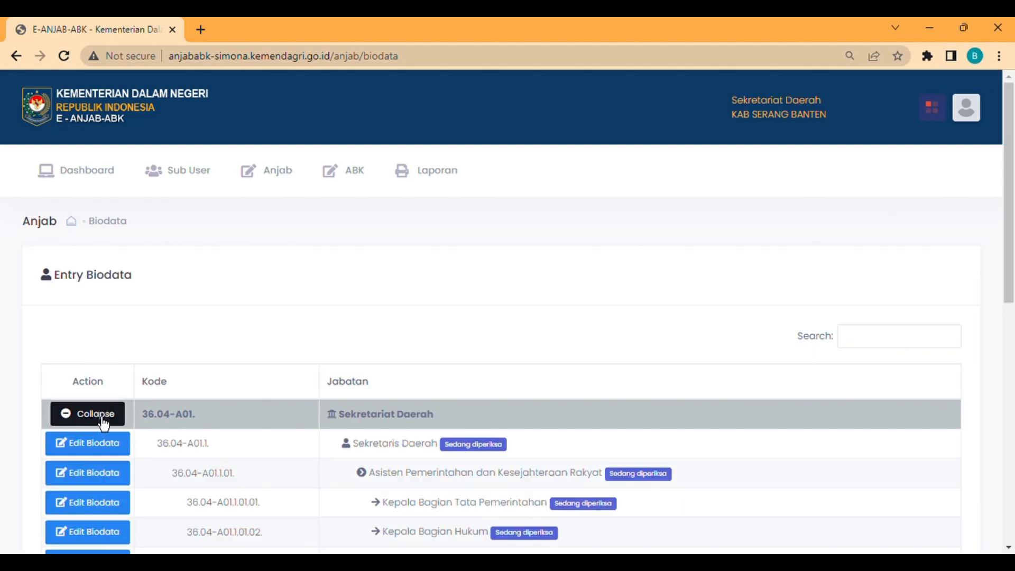
{"action": "scroll", "coordinate": [380, 219], "scroll_direction": "down", "scroll_amount": 5}
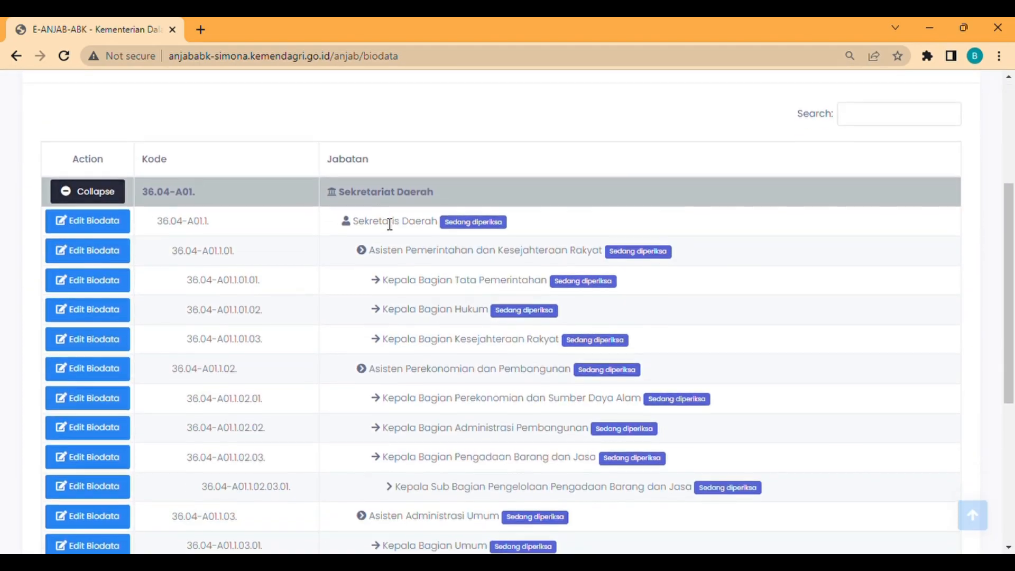
{"action": "scroll", "coordinate": [390, 224], "scroll_direction": "down", "scroll_amount": 5}
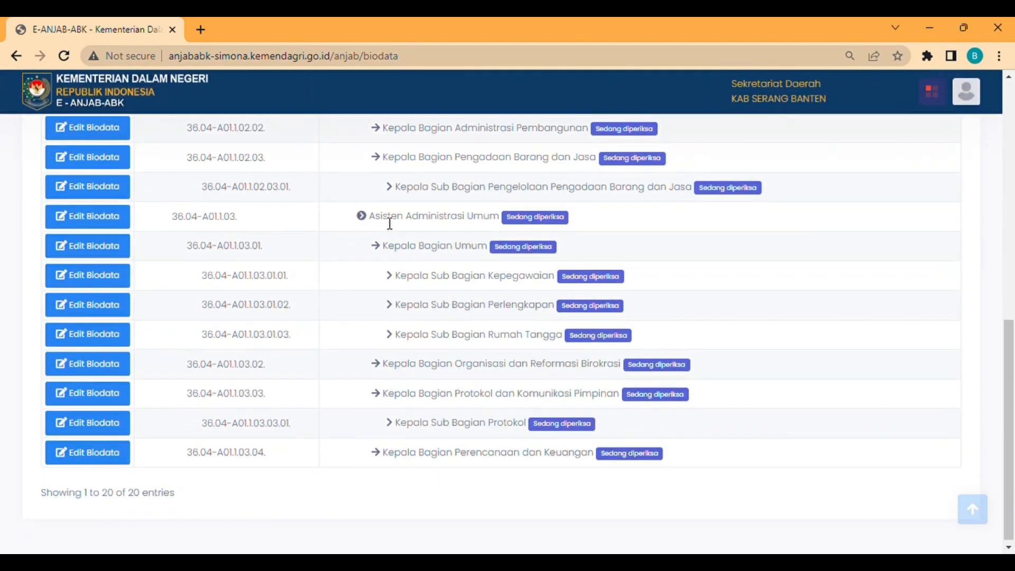
- Try editing biodata for Kepala Bagian Organisasi dan Reformasi Birokrasi and dismiss the maintenance notice
{"action": "left_click", "coordinate": [113, 369]}
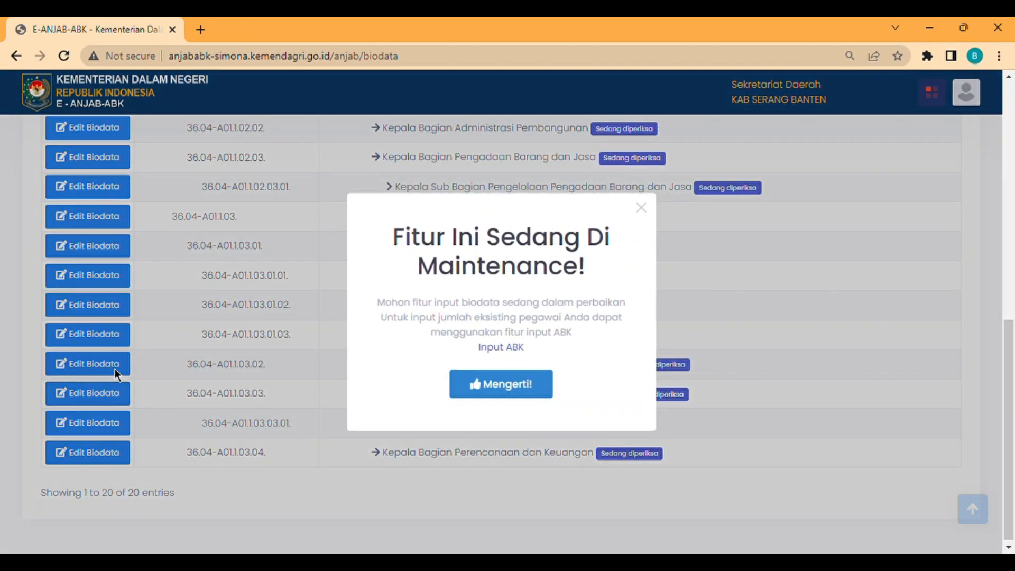
{"action": "left_click", "coordinate": [501, 397]}
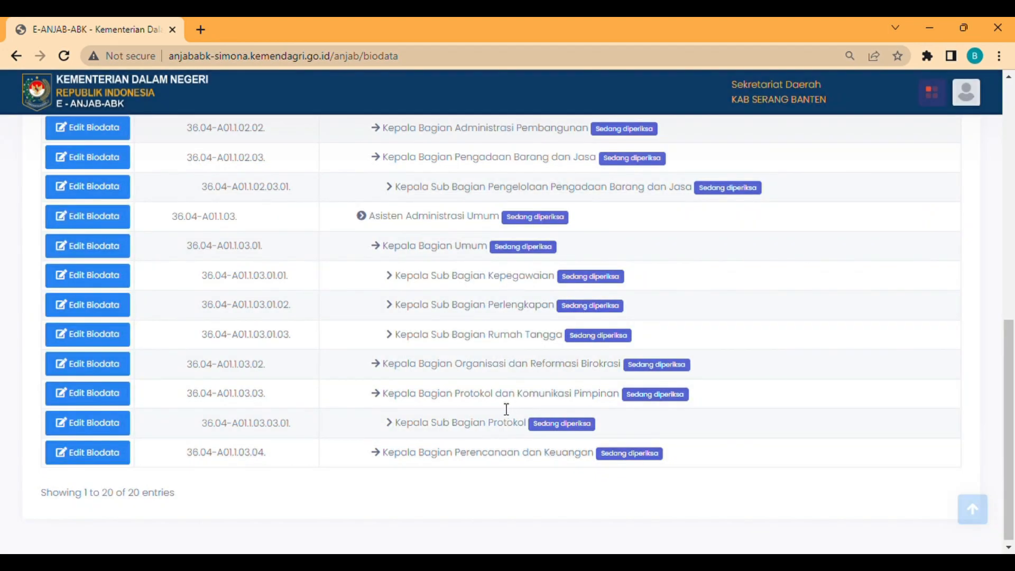
{"action": "scroll", "coordinate": [505, 407], "scroll_direction": "up", "scroll_amount": 5}
{"action": "scroll", "coordinate": [504, 408], "scroll_direction": "up", "scroll_amount": 2}
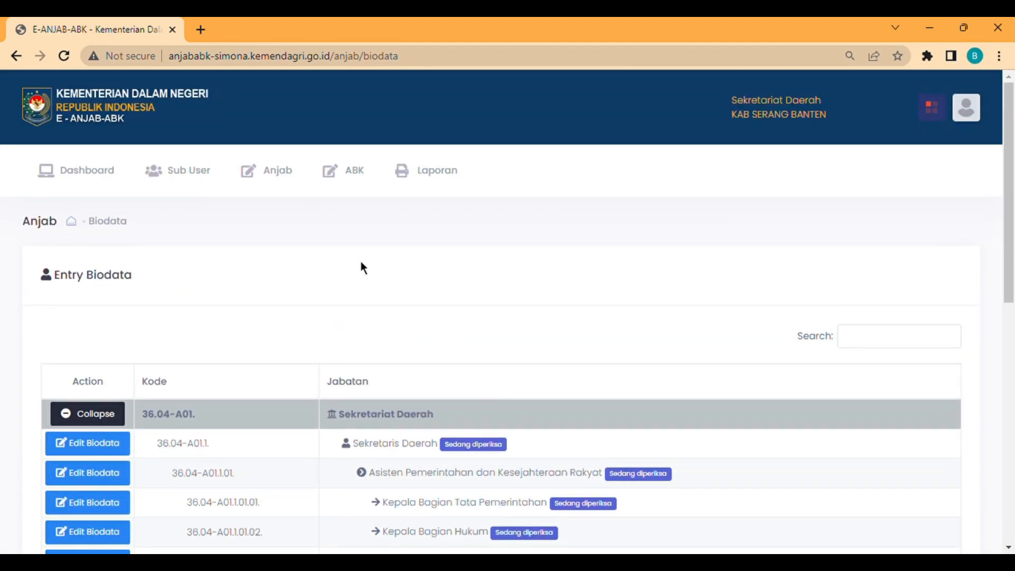
- Open Entry Analisis Jabatan and edit the analysis of Kepala Bagian Organisasi dan Reformasi Birokrasi
{"action": "left_click", "coordinate": [281, 185]}
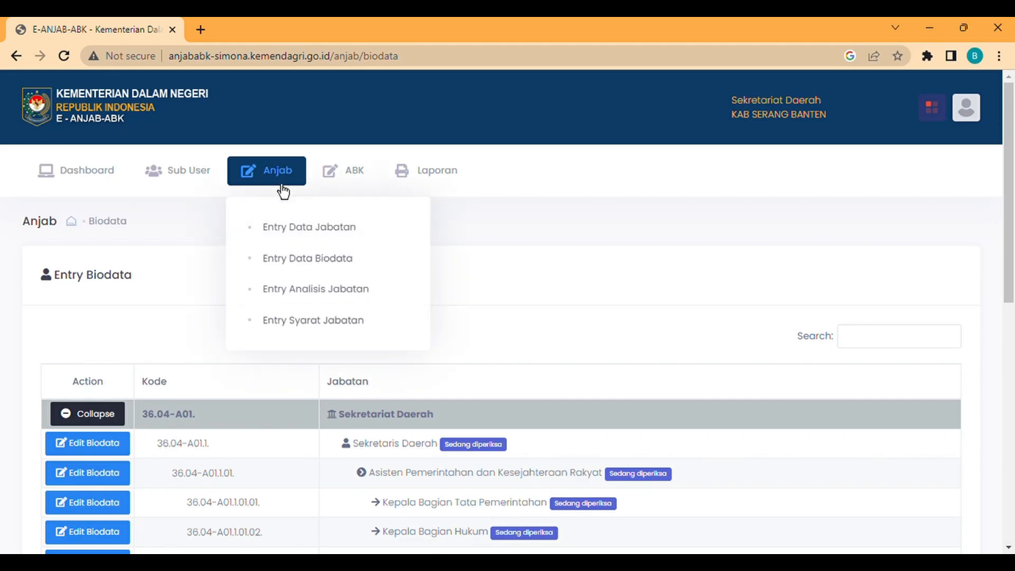
{"action": "left_click", "coordinate": [299, 290]}
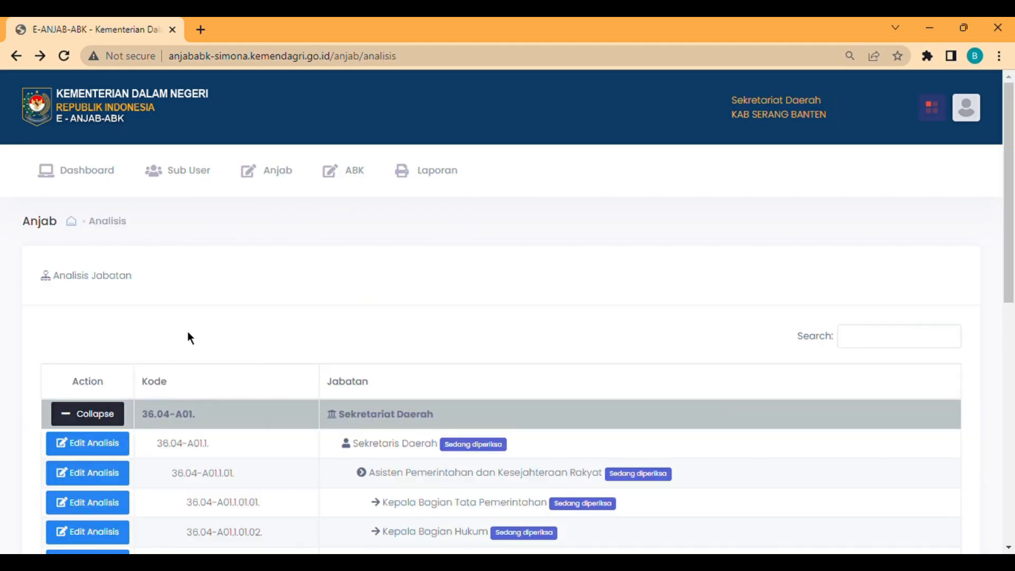
{"action": "scroll", "coordinate": [187, 332], "scroll_direction": "down", "scroll_amount": 5}
{"action": "scroll", "coordinate": [198, 342], "scroll_direction": "down", "scroll_amount": 4}
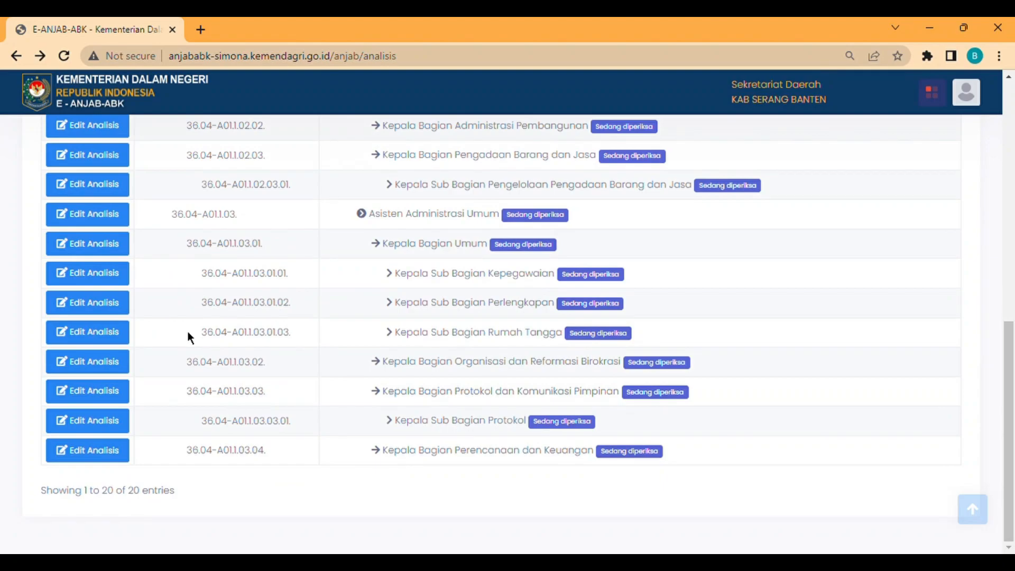
{"action": "left_click", "coordinate": [103, 371]}
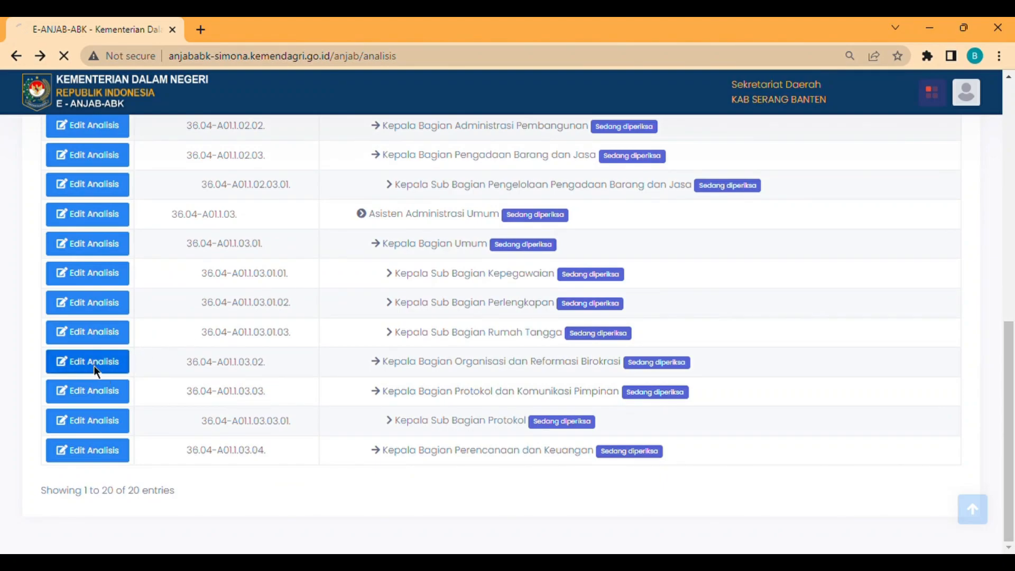
{"action": "scroll", "coordinate": [222, 386], "scroll_direction": "down", "scroll_amount": 1}
- Write the Ikhtisar Jabatan summary beginning 'Memimpin, merencanakan,'
{"action": "left_click", "coordinate": [204, 301]}
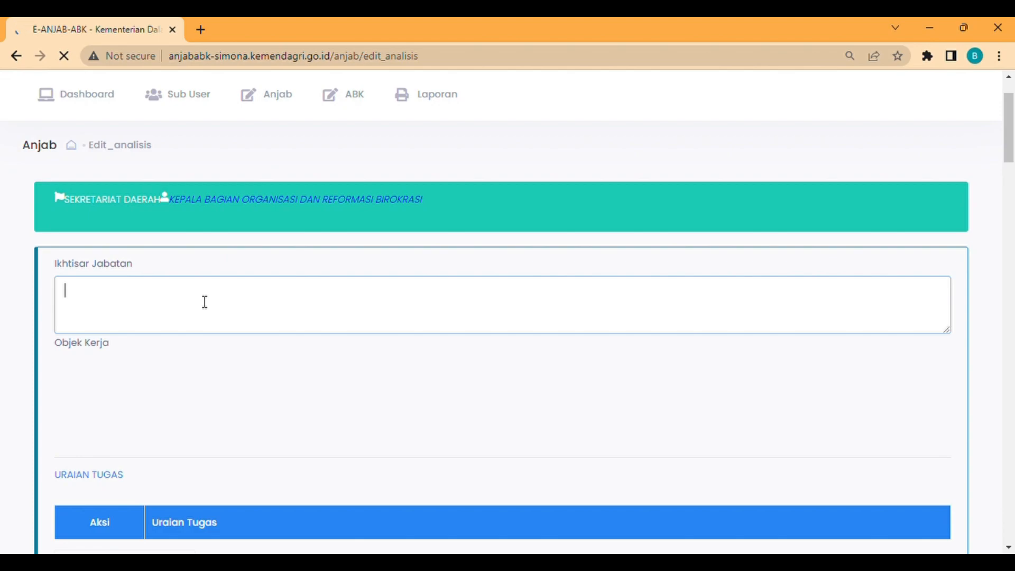
{"action": "type", "text": "Memimpin, merencanakan,"}
{"action": "scroll", "coordinate": [204, 301], "scroll_direction": "down", "scroll_amount": 3}
- Add 'Merumuskan…' duty with a Laporan result in Dokumen, 1200 minutes, then a 'Melaksa…' duty in Kegiatan
{"action": "left_click", "coordinate": [158, 267]}
{"action": "type", "text": "Merumuskan"}
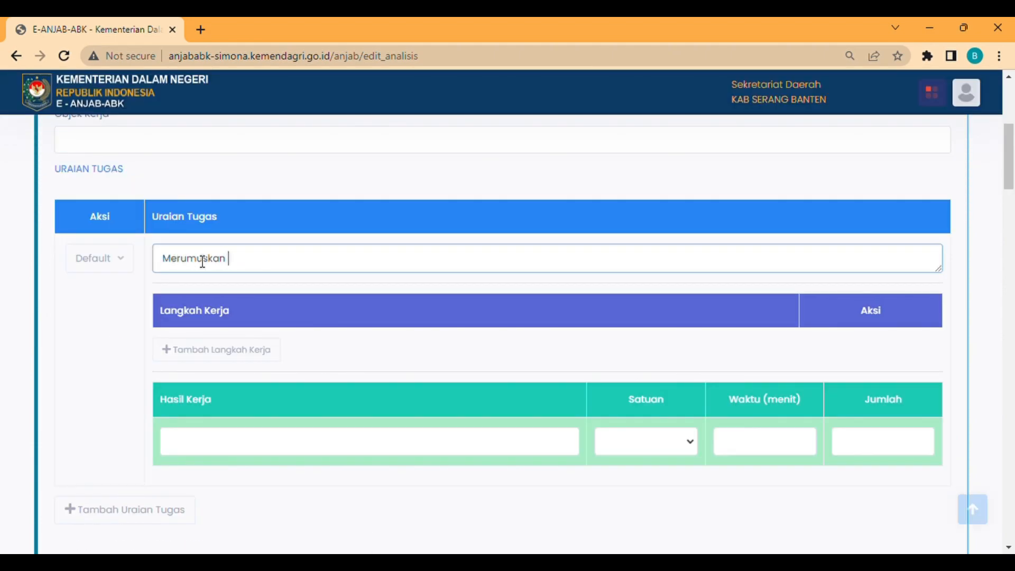
{"action": "left_click", "coordinate": [245, 455]}
{"action": "type", "text": "Laporan"}
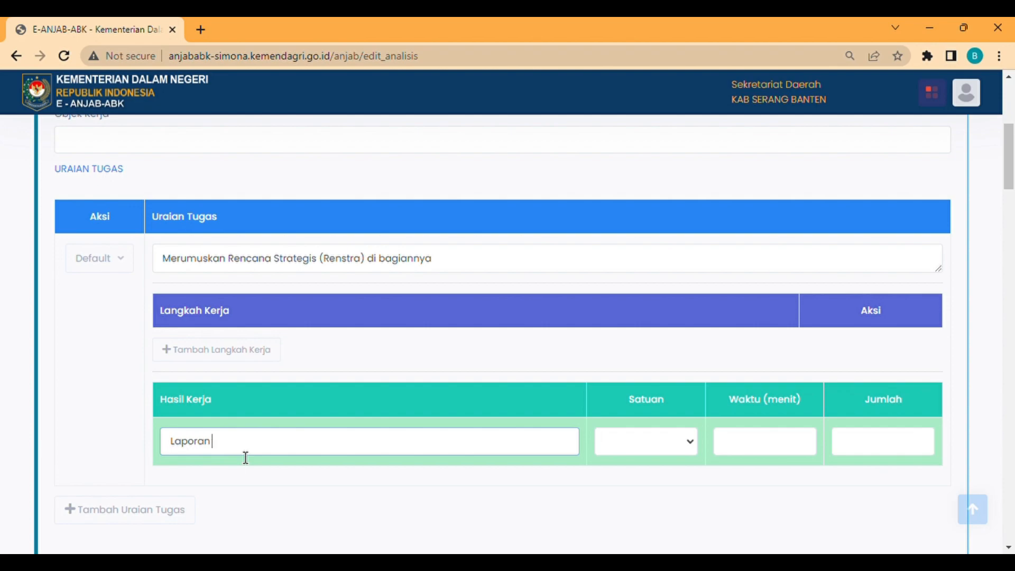
{"action": "type", "text": "Rencana Strategis (Renstra) di bagiannya"}
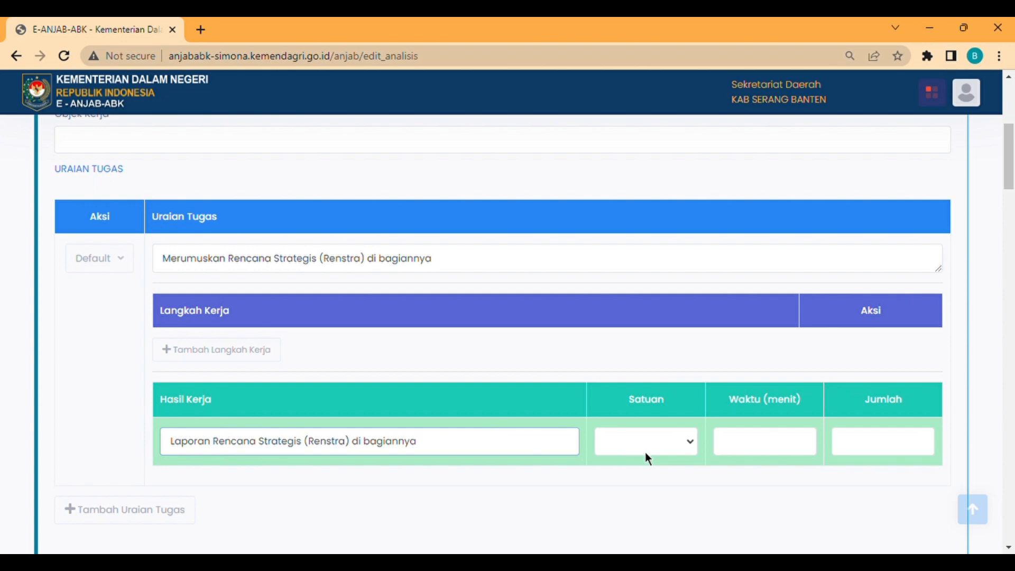
{"action": "key", "text": "Tab"}
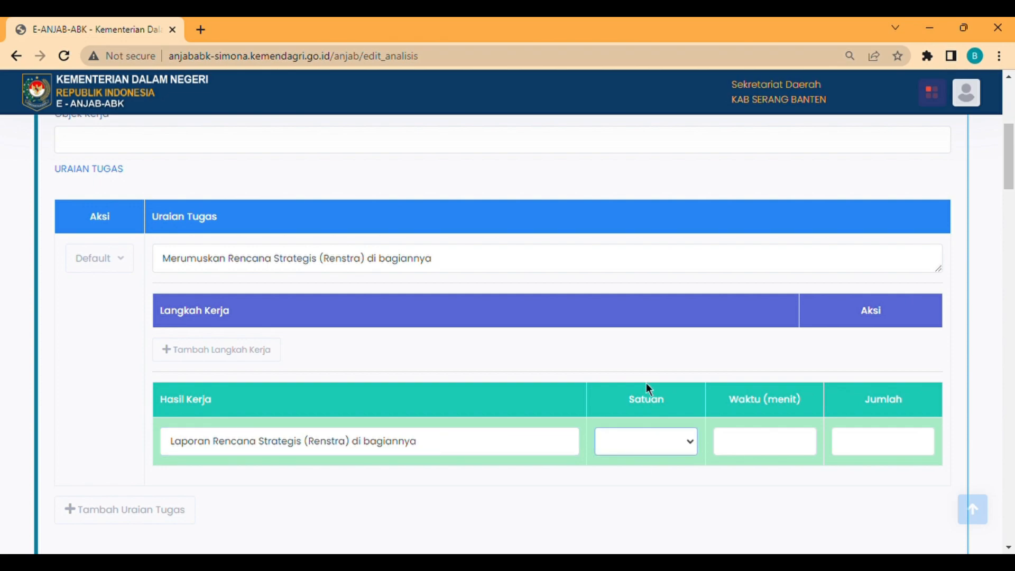
{"action": "left_click", "coordinate": [641, 241]}
{"action": "left_click", "coordinate": [811, 453]}
{"action": "type", "text": "12"}
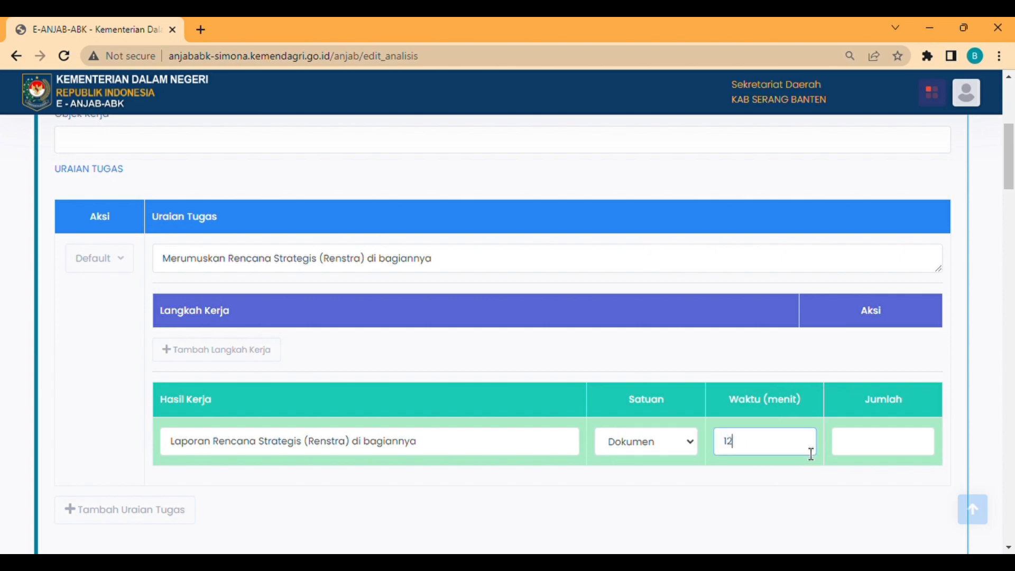
{"action": "type", "text": "00"}
{"action": "left_click", "coordinate": [886, 454]}
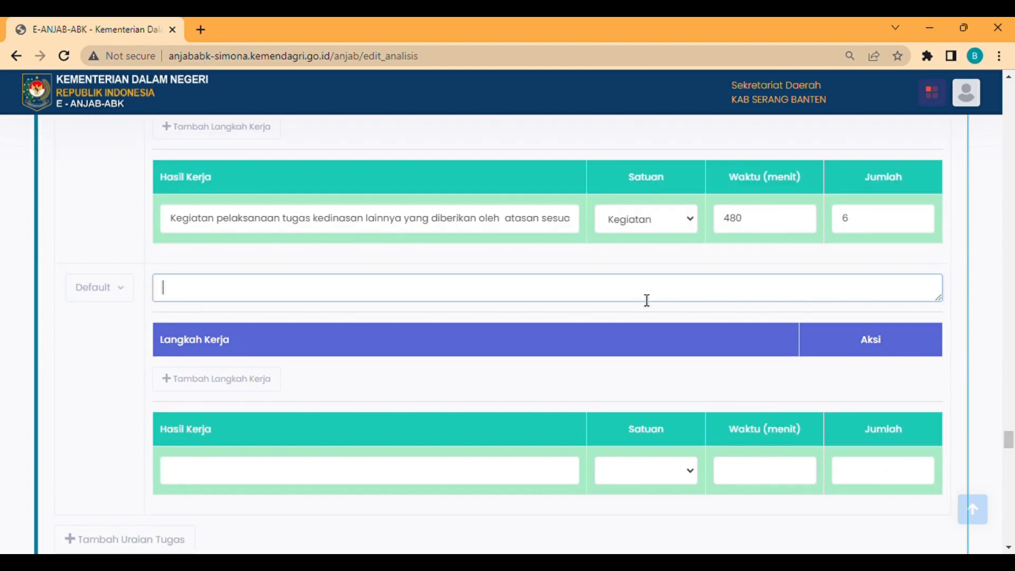
{"action": "type", "text": "Melaksa"}
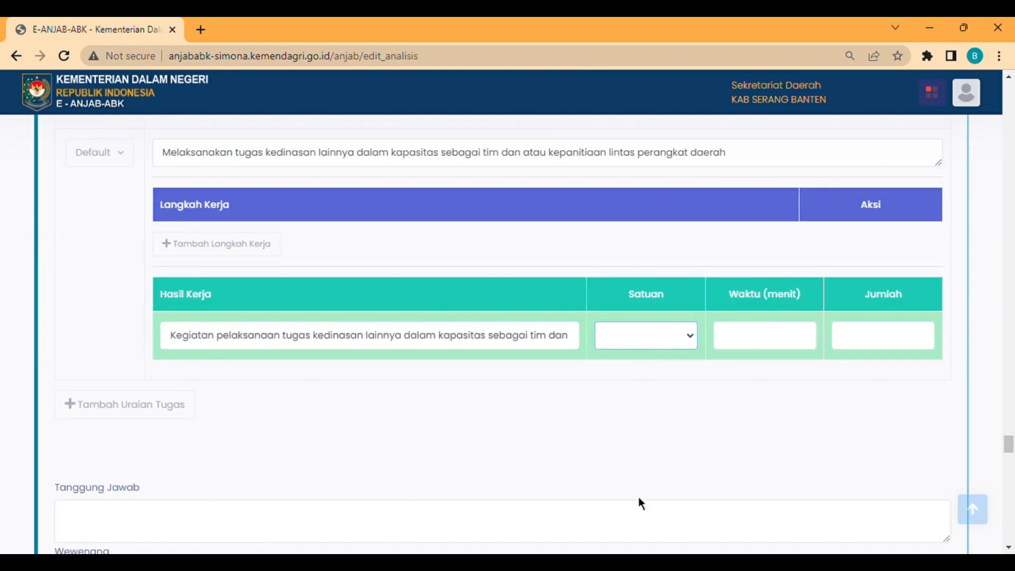
{"action": "left_click", "coordinate": [639, 498]}
- Give the last duty 600 minutes and quantity 4
{"action": "left_click", "coordinate": [757, 346]}
{"action": "type", "text": "600"}
{"action": "left_click", "coordinate": [877, 336]}
{"action": "type", "text": "4"}
{"action": "scroll", "coordinate": [644, 396], "scroll_direction": "down", "scroll_amount": 2}
- List responsibilities starting '1. Keakuratan rencana program dan kegiatan bidang Organisasi dan Reformasi Birokrasi', '2. Ketepatan…'
{"action": "left_click", "coordinate": [289, 439]}
{"action": "type", "text": "1. Keakuratan"}
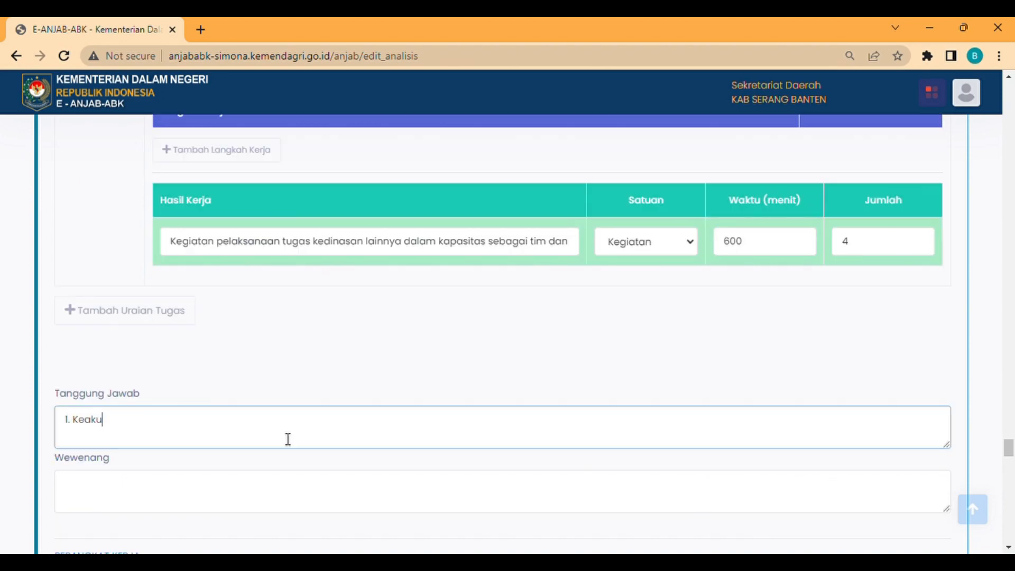
{"action": "type", "text": " rencana program dan kegiatan bidang Organisasi dan Reformasi Birokrasi"}
{"action": "key", "text": "Return"}
{"action": "type", "text": "2. Ketepatan"}
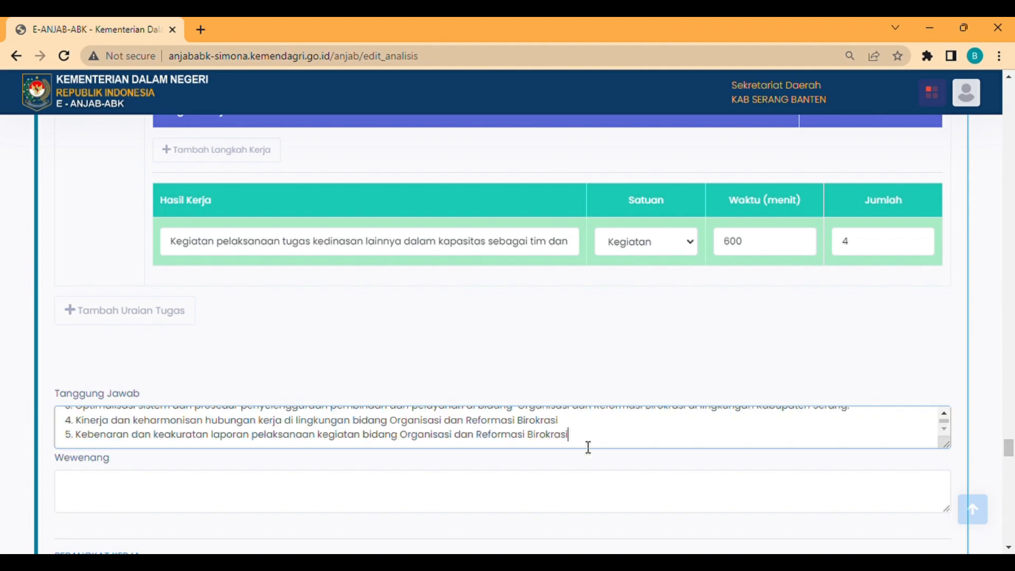
{"action": "scroll", "coordinate": [585, 445], "scroll_direction": "down", "scroll_amount": 3}
{"action": "left_click", "coordinate": [540, 321]}
- Finish the Wewenang list, then tick SOP, Peraturan and Uraian Tugas as work tools with usage notes
{"action": "type", "text": "1. Memberikan"}
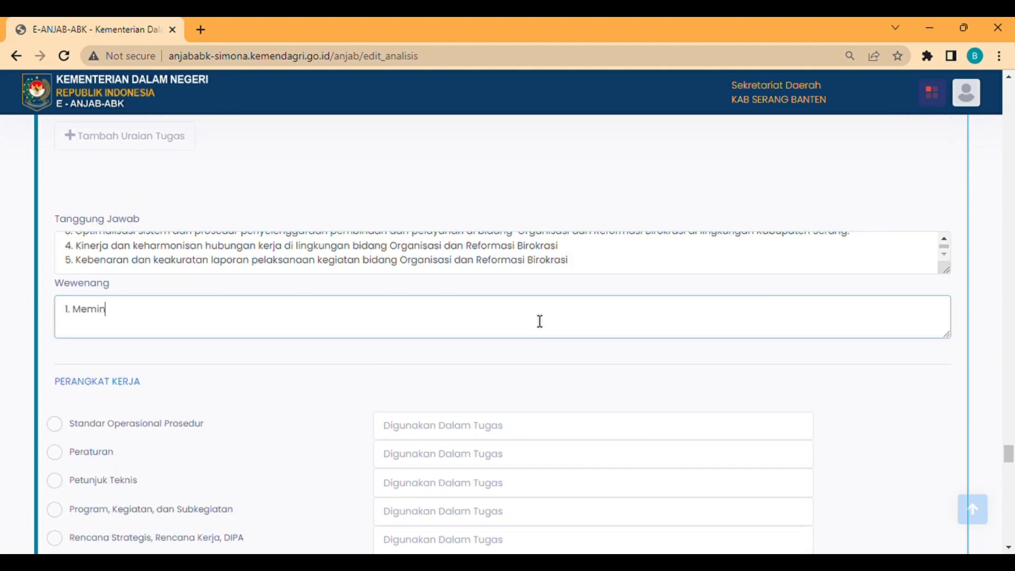
{"action": "type", "text": "4"}
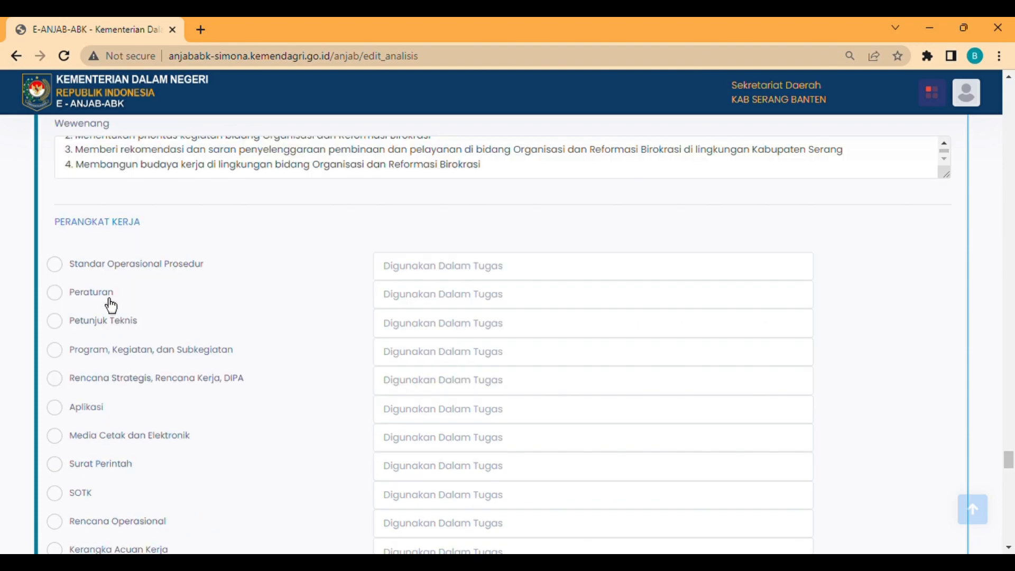
{"action": "left_click", "coordinate": [106, 269]}
{"action": "left_click", "coordinate": [453, 275]}
{"action": "type", "text": "Membuat laporan"}
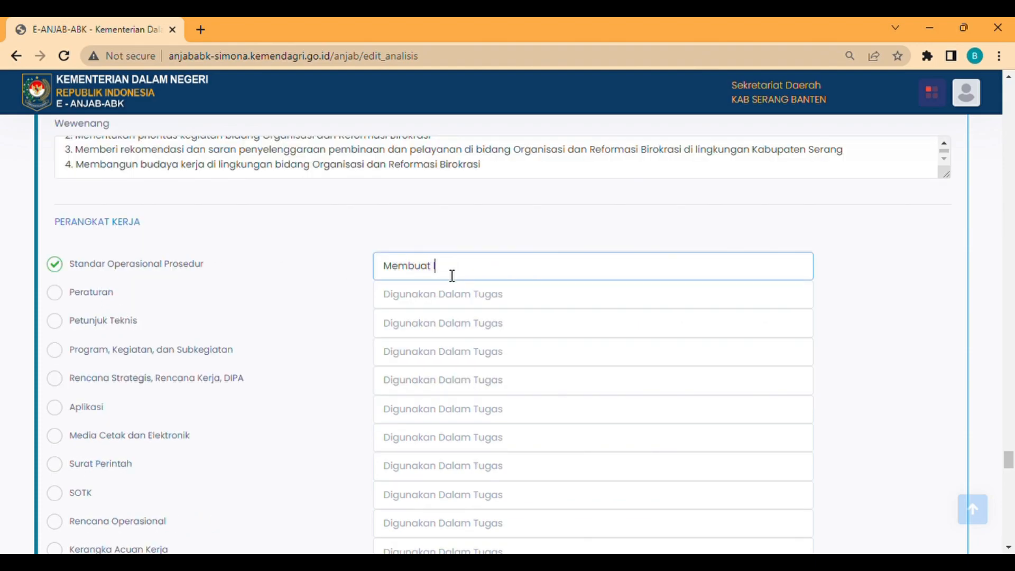
{"action": "left_click", "coordinate": [125, 303]}
{"action": "left_click", "coordinate": [438, 297]}
{"action": "type", "text": "Melaksanakan tugas kedinasan"}
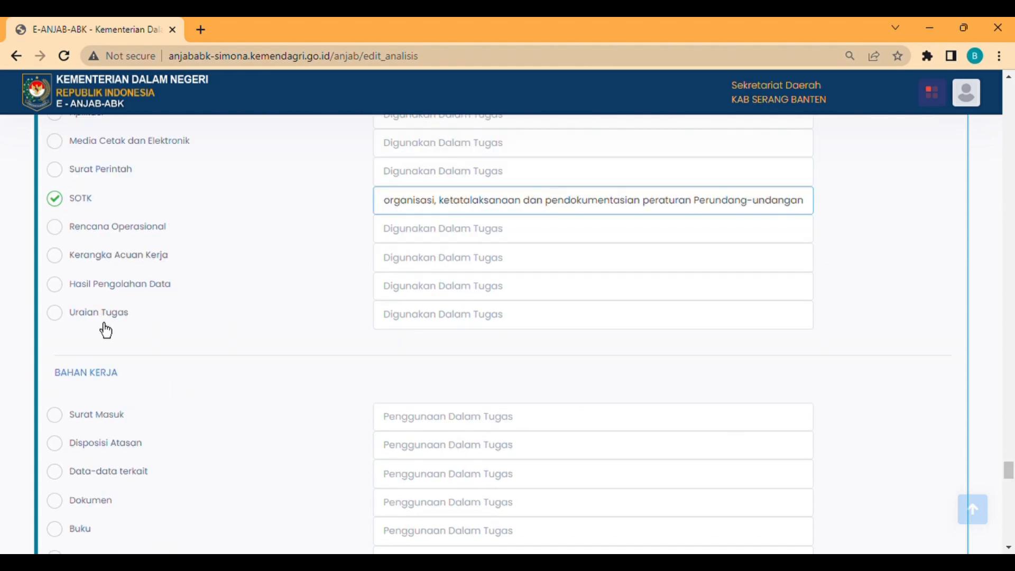
{"action": "left_click", "coordinate": [103, 327]}
{"action": "left_click", "coordinate": [420, 328]}
{"action": "type", "text": "P"}
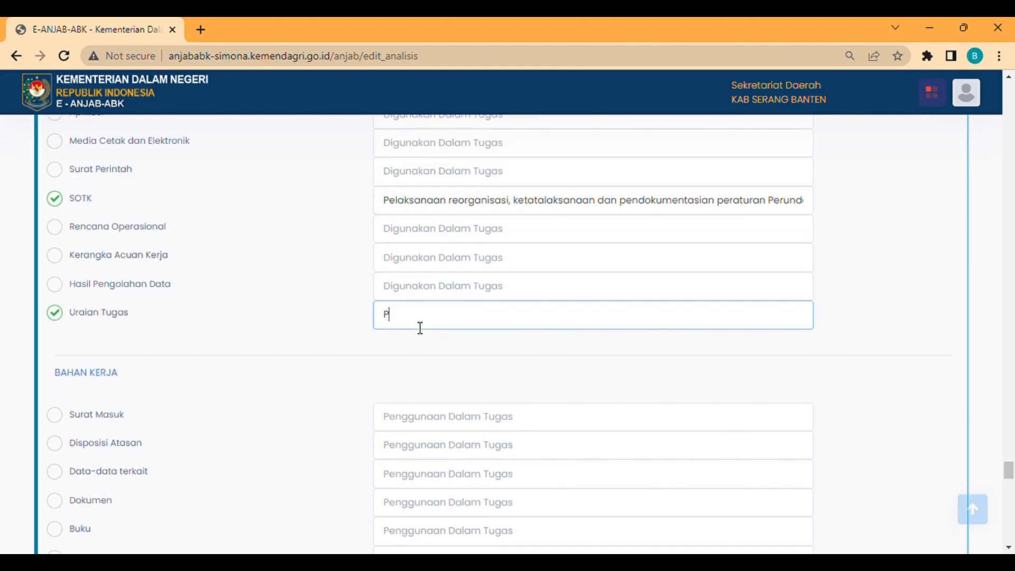
{"action": "type", "text": "engarahan Pelaksanaan tugas"}
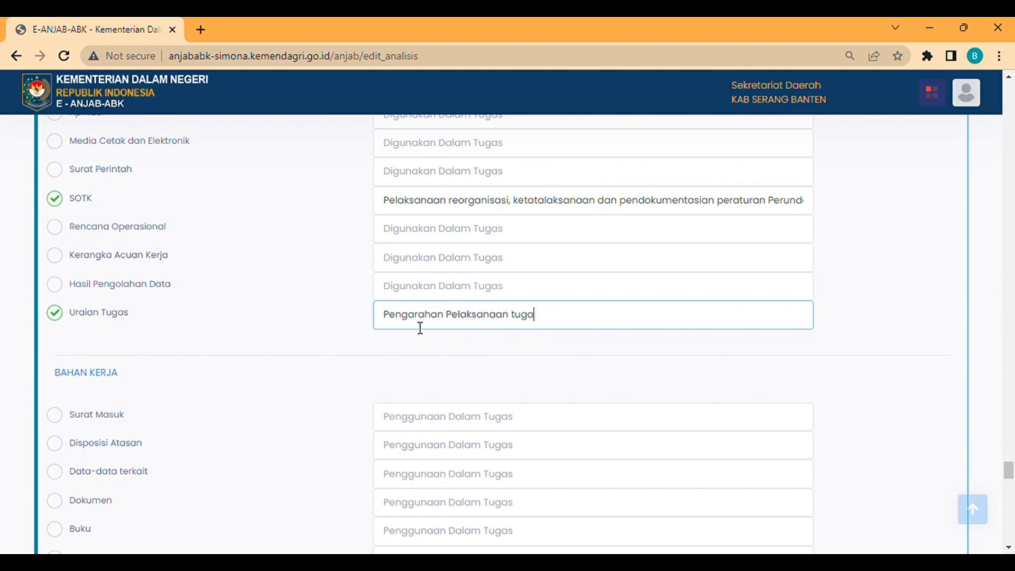
- Tick Disposisi Atasan ('Pelaksanaan tugas') and Hasil Capaian Tugas ('Evaluasi pelaksanaan') as work materials
{"action": "scroll", "coordinate": [129, 294], "scroll_direction": "down", "scroll_amount": 3}
{"action": "left_click", "coordinate": [209, 277]}
{"action": "left_click", "coordinate": [497, 287]}
{"action": "type", "text": "Pelaksanaan tuga"}
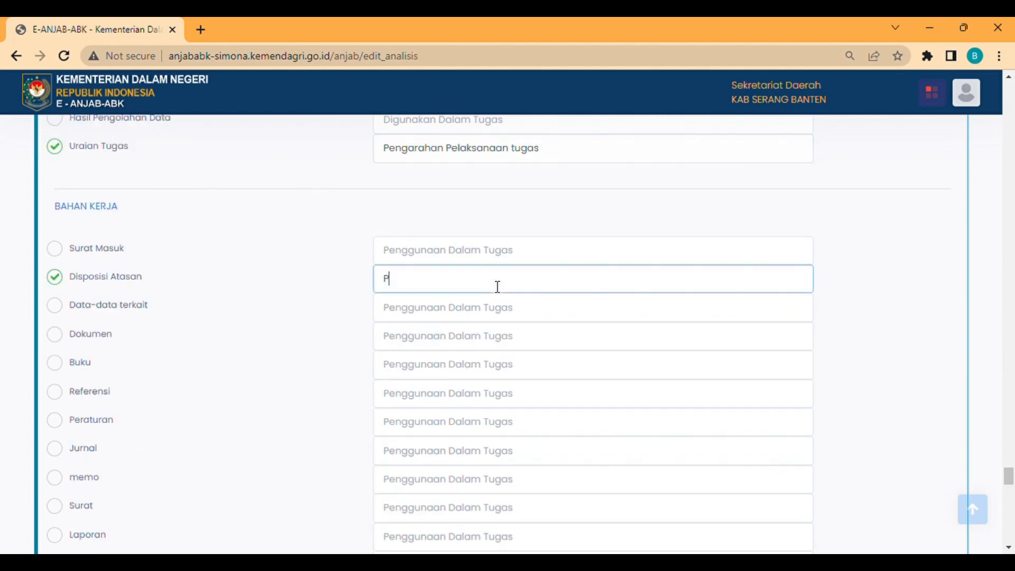
{"action": "type", "text": "s"}
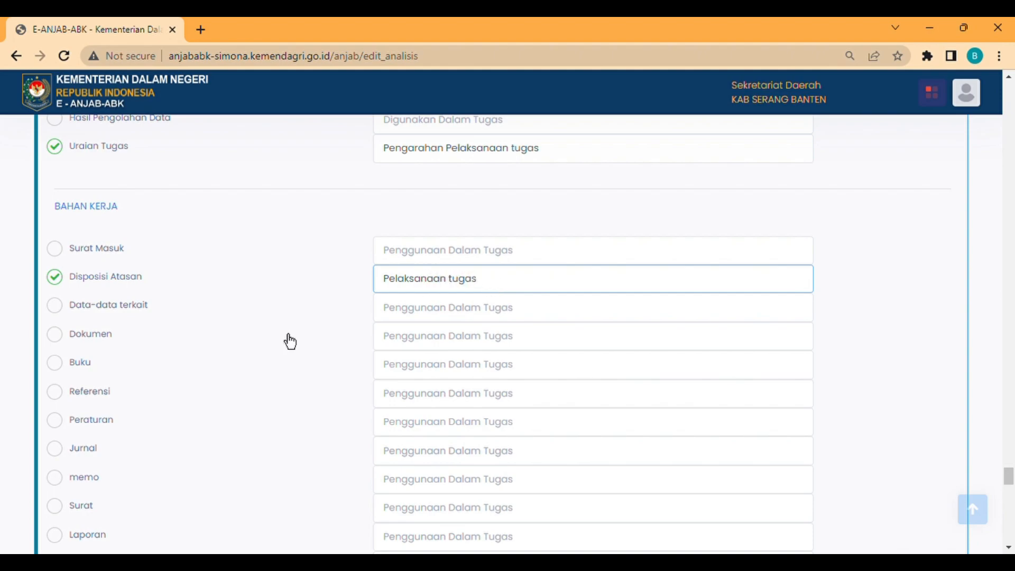
{"action": "scroll", "coordinate": [127, 365], "scroll_direction": "down", "scroll_amount": 10}
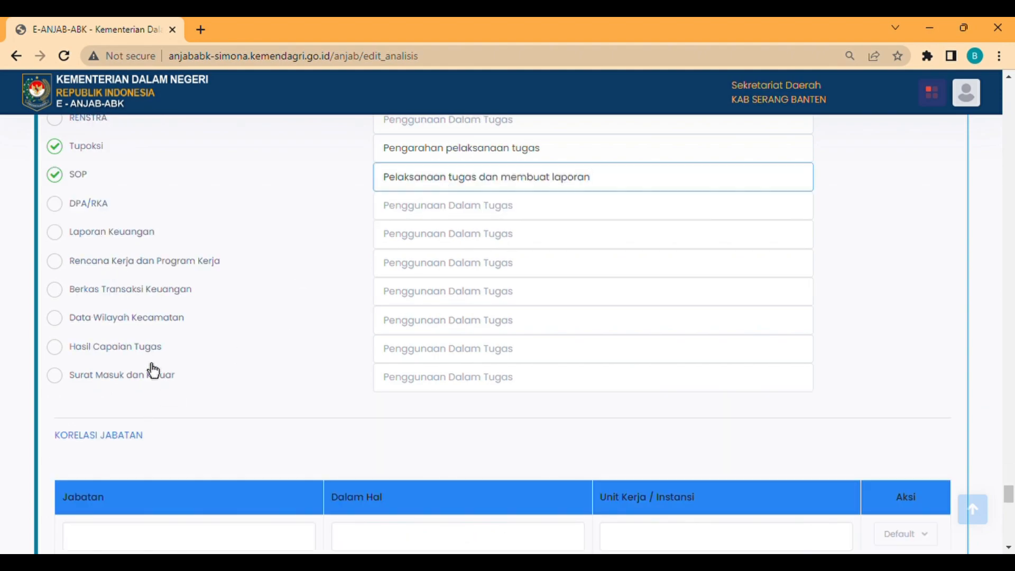
{"action": "left_click", "coordinate": [151, 357]}
{"action": "left_click", "coordinate": [502, 348]}
{"action": "type", "text": "Evaluasi pelaksanaan"}
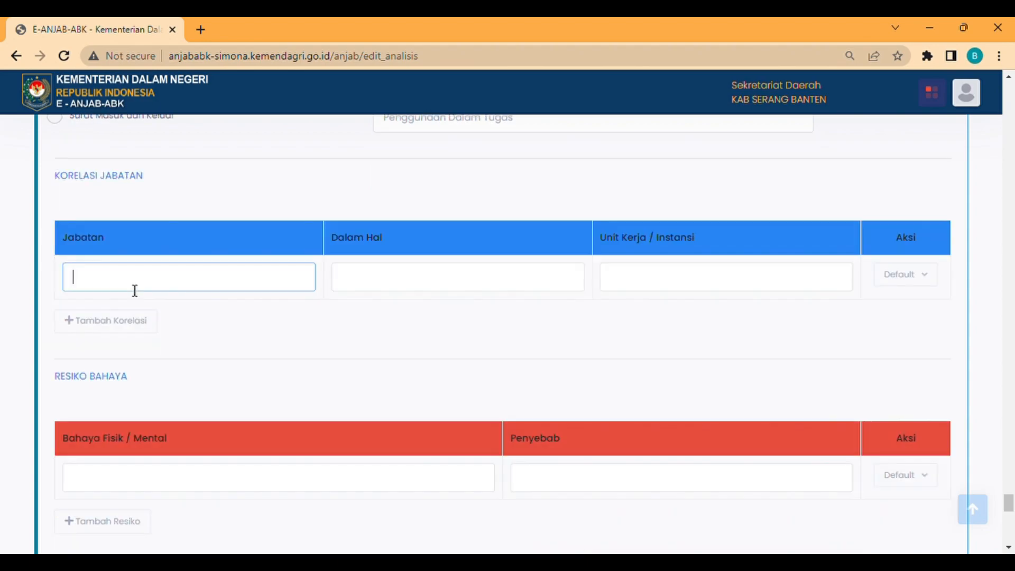
- Record related positions Asisten Administrasi Umum (Koordinasi, Sekretariat Daerah) and Kepala … dan Komunikasi Pimpinan
{"action": "type", "text": "Asisten Administrasi Umum"}
{"action": "left_click", "coordinate": [348, 294]}
{"action": "type", "text": "Koor"}
{"action": "left_click", "coordinate": [695, 294]}
{"action": "type", "text": "Sekretariat Daerah"}
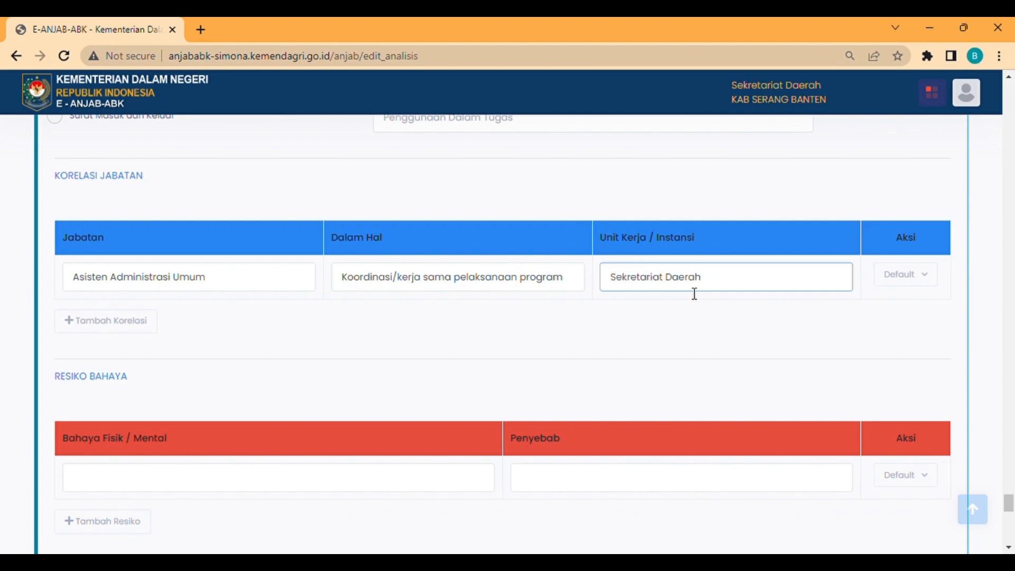
{"action": "left_click", "coordinate": [150, 324]}
{"action": "left_click", "coordinate": [172, 332]}
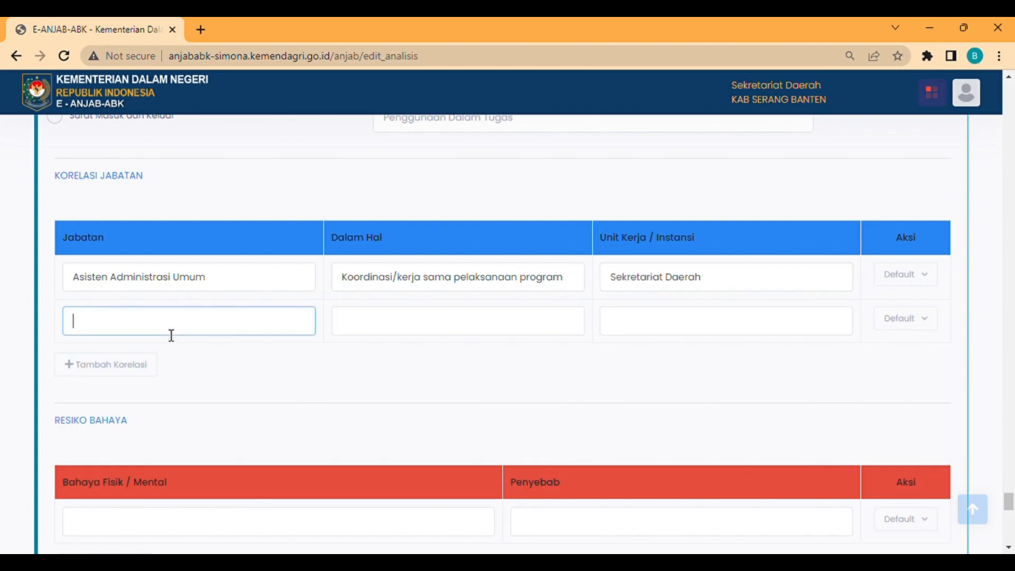
{"action": "type", "text": "Kepal"}
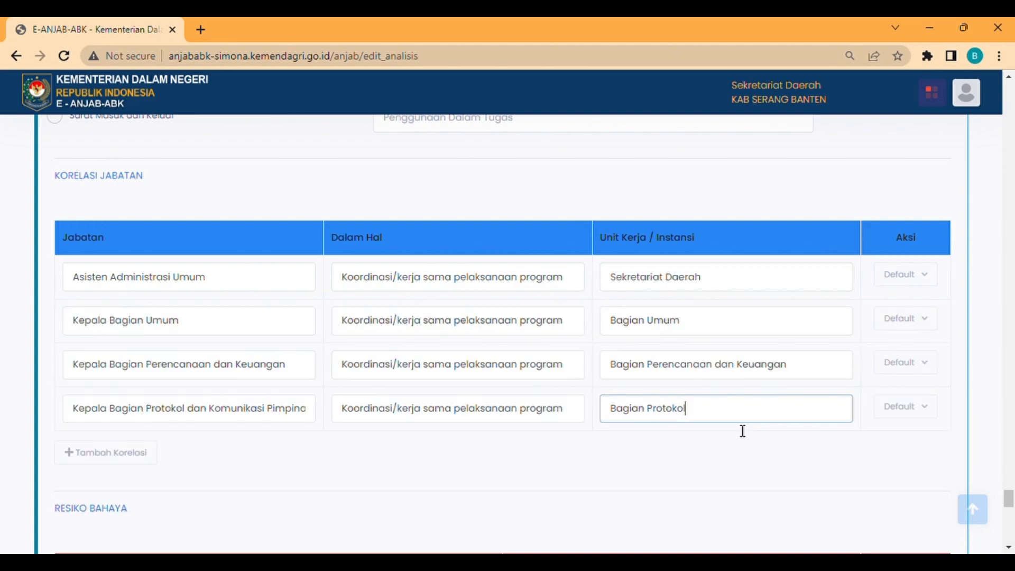
{"action": "type", "text": "dan Komunikasi Pimpinan"}
- Add the hazard 'Cedera' with cause starting 'Beban Alat'
{"action": "scroll", "coordinate": [529, 370], "scroll_direction": "down", "scroll_amount": 5}
{"action": "left_click", "coordinate": [186, 364]}
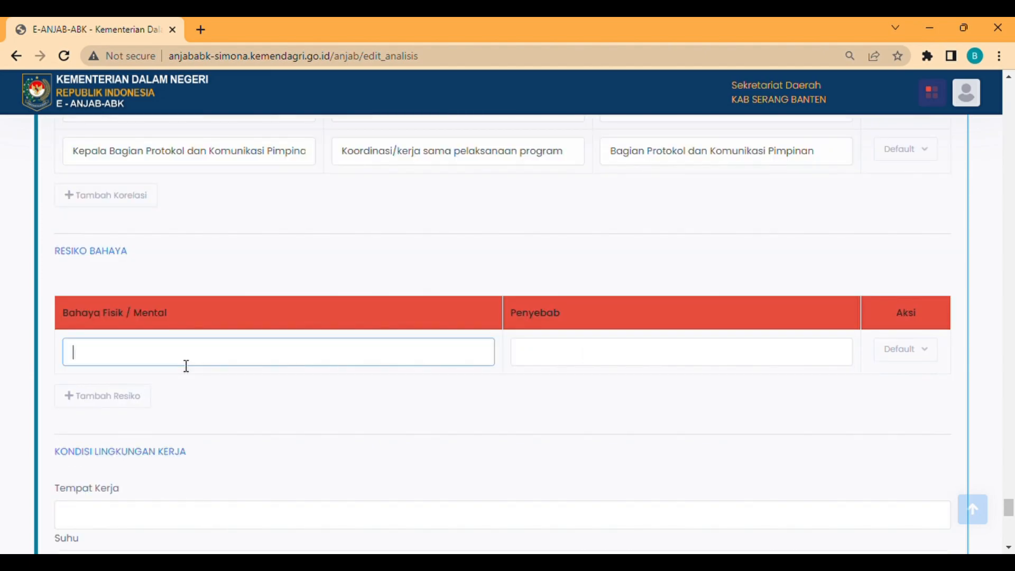
{"action": "type", "text": "Cedera"}
{"action": "key", "text": "Tab"}
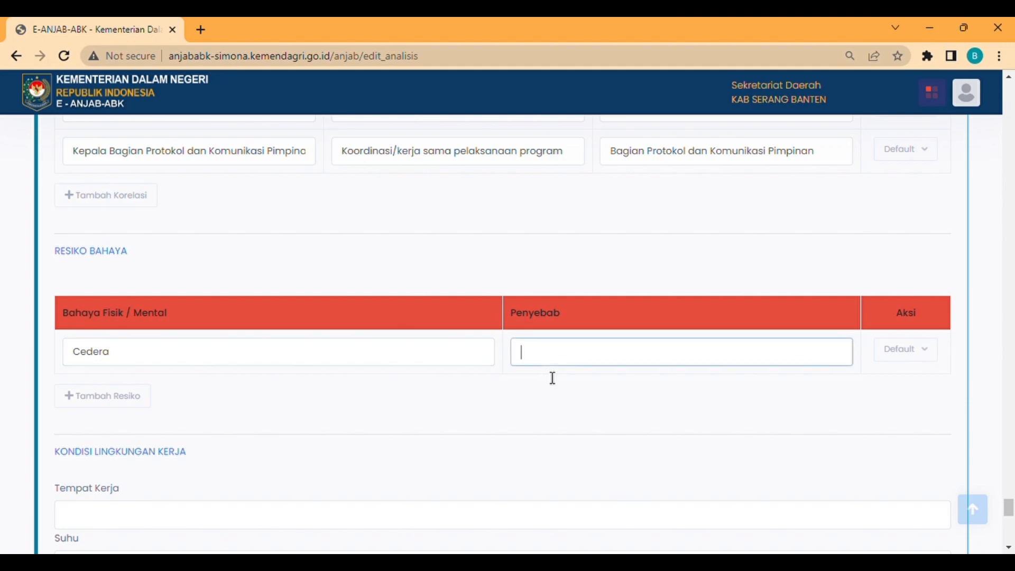
{"action": "type", "text": "Beban Alat"}
- Confirm the hazard cause; set workplace 'Di dalam ruangan', Suhu kamar normal, Sirkulasi baik, Luas room
{"action": "left_click", "coordinate": [636, 379]}
{"action": "scroll", "coordinate": [297, 372], "scroll_direction": "down", "scroll_amount": 3}
{"action": "left_click", "coordinate": [298, 373]}
{"action": "type", "text": "Di dalam ruangan"}
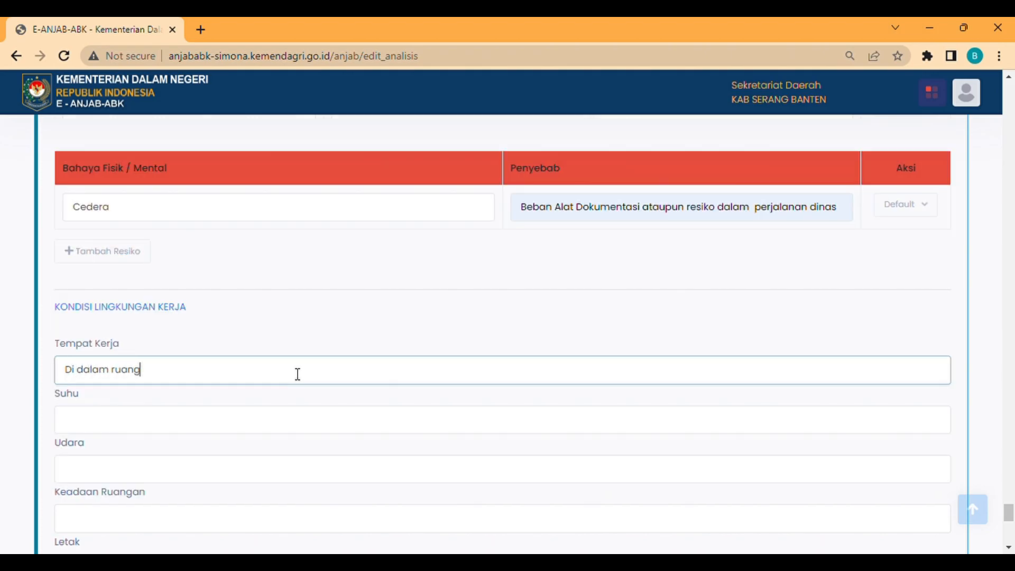
{"action": "scroll", "coordinate": [295, 374], "scroll_direction": "down", "scroll_amount": 3}
{"action": "left_click", "coordinate": [227, 276]}
{"action": "left_click", "coordinate": [202, 303]}
{"action": "left_click", "coordinate": [192, 324]}
{"action": "left_click", "coordinate": [183, 366]}
{"action": "left_click", "coordinate": [183, 369]}
{"action": "left_click", "coordinate": [154, 405]}
- Set lighting Cukup, noise Tidak berisik, workplace Bersih dan rapi, and vibration Tidak ada
{"action": "scroll", "coordinate": [154, 405], "scroll_direction": "down", "scroll_amount": 2}
{"action": "left_click", "coordinate": [152, 373]}
{"action": "left_click", "coordinate": [148, 409]}
{"action": "scroll", "coordinate": [149, 413], "scroll_direction": "down", "scroll_amount": 3}
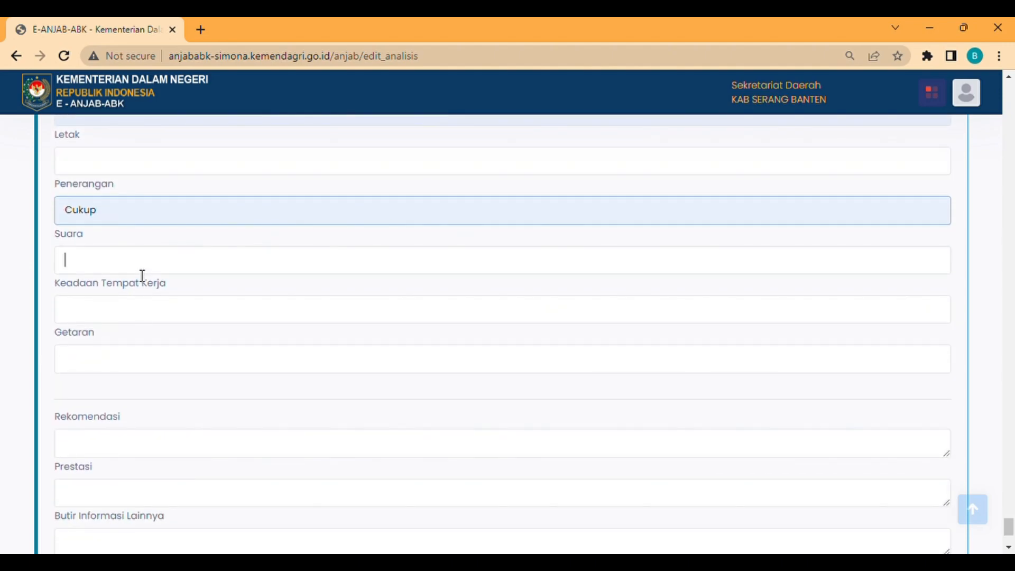
{"action": "left_click", "coordinate": [160, 296]}
{"action": "left_click", "coordinate": [149, 318]}
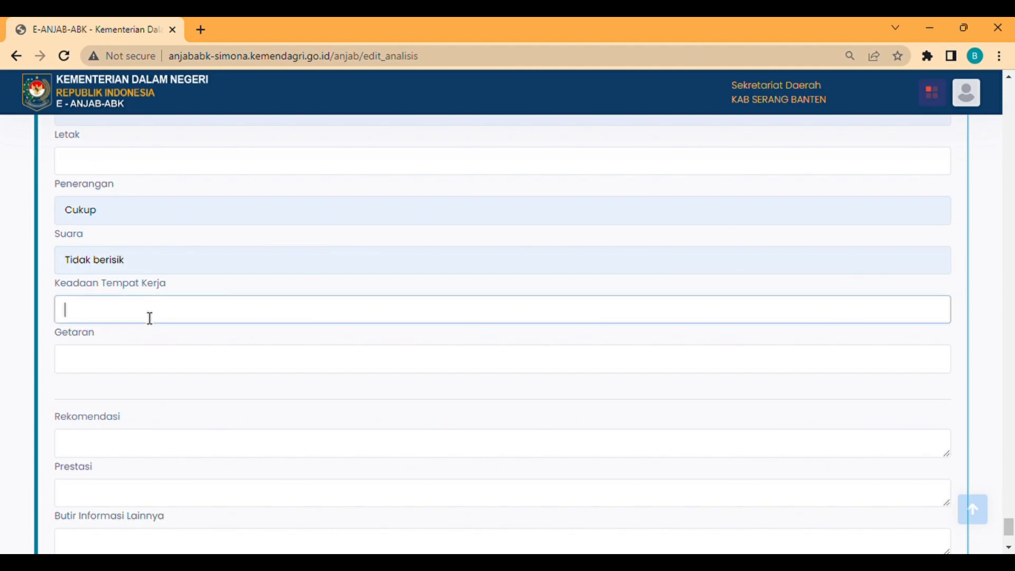
{"action": "left_click", "coordinate": [161, 341]}
{"action": "left_click", "coordinate": [142, 369]}
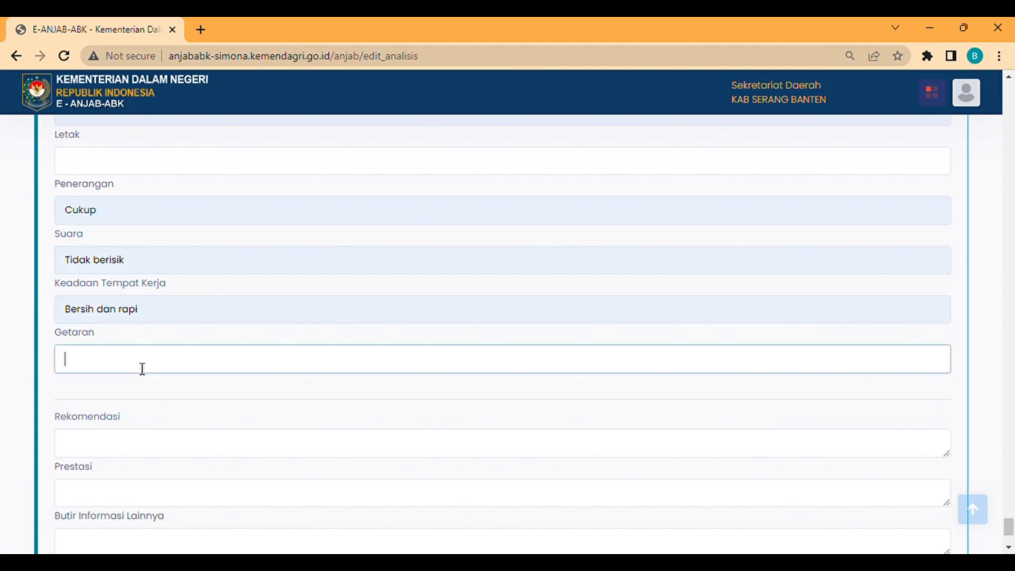
{"action": "left_click", "coordinate": [151, 395]}
{"action": "scroll", "coordinate": [150, 394], "scroll_direction": "down", "scroll_amount": 3}
- Enter '-' for recommendation, achievements and other information, set Kelas Jabatan 12, and save
{"action": "left_click", "coordinate": [144, 331]}
{"action": "type", "text": "-"}
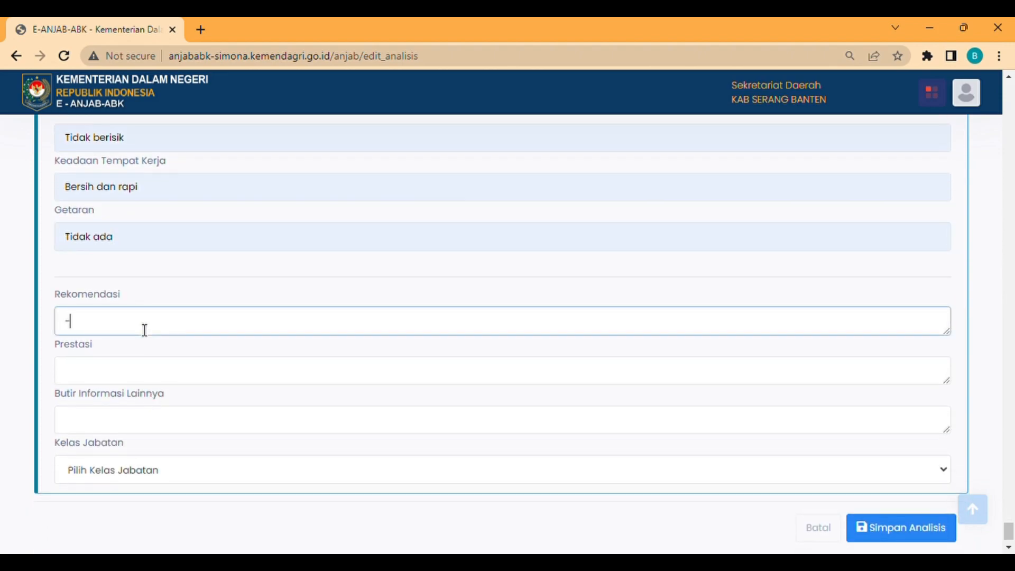
{"action": "left_click", "coordinate": [139, 376]}
{"action": "type", "text": "-"}
{"action": "left_click", "coordinate": [120, 426]}
{"action": "type", "text": "-"}
{"action": "left_click", "coordinate": [220, 461]}
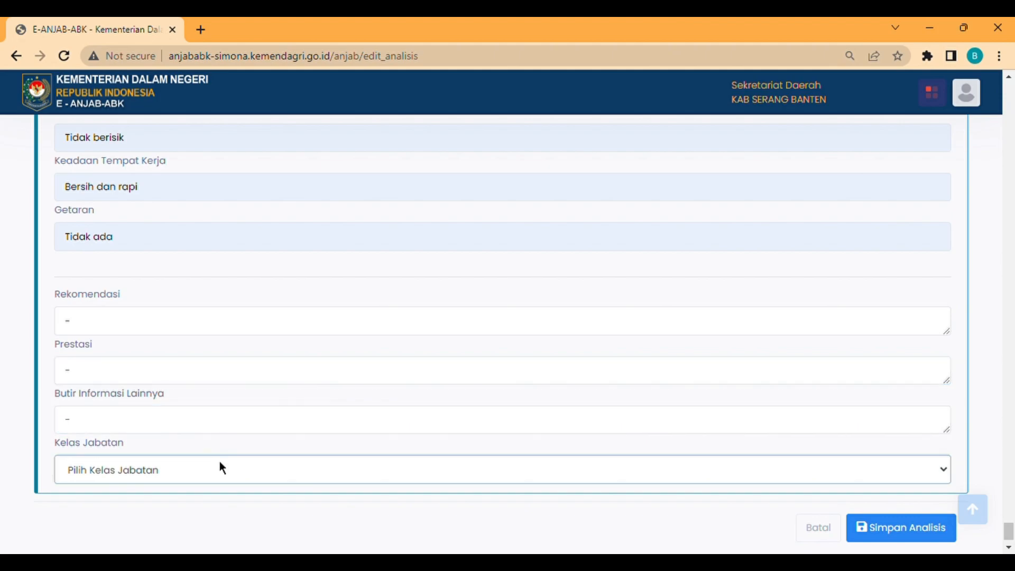
{"action": "left_click", "coordinate": [231, 368]}
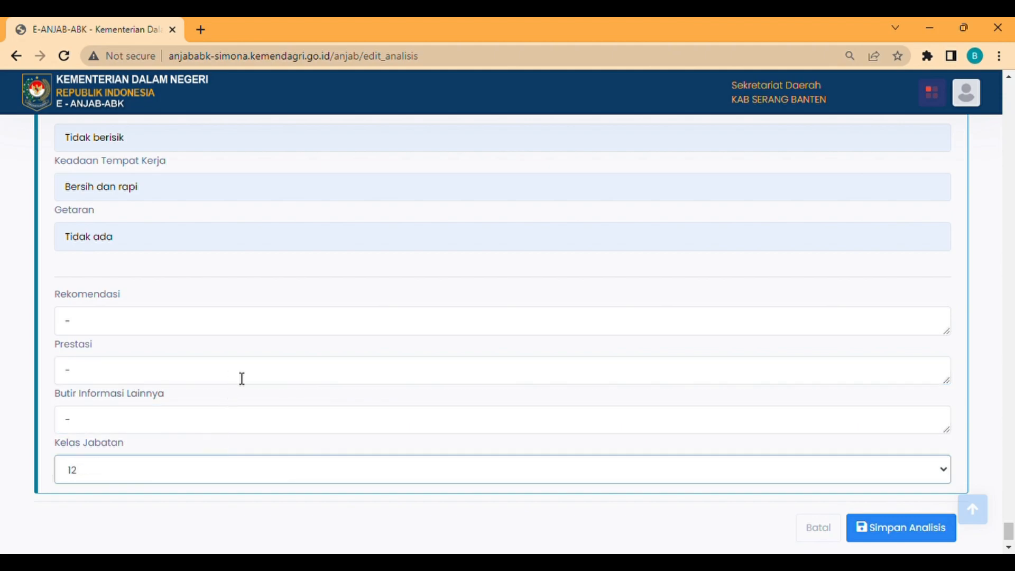
{"action": "left_click", "coordinate": [879, 536]}
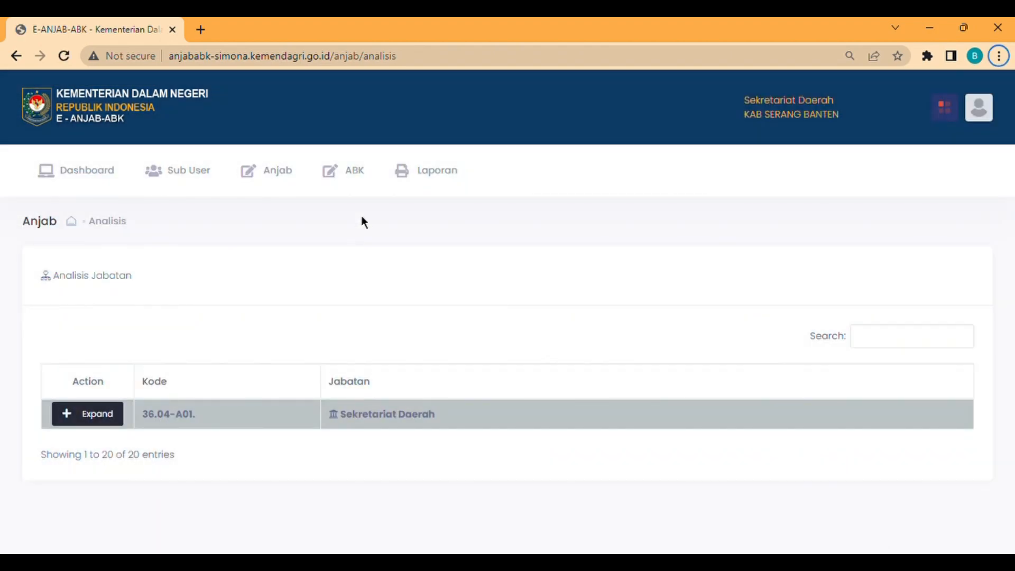
- Open Entry Syarat Jabatan, expand Sekretariat Daerah, and open a position's job requirements form
{"action": "left_click", "coordinate": [298, 179]}
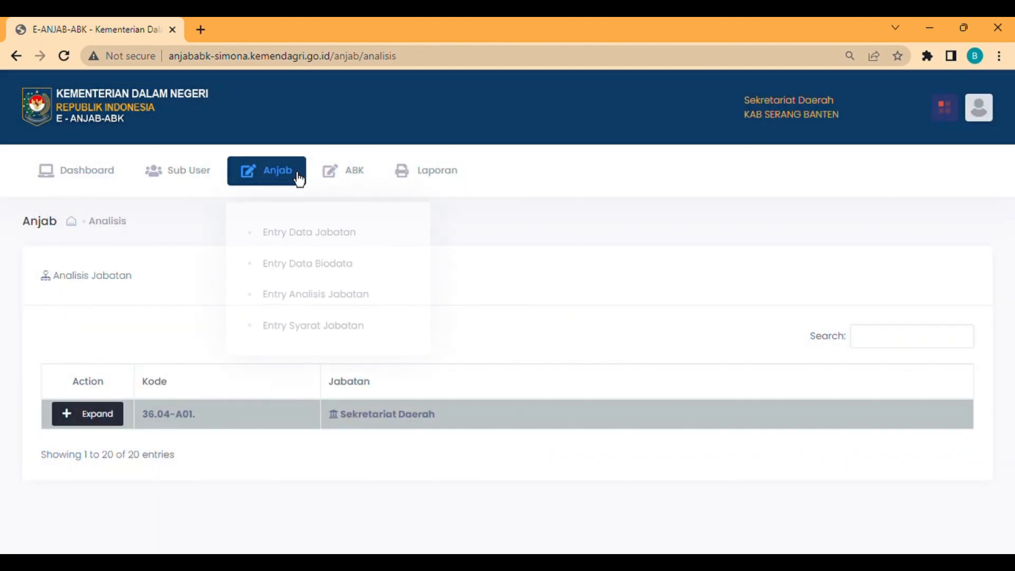
{"action": "left_click", "coordinate": [312, 321]}
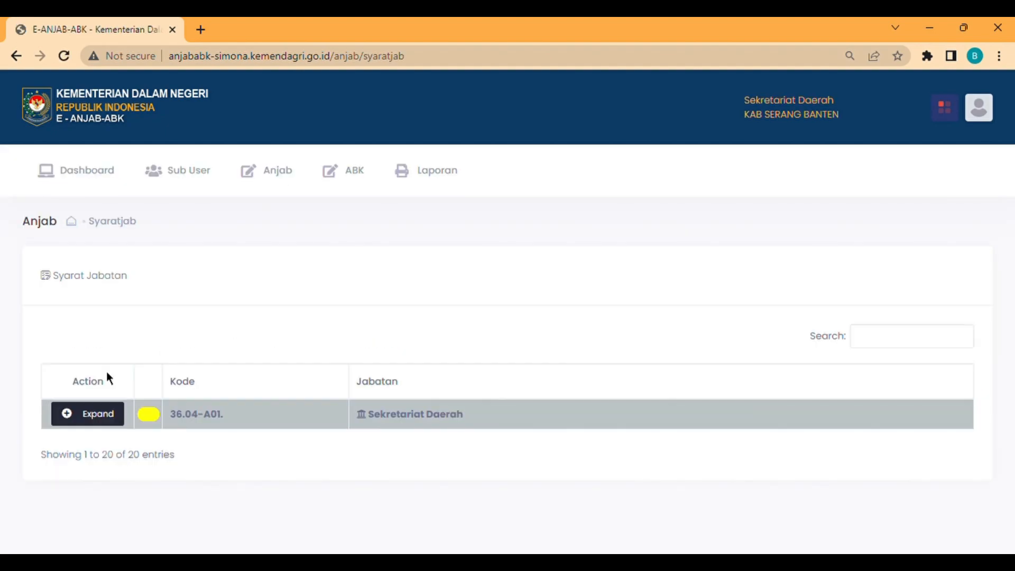
{"action": "left_click", "coordinate": [116, 412]}
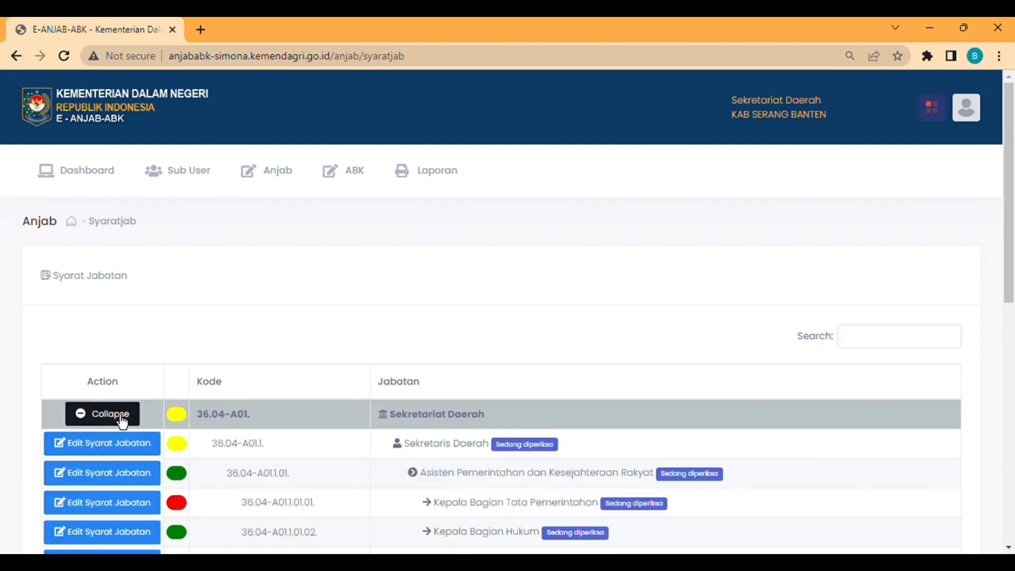
{"action": "scroll", "coordinate": [120, 418], "scroll_direction": "down", "scroll_amount": 5}
{"action": "scroll", "coordinate": [119, 418], "scroll_direction": "down", "scroll_amount": 5}
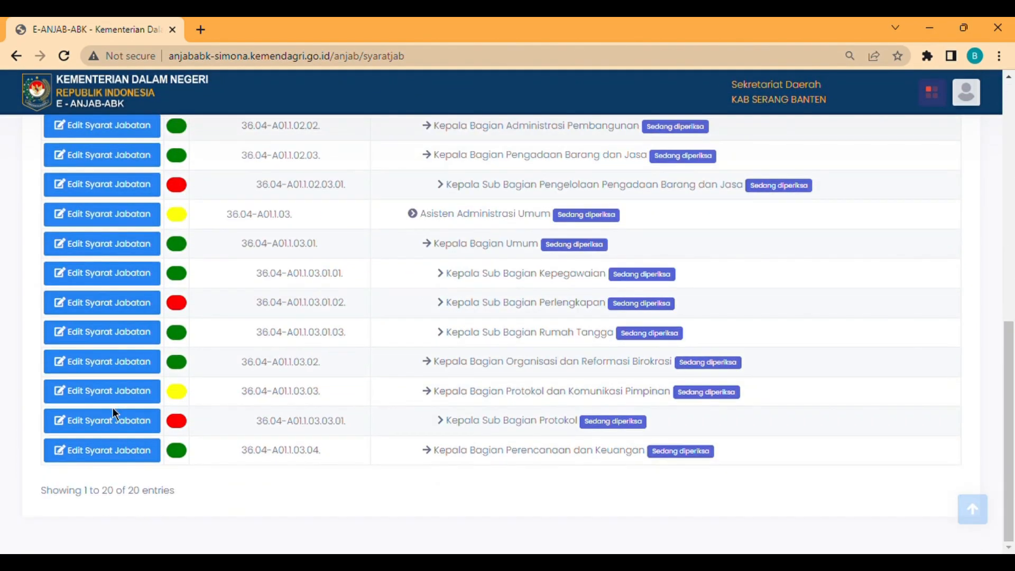
{"action": "left_click", "coordinate": [97, 428]}
{"action": "left_click", "coordinate": [254, 239]}
- Add job knowledge: Manajemen Kebijakan Publik, Teknik Komunikasi, Manajemen Organisasi dan Kesekretariatan
{"action": "type", "text": "Manajemen"}
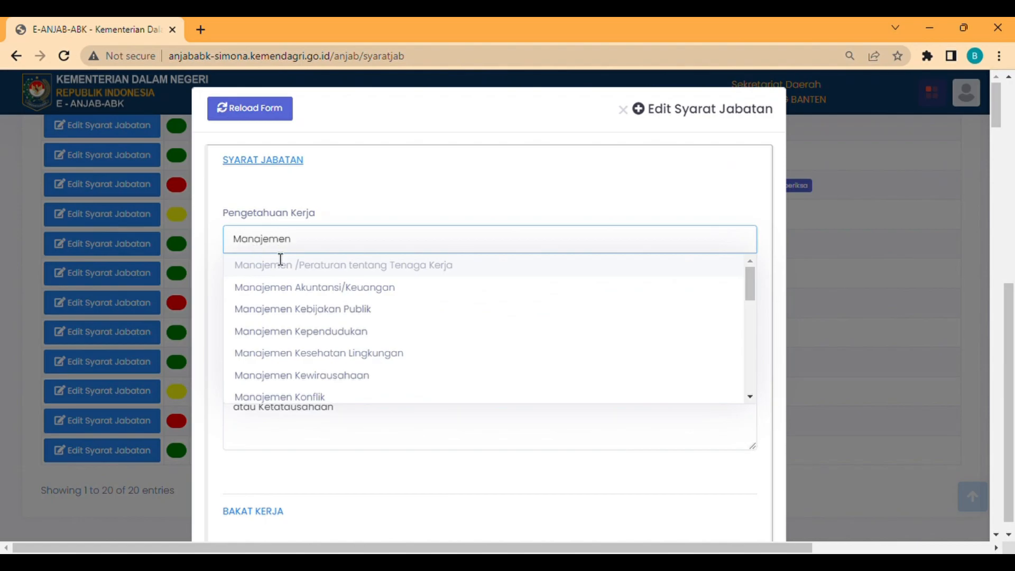
{"action": "left_click", "coordinate": [303, 314]}
{"action": "type", "text": "Komu"}
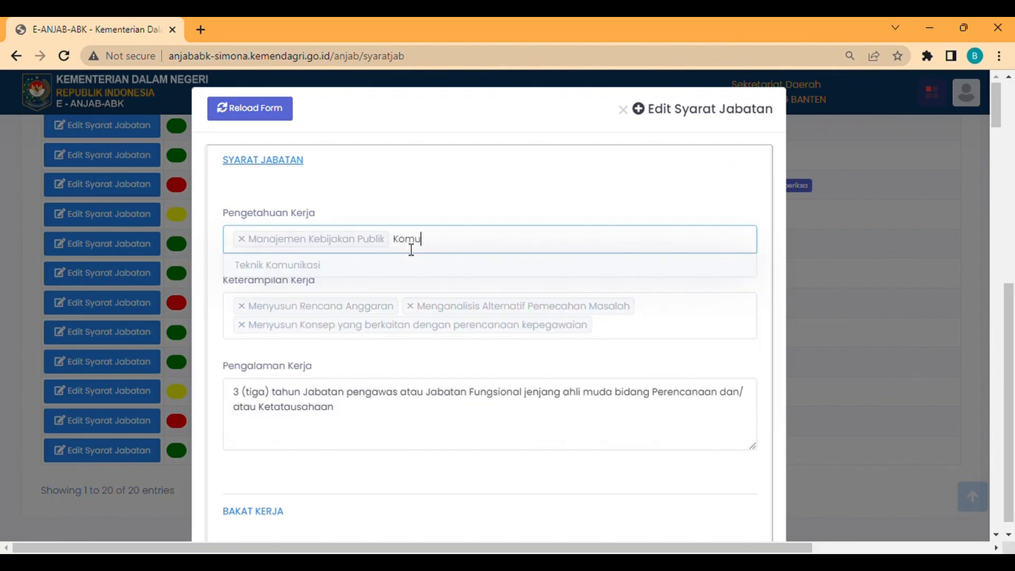
{"action": "left_click", "coordinate": [407, 268]}
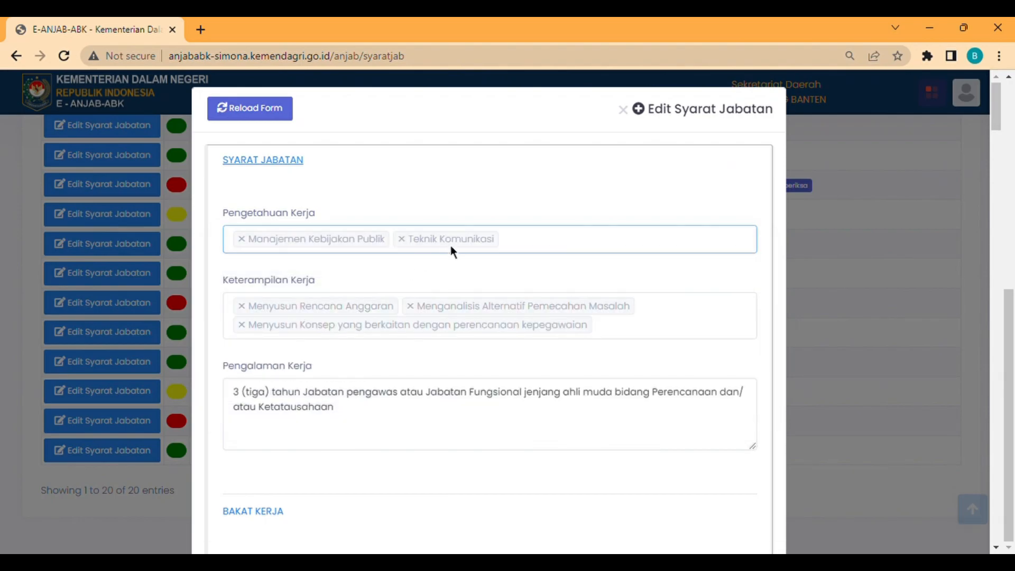
{"action": "left_click", "coordinate": [529, 250]}
{"action": "type", "text": "Org"}
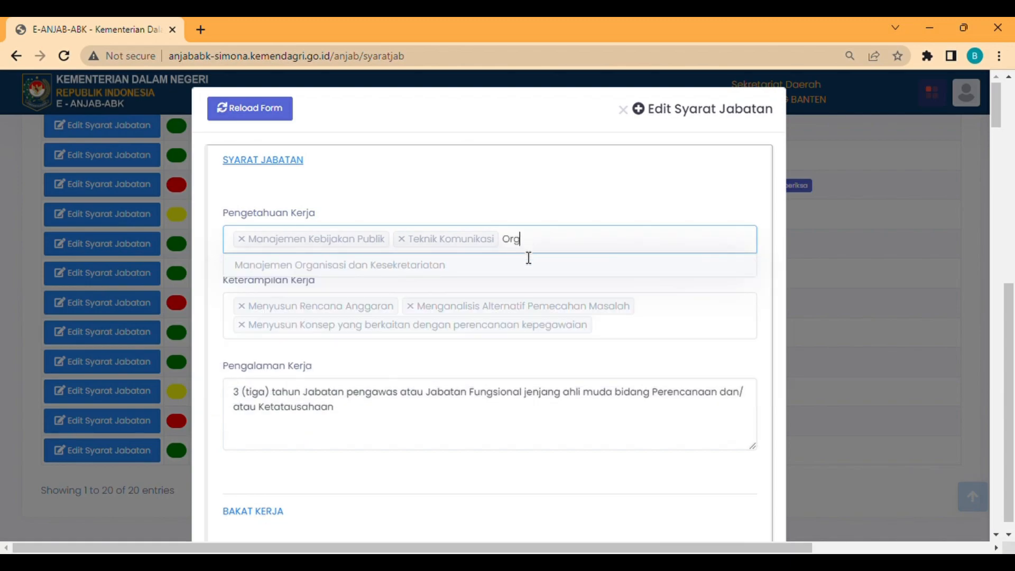
{"action": "left_click", "coordinate": [532, 266]}
- Add skills: coordination with related units and Melakukan Koordinasi Internal dan Eksternal
{"action": "left_click", "coordinate": [269, 334]}
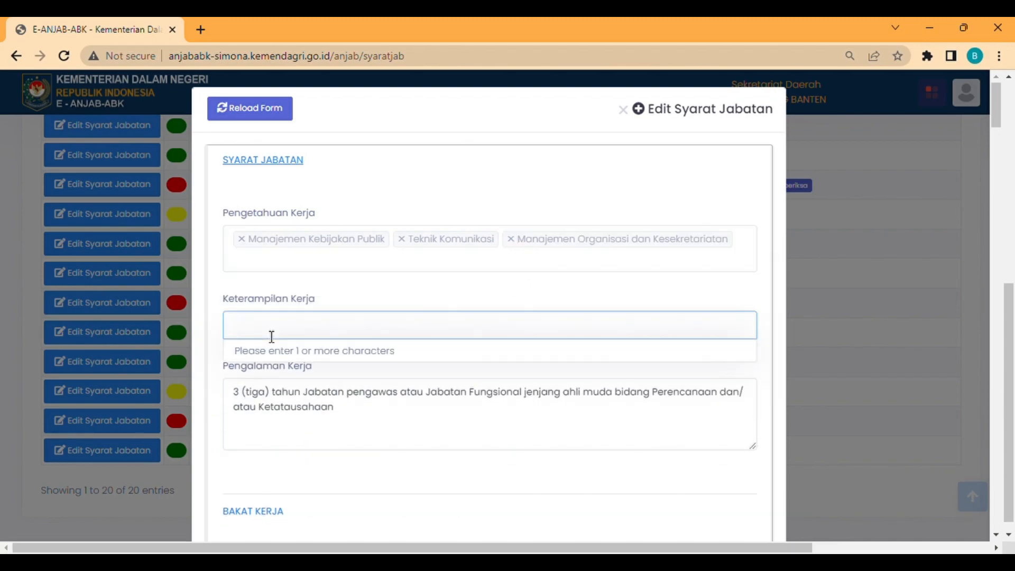
{"action": "type", "text": "Koor"}
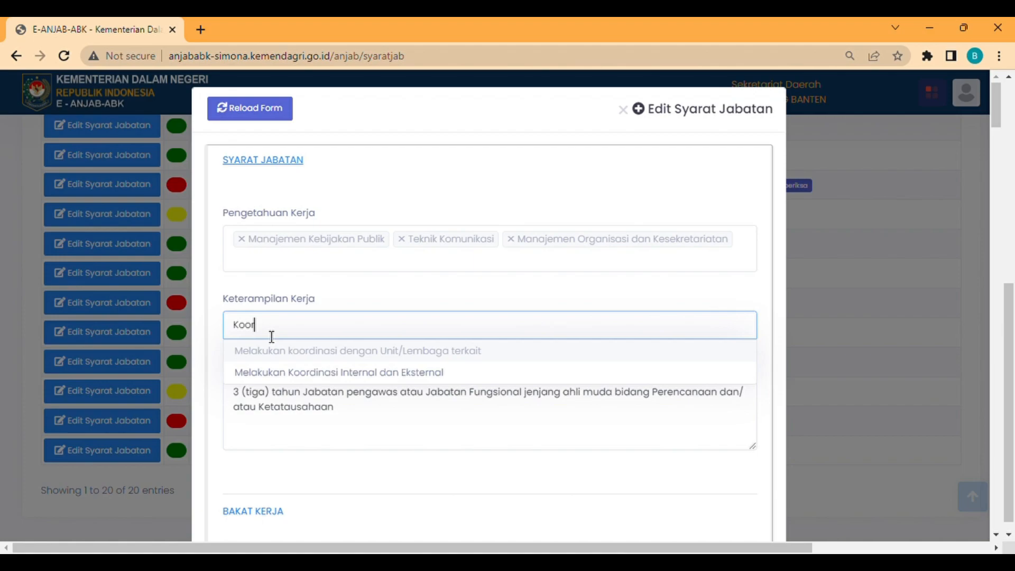
{"action": "left_click", "coordinate": [295, 351]}
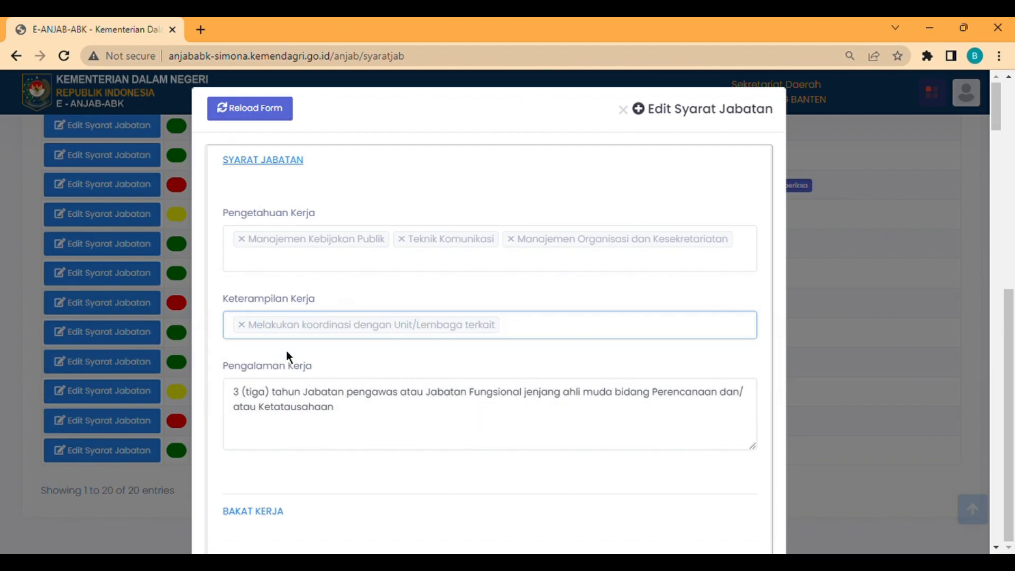
{"action": "left_click", "coordinate": [544, 331]}
{"action": "type", "text": "Koo"}
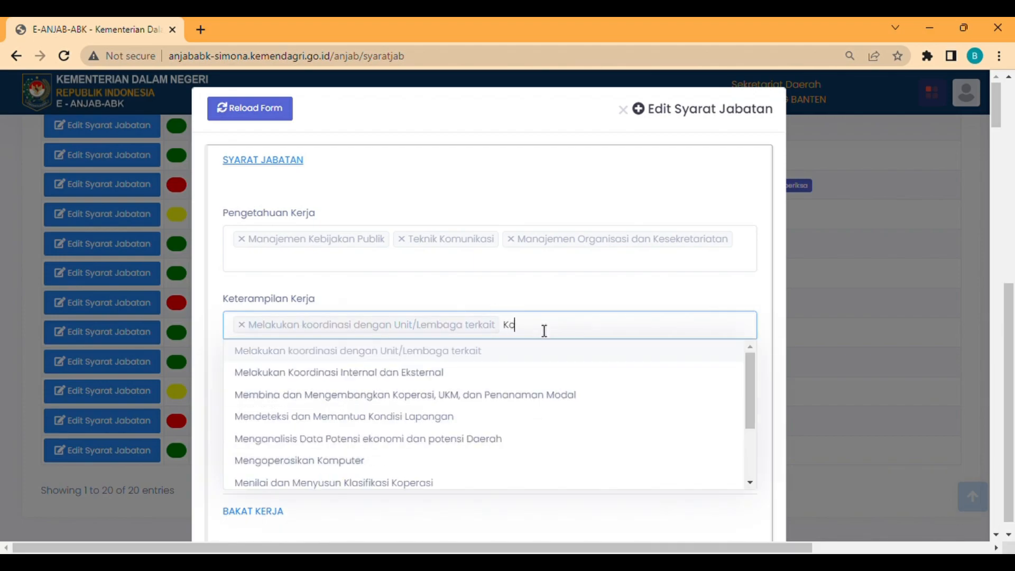
{"action": "left_click", "coordinate": [484, 379]}
- Replace the work experience description with the full pasted text
{"action": "left_click", "coordinate": [553, 357]}
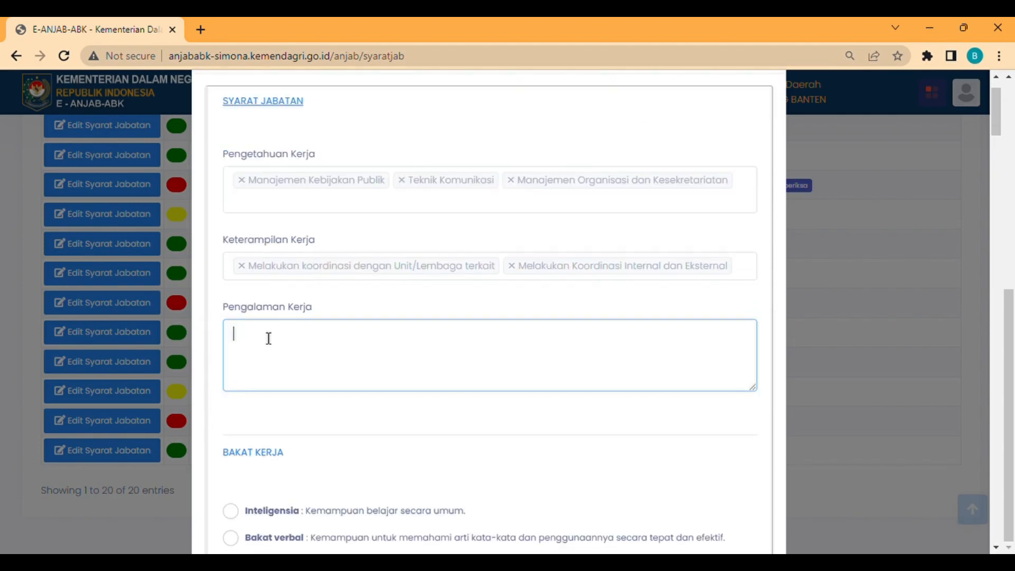
{"action": "type", "text": "3"}
{"action": "type", "text": "(tiga) tahun Jabatan pengawas atau Jabatan Fungsional jenjang ahli muda bidang Perencanaan dan/atau Ketatausahaan"}
{"action": "scroll", "coordinate": [272, 370], "scroll_direction": "down", "scroll_amount": 3}
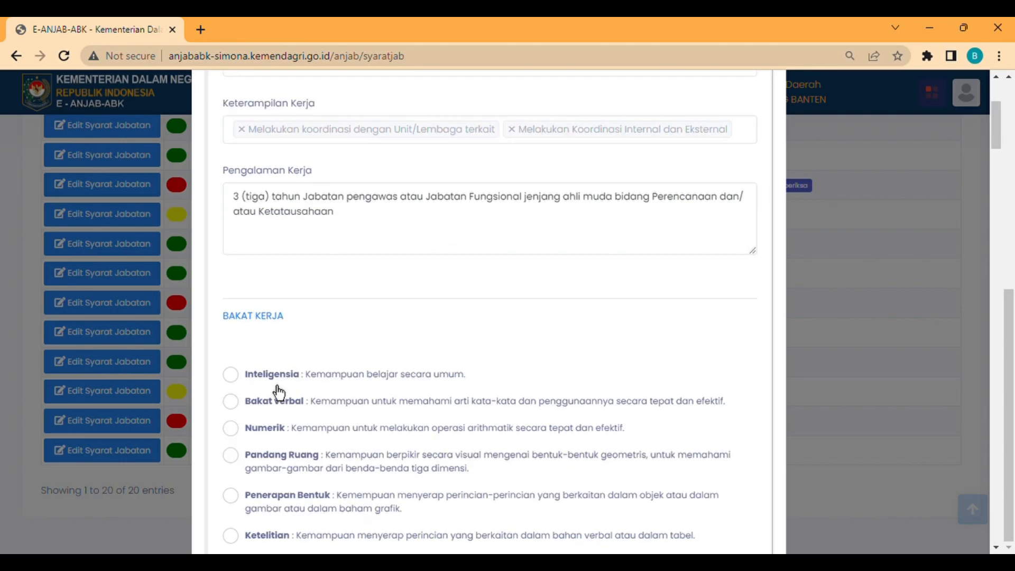
{"action": "scroll", "coordinate": [279, 394], "scroll_direction": "down", "scroll_amount": 1}
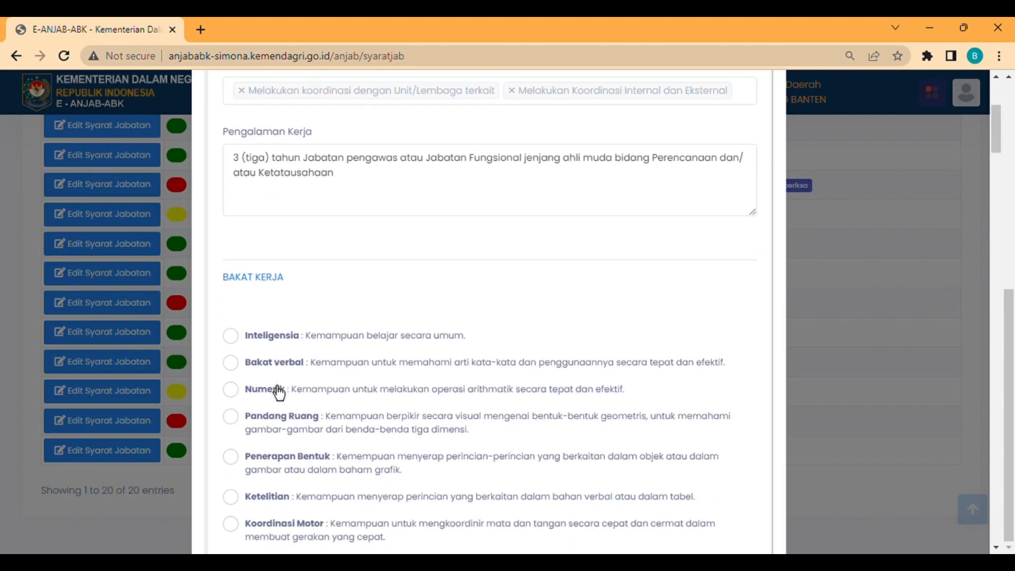
- Tick aptitudes Inteligensia, Bakat verbal and Penerapan Bentuk
{"action": "left_click", "coordinate": [275, 345]}
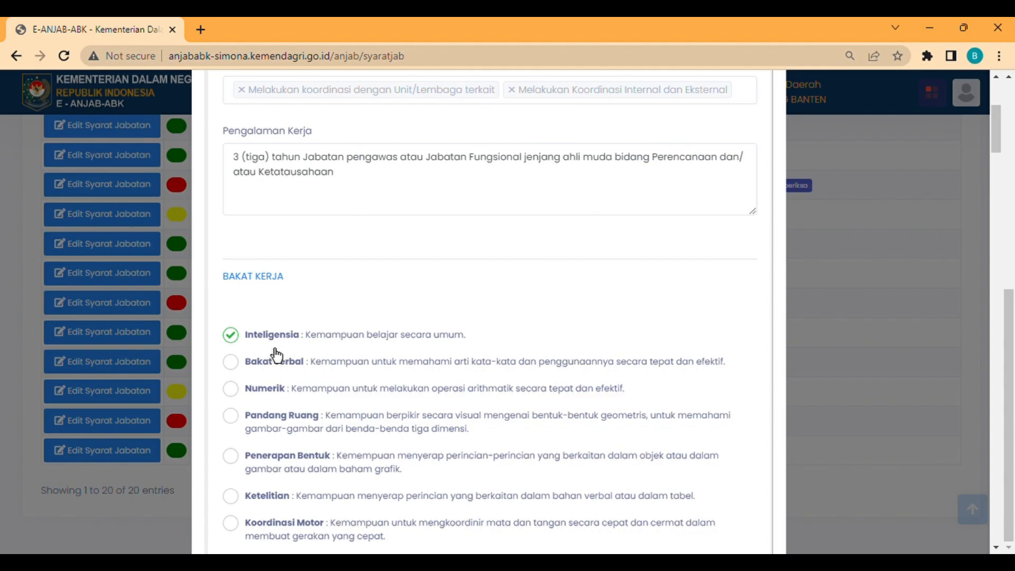
{"action": "left_click", "coordinate": [273, 357]}
{"action": "scroll", "coordinate": [275, 370], "scroll_direction": "down", "scroll_amount": 2}
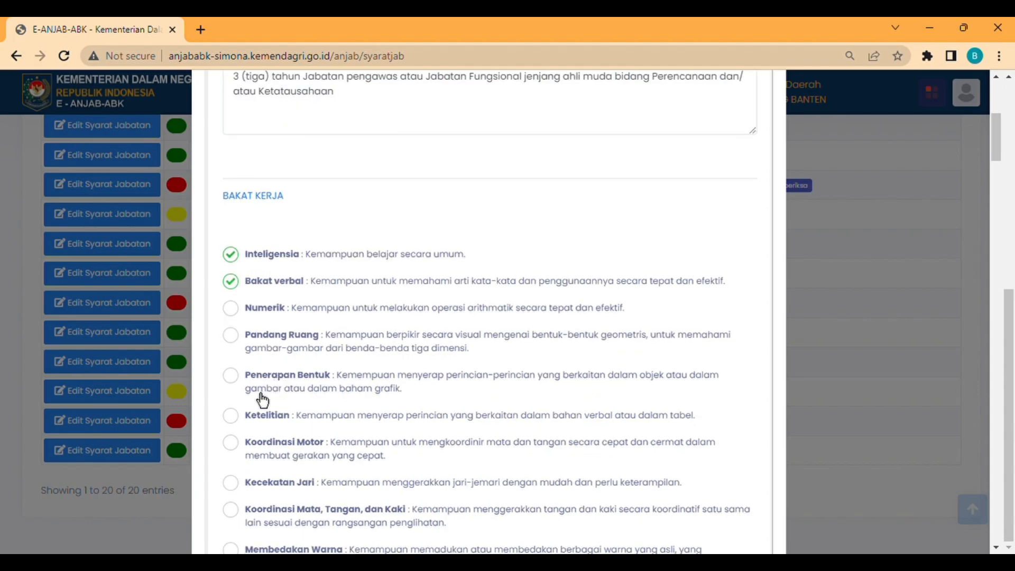
{"action": "left_click", "coordinate": [237, 382]}
{"action": "scroll", "coordinate": [310, 385], "scroll_direction": "down", "scroll_amount": 1}
{"action": "scroll", "coordinate": [310, 386], "scroll_direction": "down", "scroll_amount": 10}
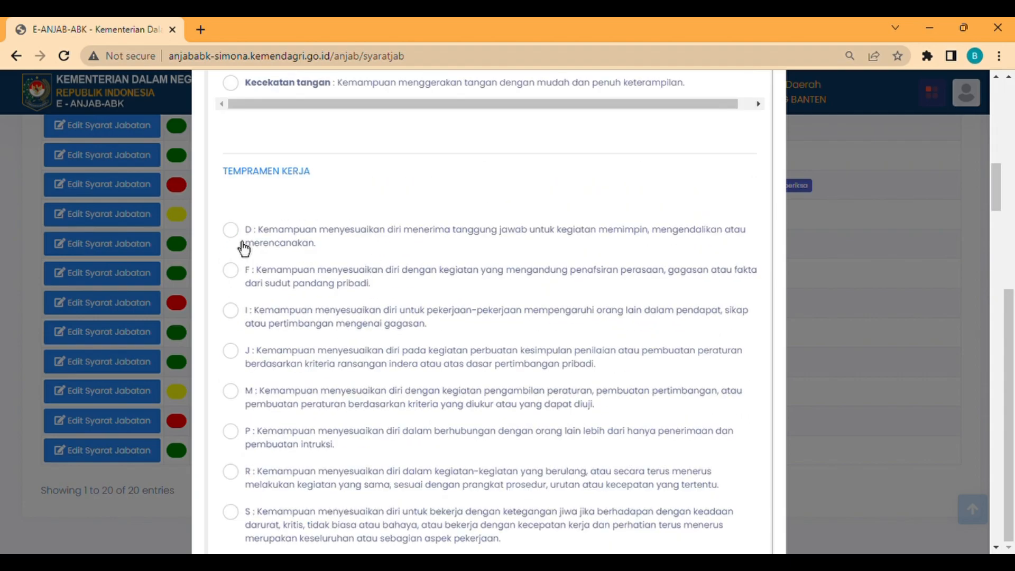
- Tick temperaments D, I and R
{"action": "left_click", "coordinate": [244, 248]}
{"action": "left_click", "coordinate": [244, 320]}
{"action": "scroll", "coordinate": [243, 322], "scroll_direction": "down", "scroll_amount": 1}
{"action": "scroll", "coordinate": [244, 322], "scroll_direction": "down", "scroll_amount": 2}
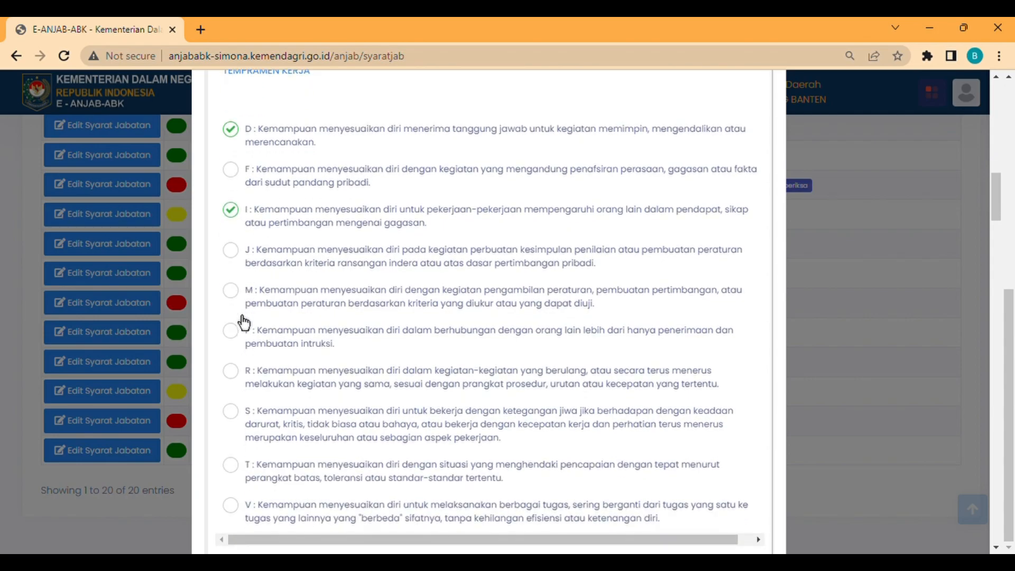
{"action": "left_click", "coordinate": [240, 385]}
- Tick the Realistik and Kewirausahaan work interests
{"action": "scroll", "coordinate": [240, 385], "scroll_direction": "down", "scroll_amount": 7}
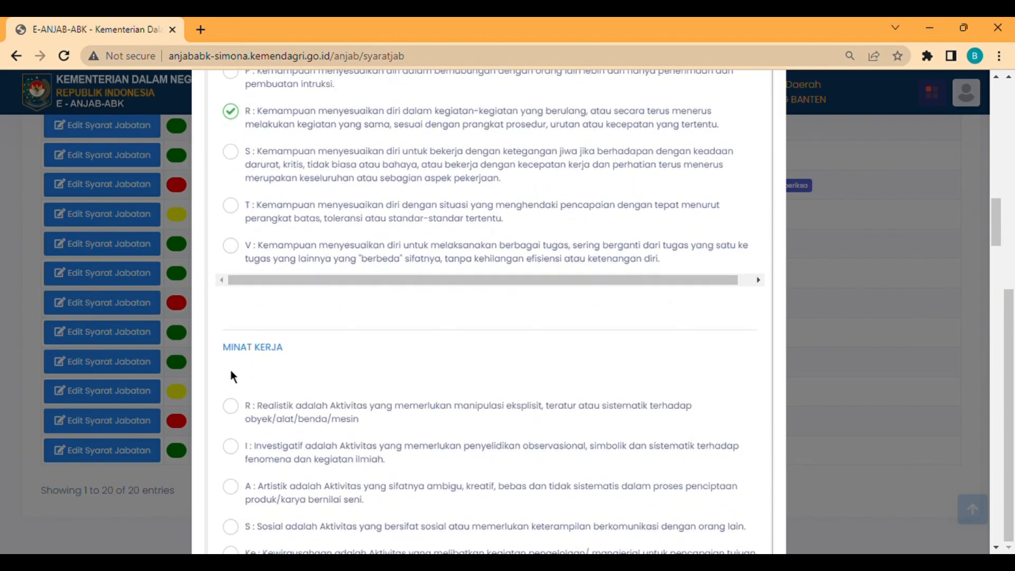
{"action": "left_click", "coordinate": [233, 330]}
{"action": "scroll", "coordinate": [251, 475], "scroll_direction": "down", "scroll_amount": 1}
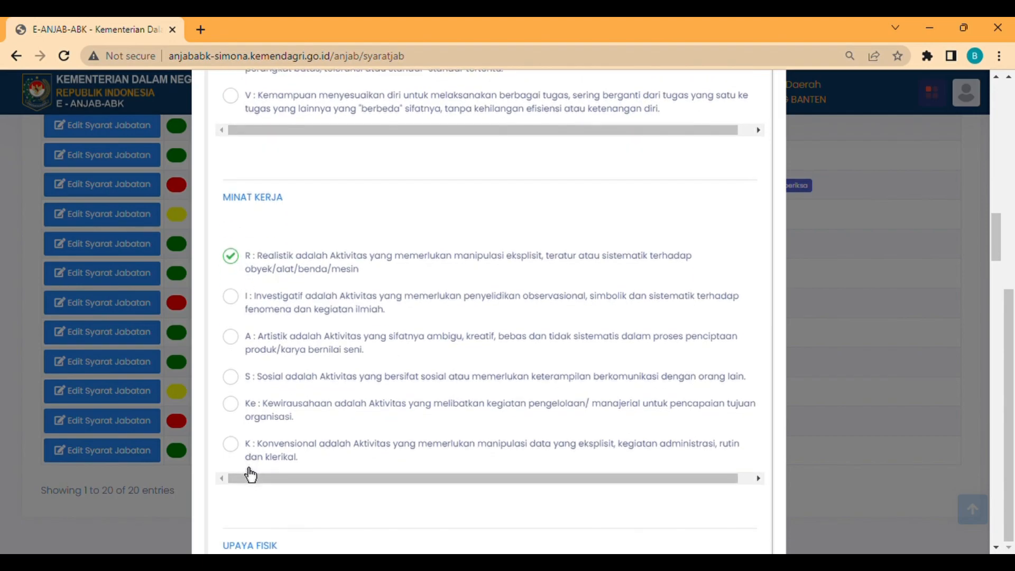
{"action": "left_click", "coordinate": [244, 418]}
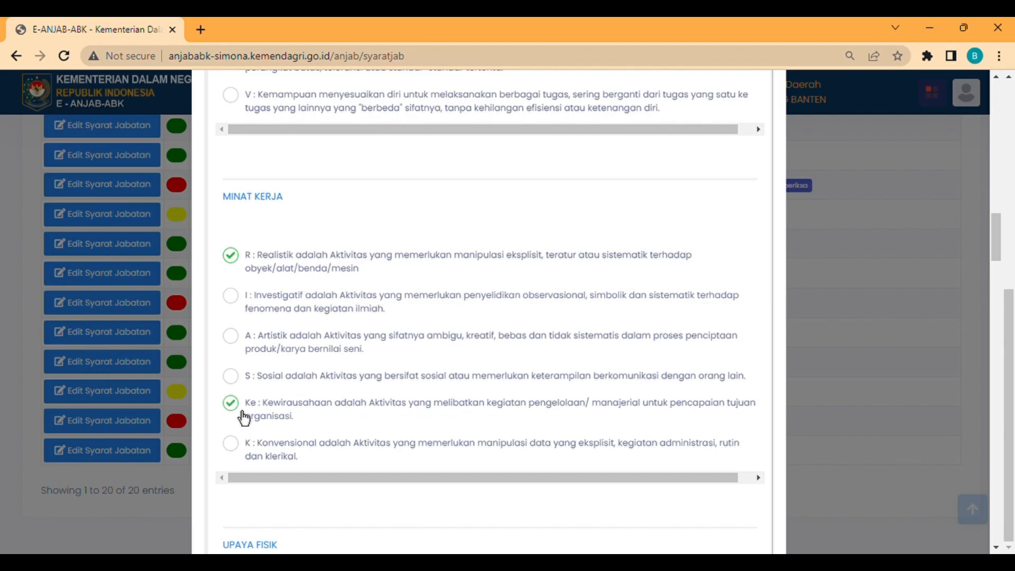
- Tick Konvensional interest and physical demands Berjalan, Duduk, Berbicara, Mendengar, Melihat
{"action": "left_click", "coordinate": [236, 463]}
{"action": "scroll", "coordinate": [333, 281], "scroll_direction": "down", "scroll_amount": 4}
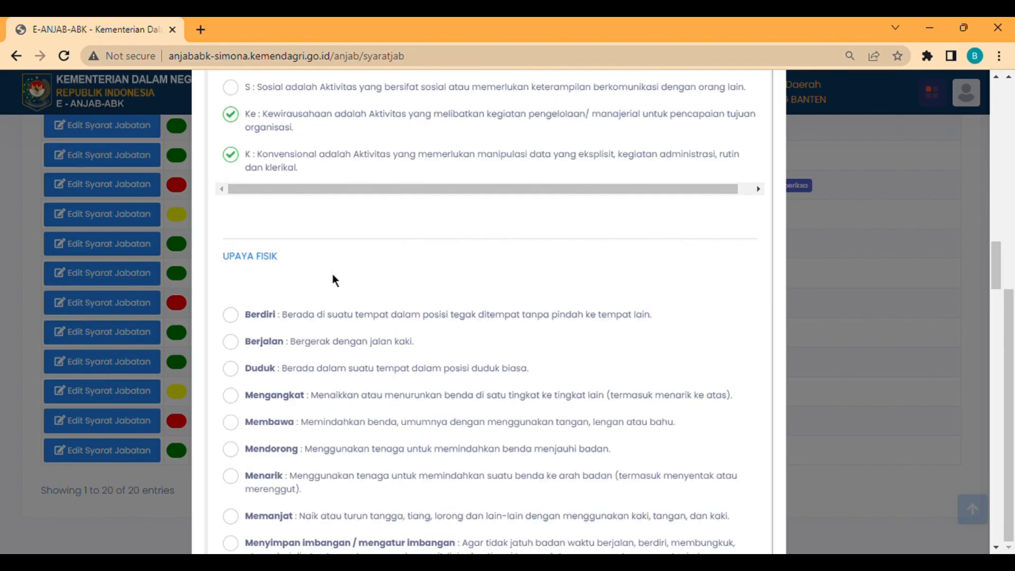
{"action": "left_click", "coordinate": [280, 350]}
{"action": "left_click", "coordinate": [272, 378]}
{"action": "scroll", "coordinate": [272, 380], "scroll_direction": "down", "scroll_amount": 7}
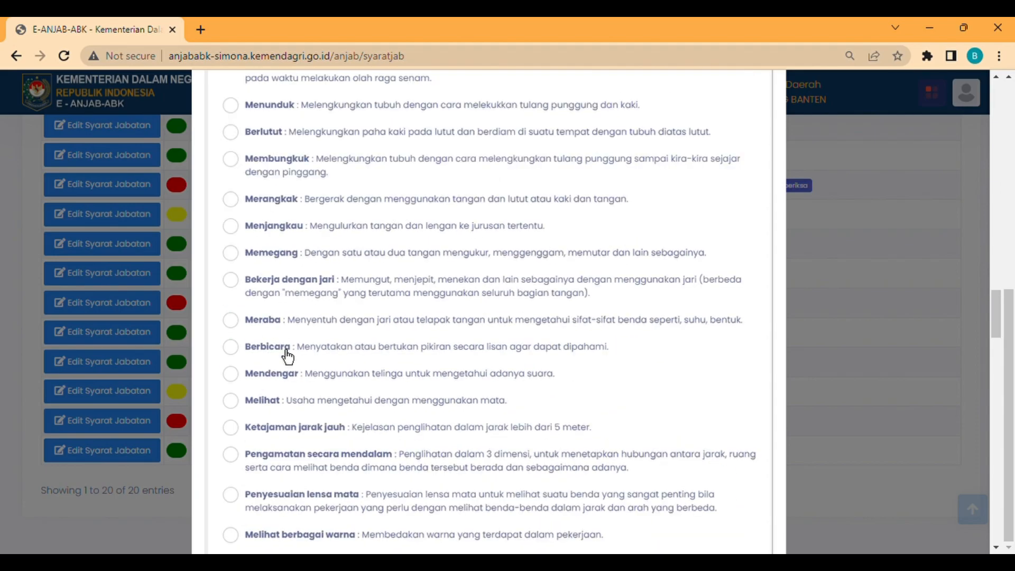
{"action": "left_click", "coordinate": [287, 358]}
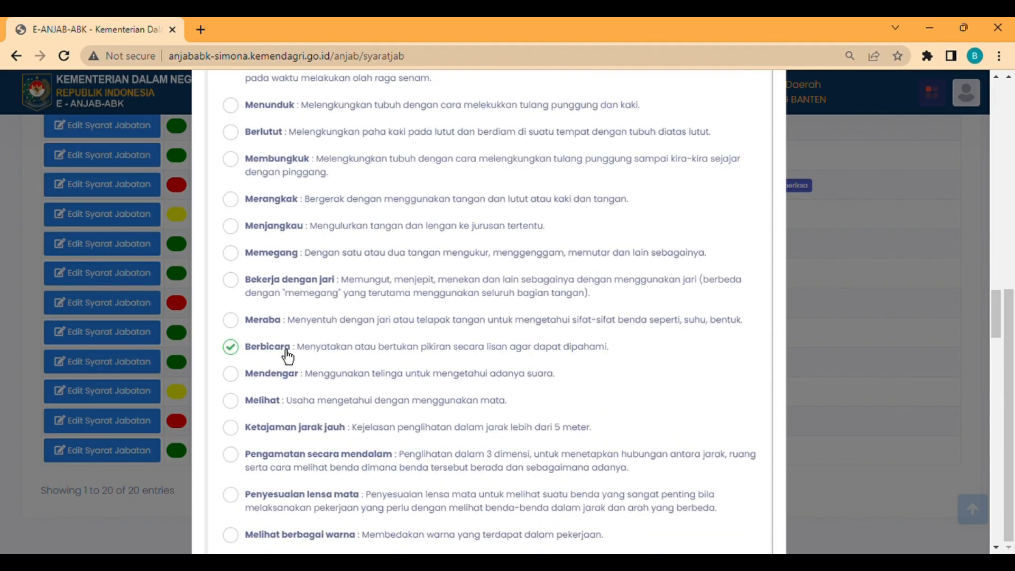
{"action": "left_click", "coordinate": [281, 387]}
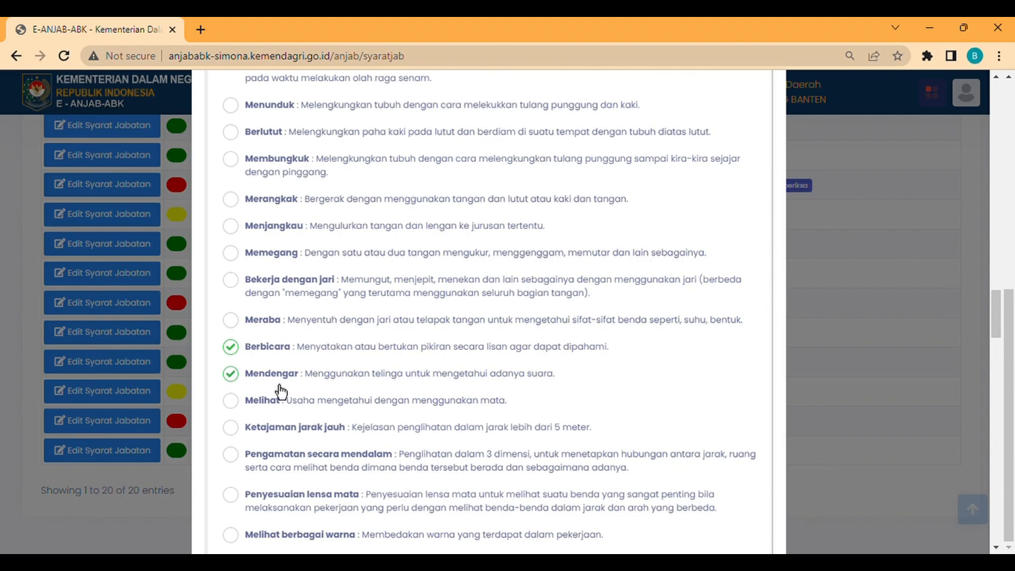
{"action": "left_click", "coordinate": [277, 419]}
- Tick data functions D0, D1 and people relations 00 Menasehati, 03 Menyelia
{"action": "scroll", "coordinate": [276, 416], "scroll_direction": "down", "scroll_amount": 7}
{"action": "left_click", "coordinate": [287, 331]}
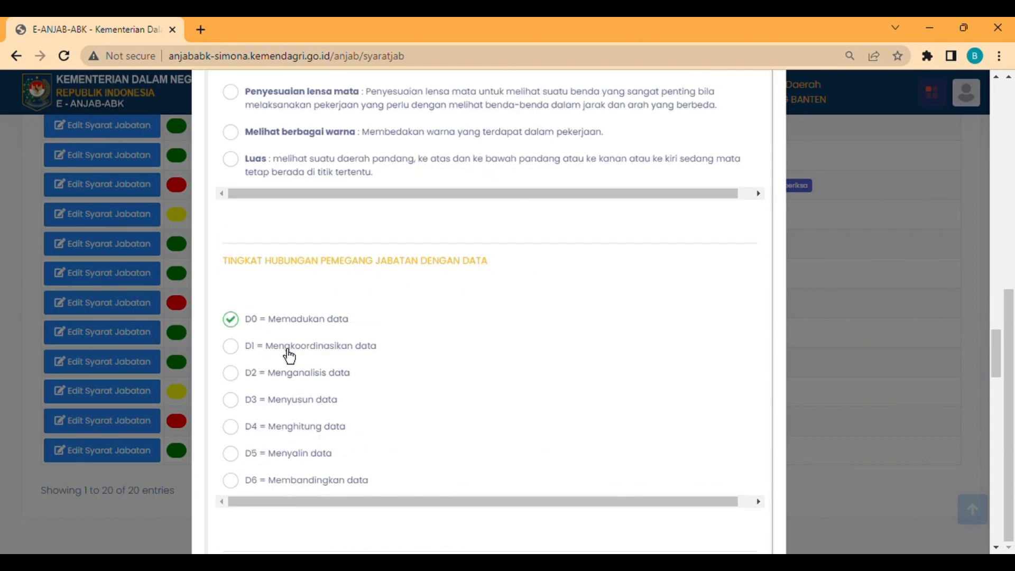
{"action": "left_click", "coordinate": [289, 352]}
{"action": "scroll", "coordinate": [289, 357], "scroll_direction": "right", "scroll_amount": 1}
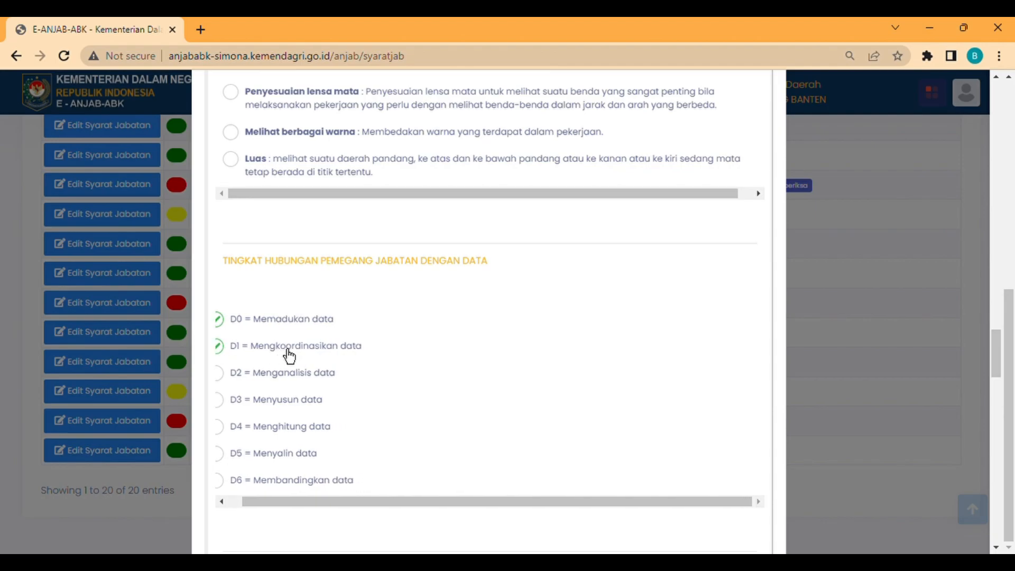
{"action": "scroll", "coordinate": [289, 356], "scroll_direction": "down", "scroll_amount": 5}
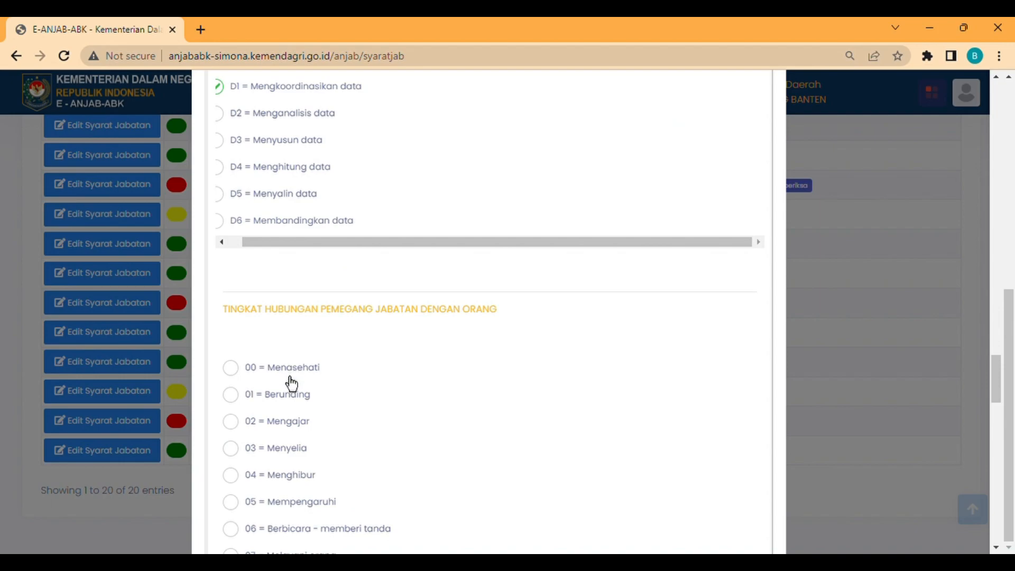
{"action": "left_click", "coordinate": [290, 380]}
{"action": "left_click", "coordinate": [286, 455]}
{"action": "scroll", "coordinate": [286, 456], "scroll_direction": "down", "scroll_amount": 5}
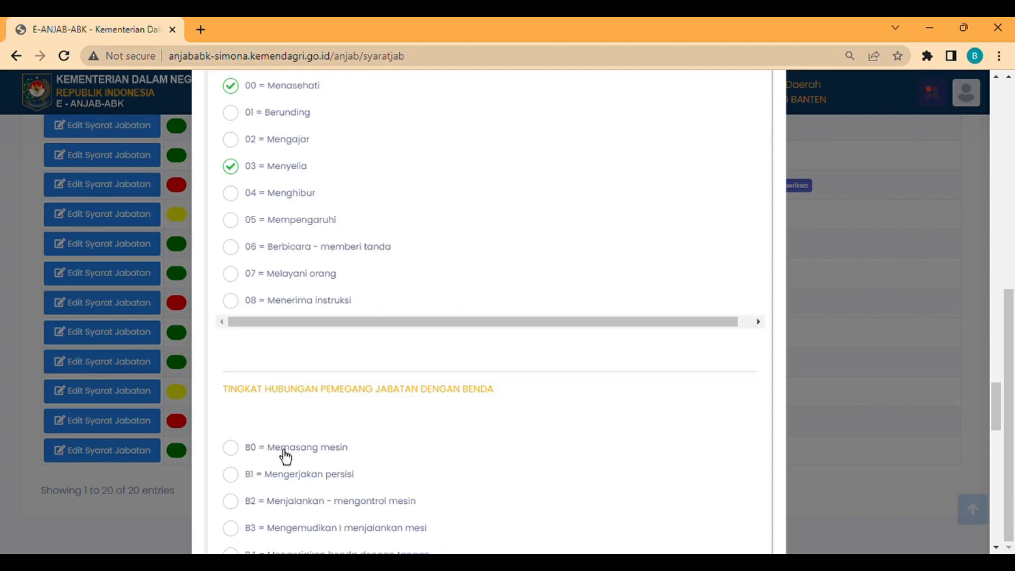
{"action": "scroll", "coordinate": [286, 455], "scroll_direction": "down", "scroll_amount": 2}
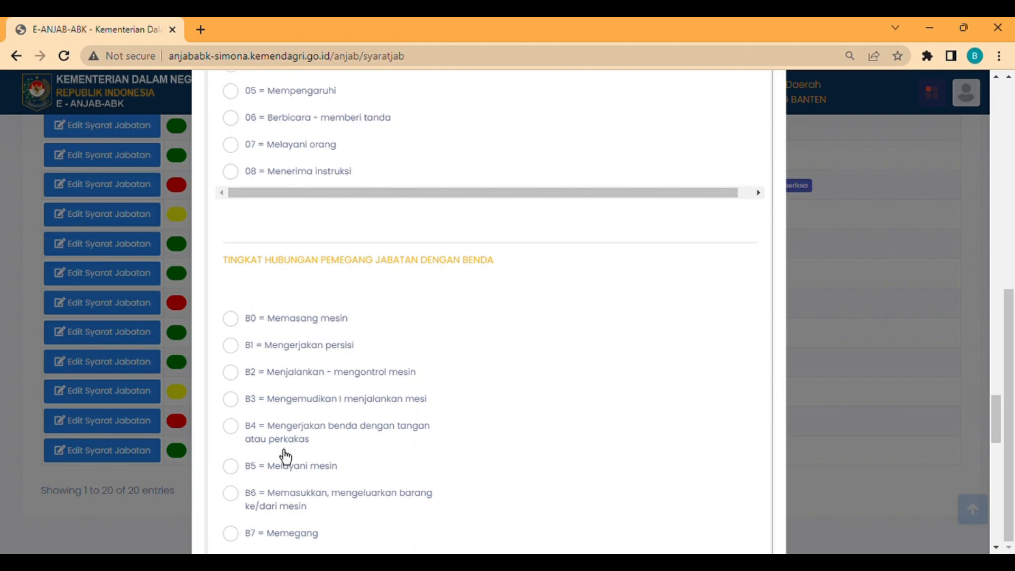
- Set the required rank to Pembina with grade IV/a
{"action": "scroll", "coordinate": [296, 407], "scroll_direction": "down", "scroll_amount": 5}
{"action": "left_click", "coordinate": [309, 354]}
{"action": "type", "text": "Pembina"}
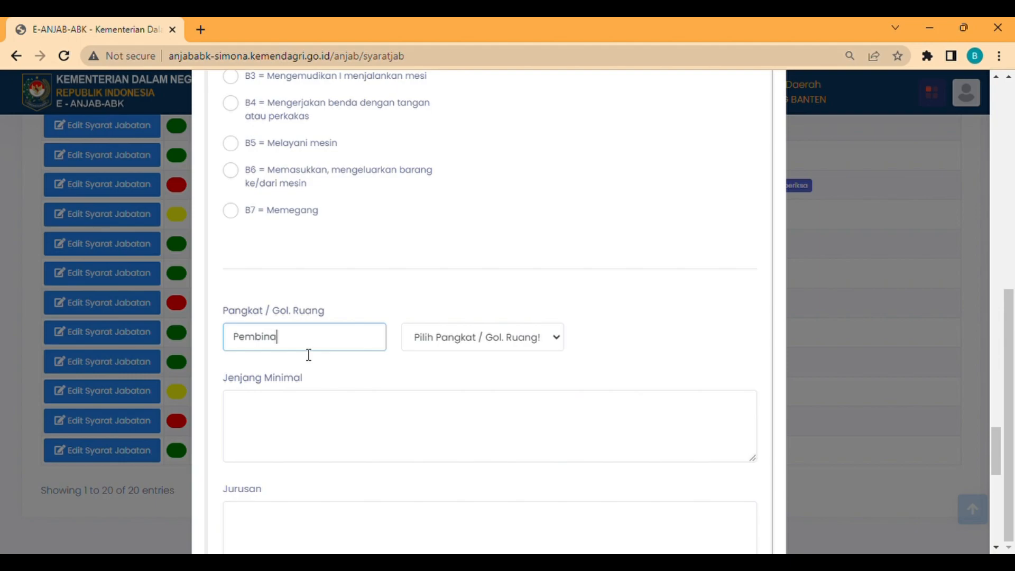
{"action": "left_click", "coordinate": [442, 345]}
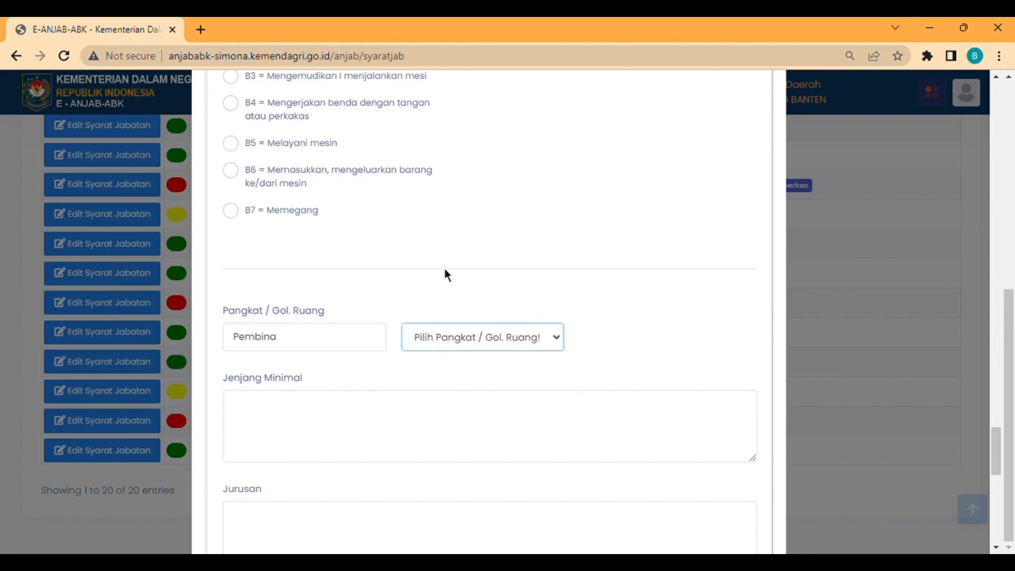
{"action": "left_click", "coordinate": [446, 256]}
- Enter education 'Sarjana (S1) / Diploma (DIV)', a field of study starting 'Ilmu', and check gender
{"action": "left_click", "coordinate": [347, 423]}
{"action": "type", "text": "Sarja"}
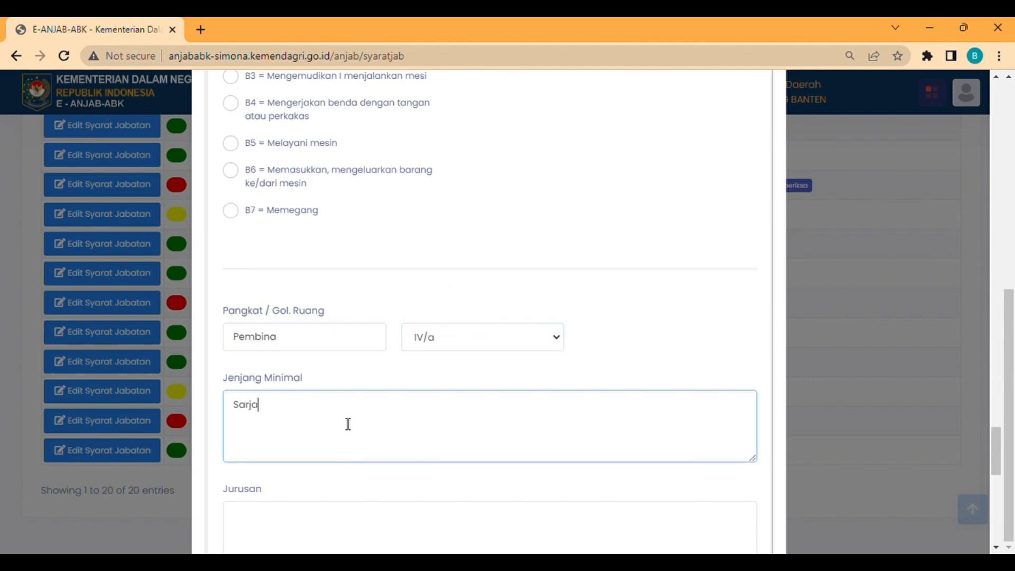
{"action": "type", "text": "na (S1) / Diploma (DIV)"}
{"action": "scroll", "coordinate": [348, 424], "scroll_direction": "down", "scroll_amount": 2}
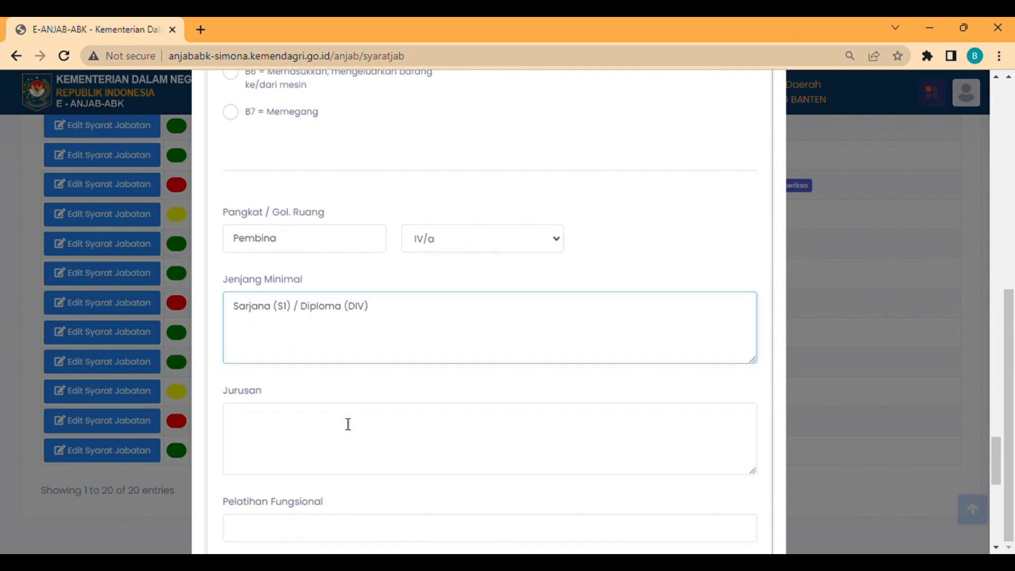
{"action": "left_click", "coordinate": [348, 424]}
{"action": "type", "text": "Ilmu"}
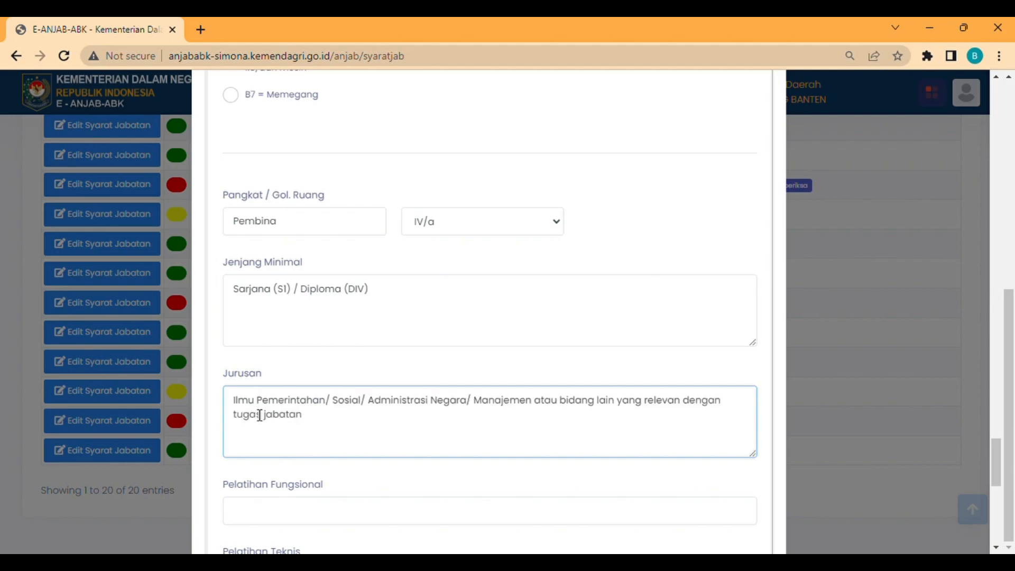
{"action": "scroll", "coordinate": [254, 411], "scroll_direction": "down", "scroll_amount": 2}
{"action": "scroll", "coordinate": [249, 406], "scroll_direction": "down", "scroll_amount": 3}
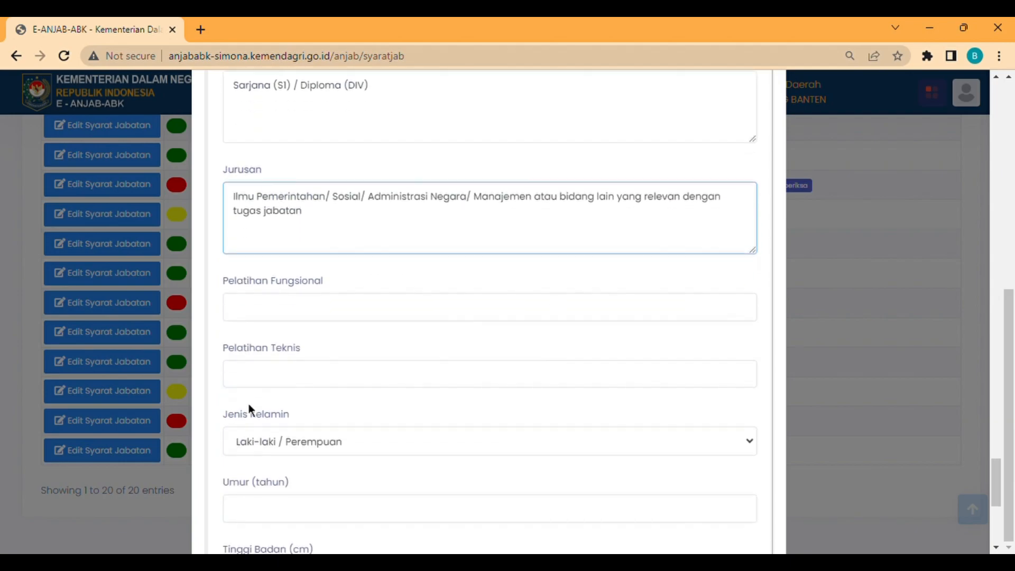
{"action": "left_click", "coordinate": [304, 324]}
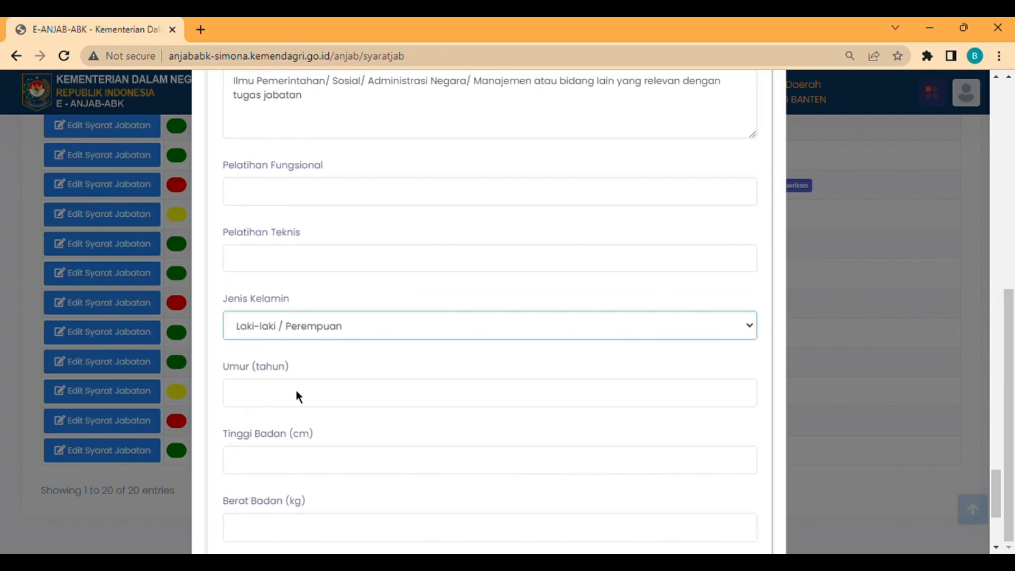
- Set age Disesuaikan, height, weight and posture Proporsional, then save the requirements
{"action": "left_click", "coordinate": [295, 405]}
{"action": "type", "text": "Disesuaikan"}
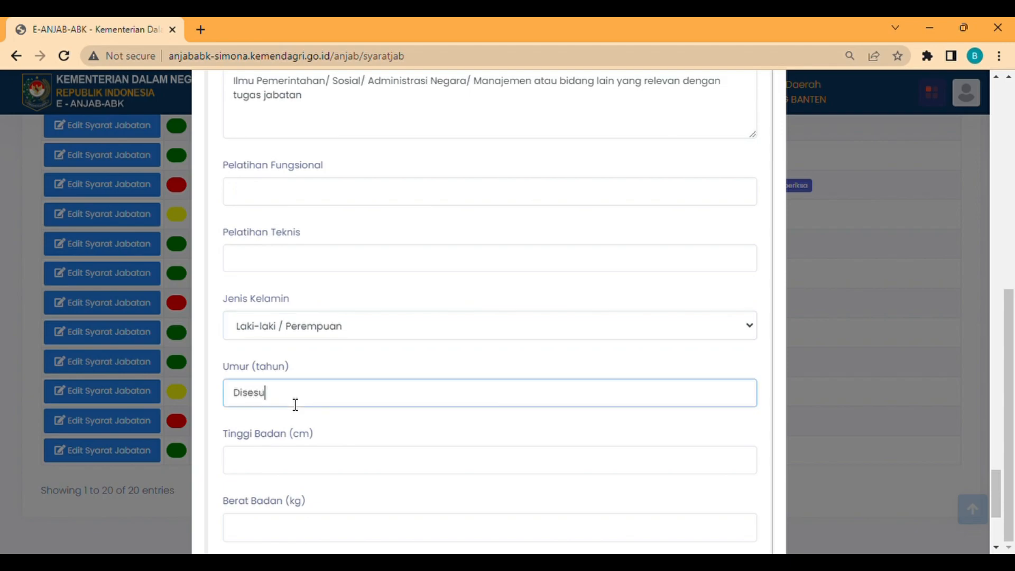
{"action": "left_click", "coordinate": [290, 472]}
{"action": "type", "text": "Proporsional"}
{"action": "left_click", "coordinate": [286, 529]}
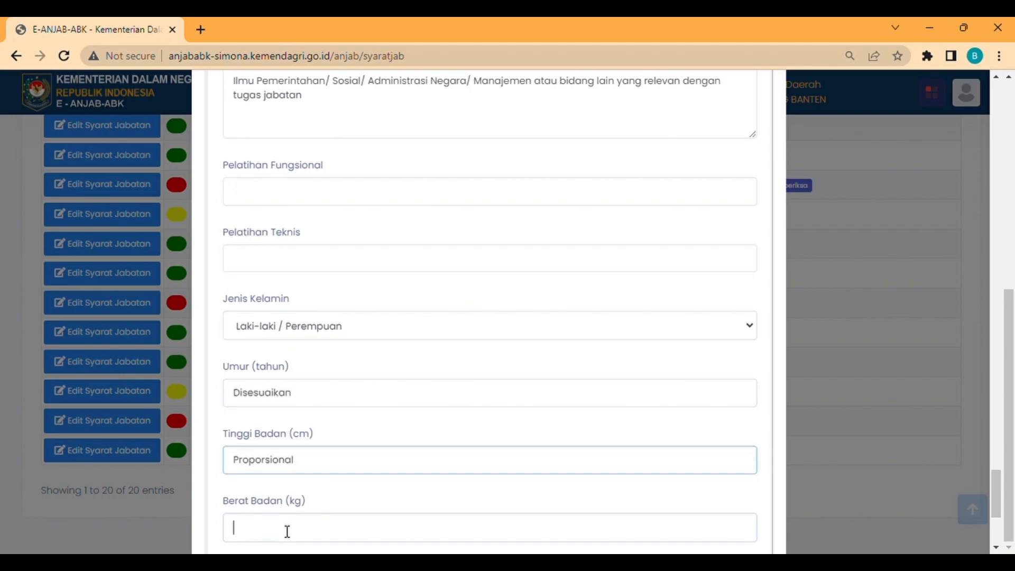
{"action": "scroll", "coordinate": [286, 530], "scroll_direction": "down", "scroll_amount": 2}
{"action": "type", "text": "Proporsional"}
{"action": "key", "text": "Tab"}
{"action": "type", "text": "Proporsional"}
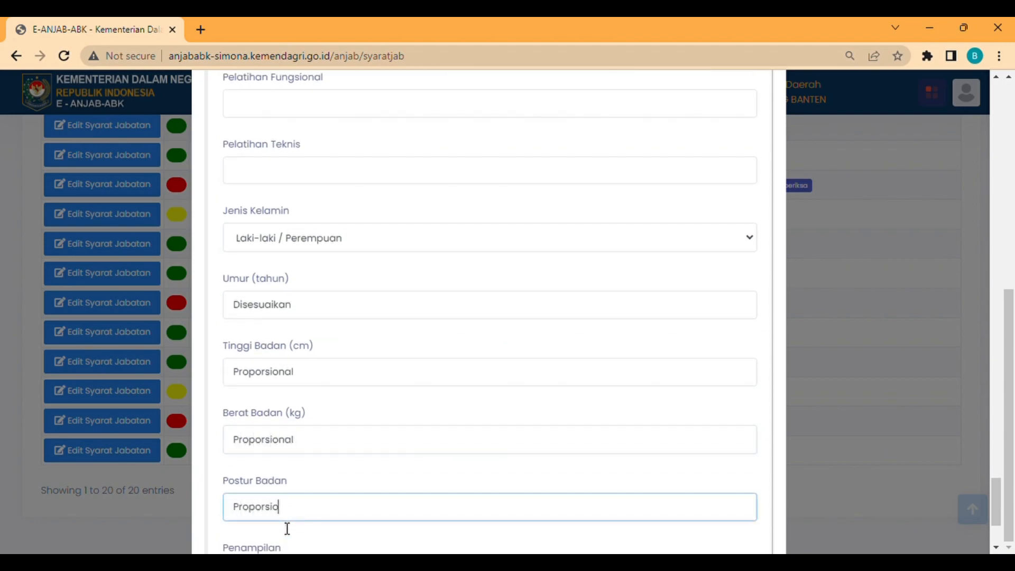
{"action": "scroll", "coordinate": [287, 528], "scroll_direction": "down", "scroll_amount": 3}
{"action": "left_click", "coordinate": [745, 508]}
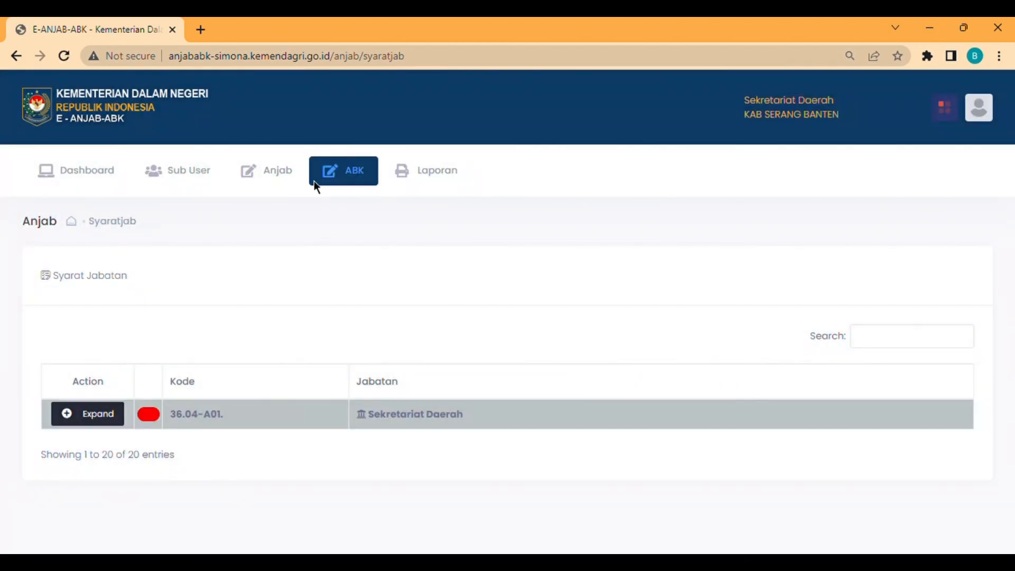
- Open the workload form for Kepala Bagian Organisasi dan Reformasi Birokrasi under Sekretariat Daerah
{"action": "left_click", "coordinate": [314, 181]}
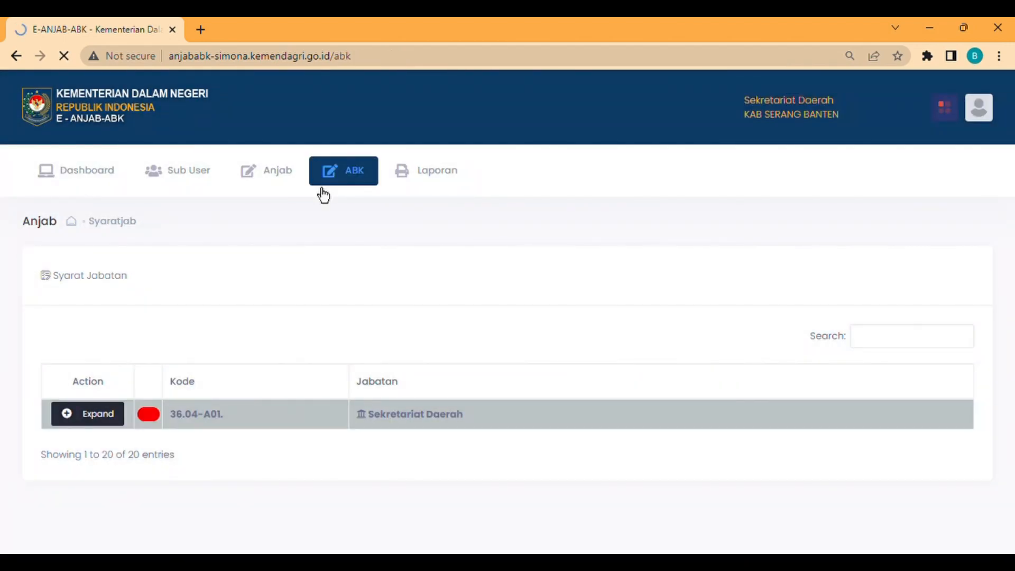
{"action": "left_click", "coordinate": [108, 425]}
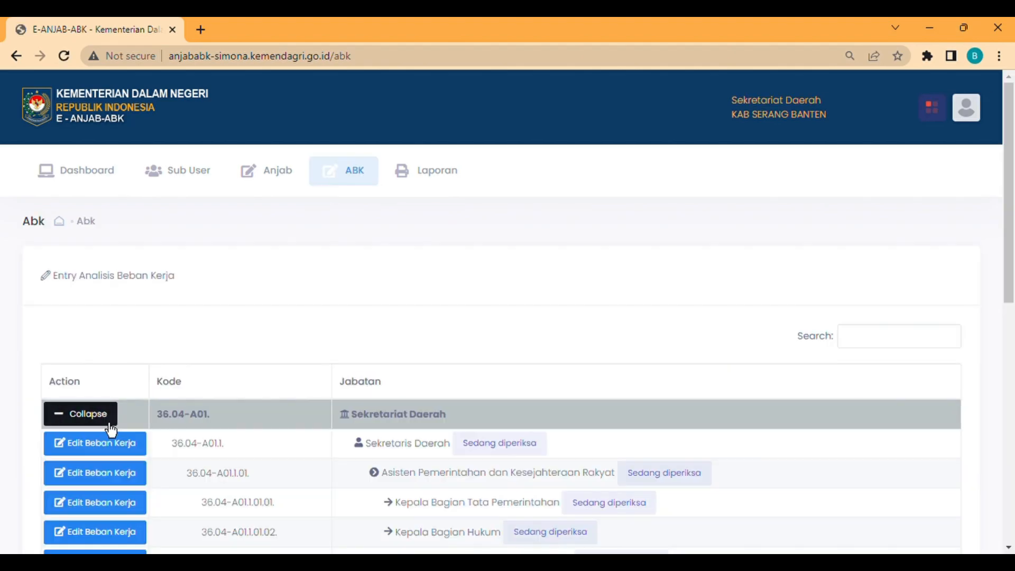
{"action": "scroll", "coordinate": [303, 412], "scroll_direction": "down", "scroll_amount": 5}
{"action": "scroll", "coordinate": [303, 414], "scroll_direction": "down", "scroll_amount": 5}
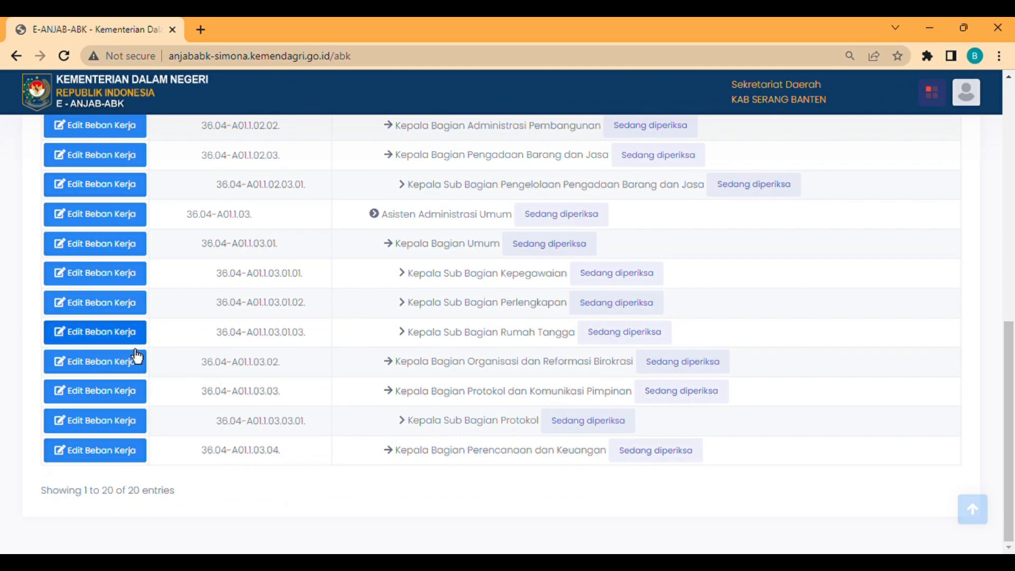
{"action": "left_click", "coordinate": [114, 365]}
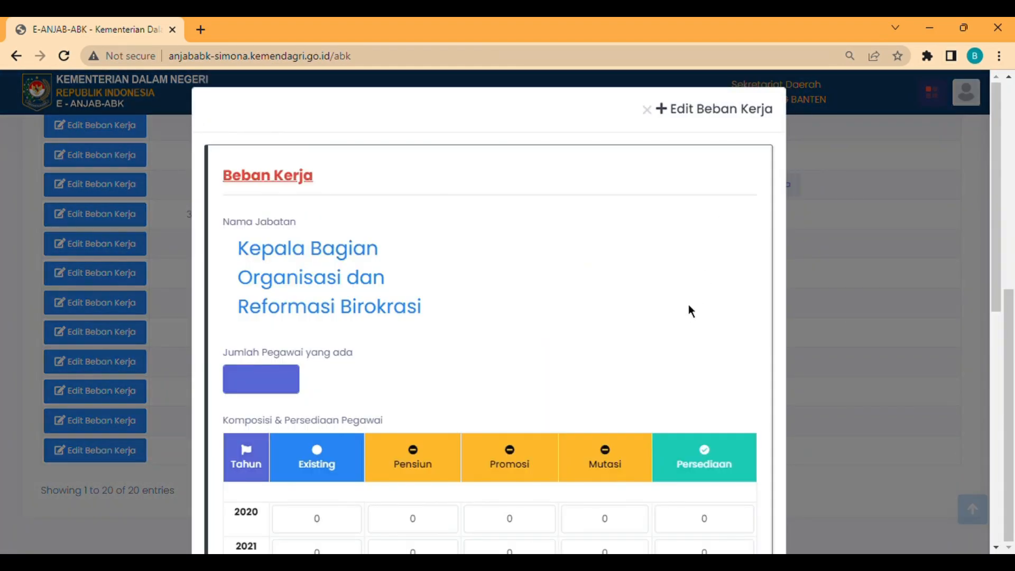
- Enter 1 employee and choose the Tugas Per Tugas calculation approach
{"action": "scroll", "coordinate": [689, 306], "scroll_direction": "down", "scroll_amount": 3}
{"action": "type", "text": "1"}
{"action": "left_click", "coordinate": [343, 254]}
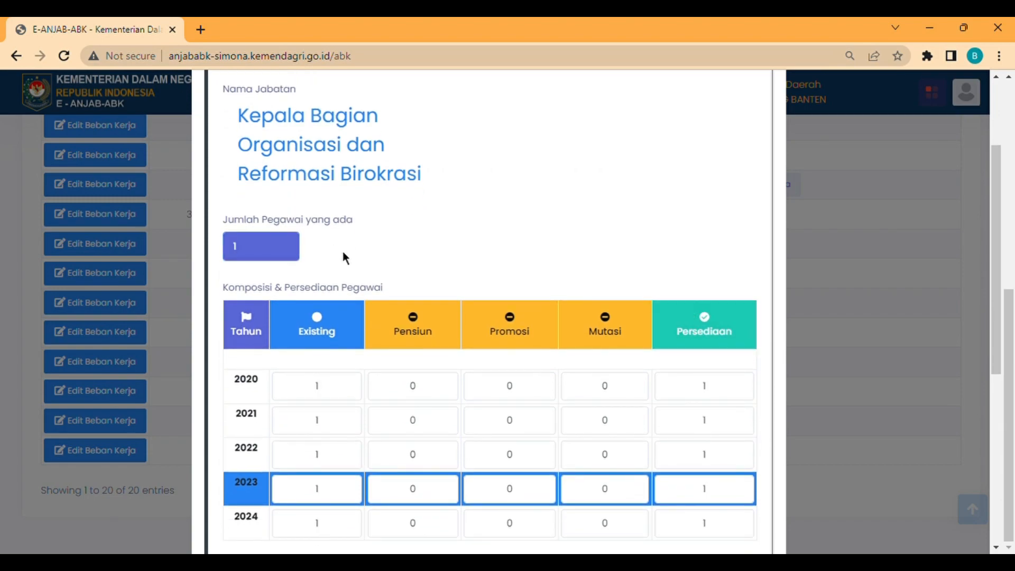
{"action": "scroll", "coordinate": [343, 254], "scroll_direction": "down", "scroll_amount": 5}
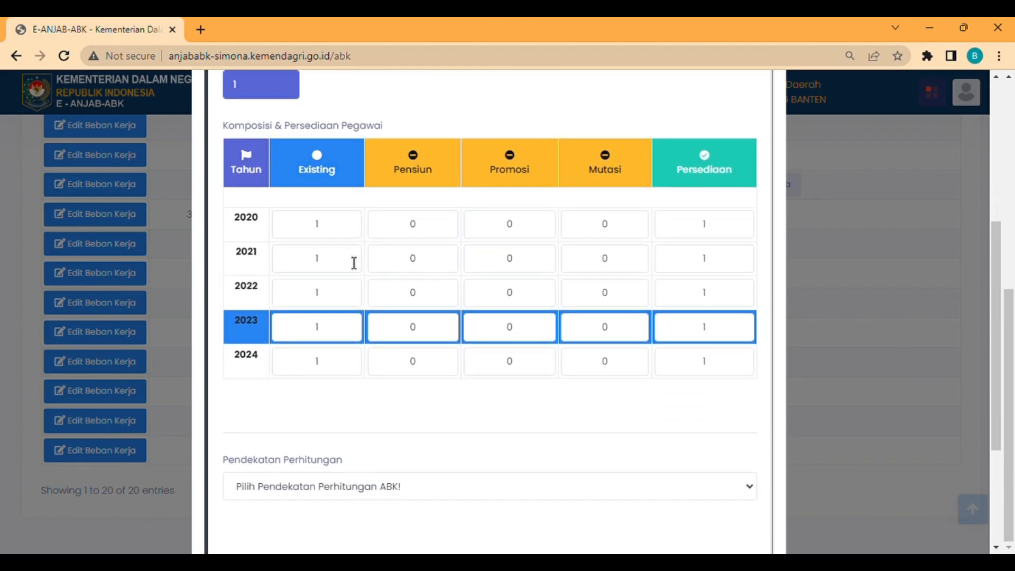
{"action": "left_click", "coordinate": [430, 401]}
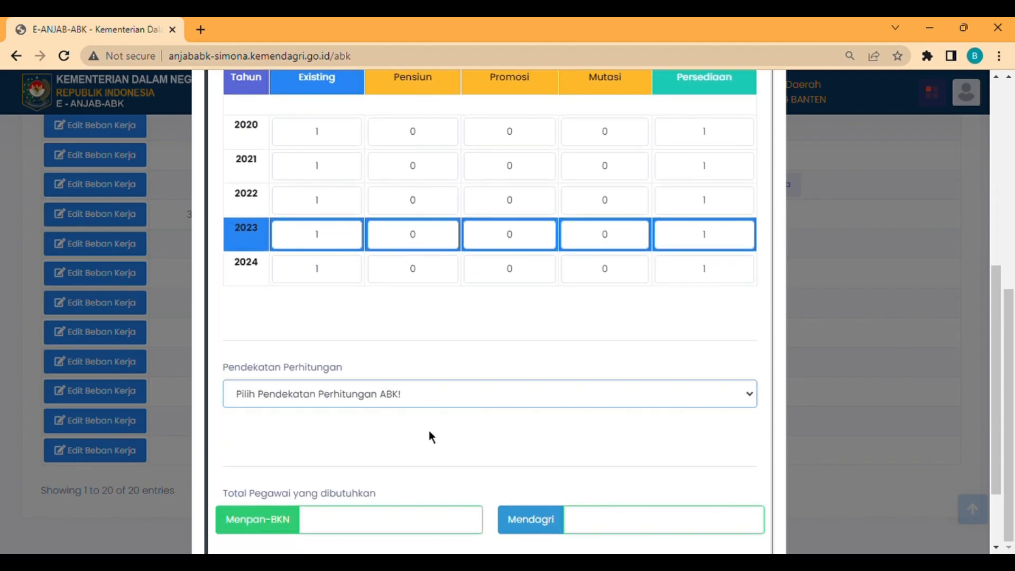
{"action": "left_click", "coordinate": [429, 431]}
{"action": "scroll", "coordinate": [428, 374], "scroll_direction": "down", "scroll_amount": 5}
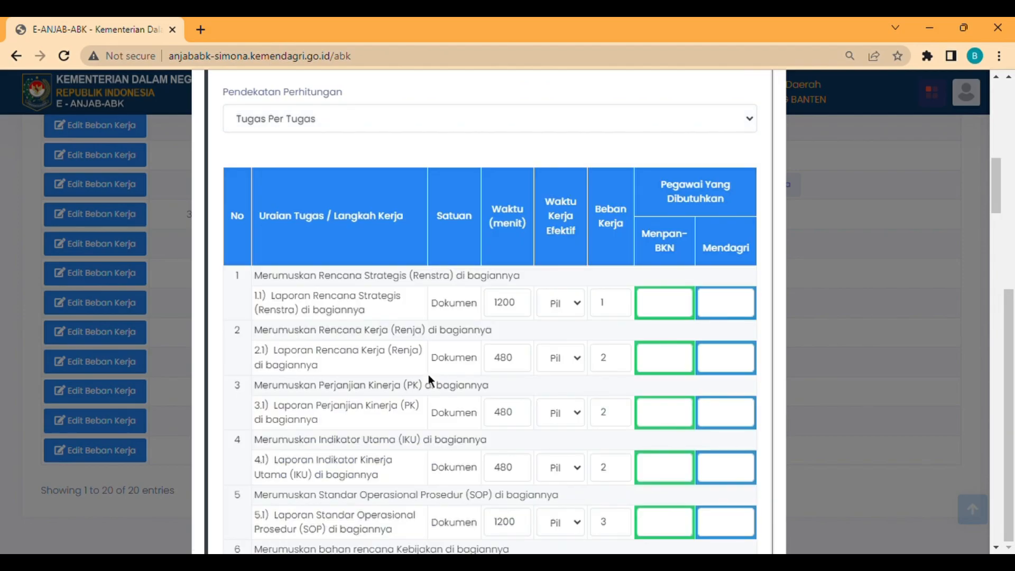
- Set effective work time for tasks 1.1, 2.1, 37.1, 38.1, 39.1, then save the workload
{"action": "left_click", "coordinate": [576, 385]}
{"action": "left_click", "coordinate": [564, 365]}
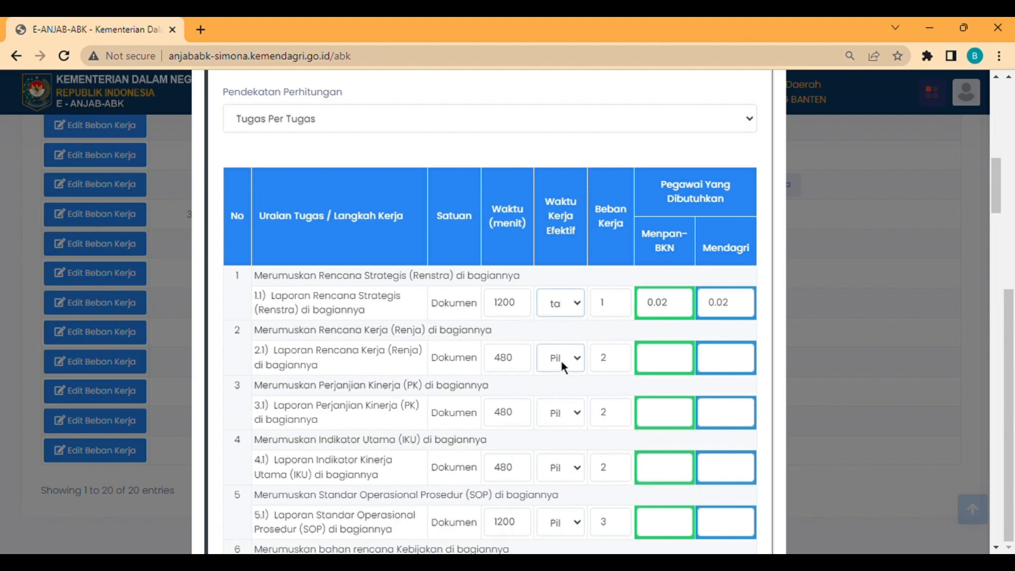
{"action": "left_click", "coordinate": [566, 444]}
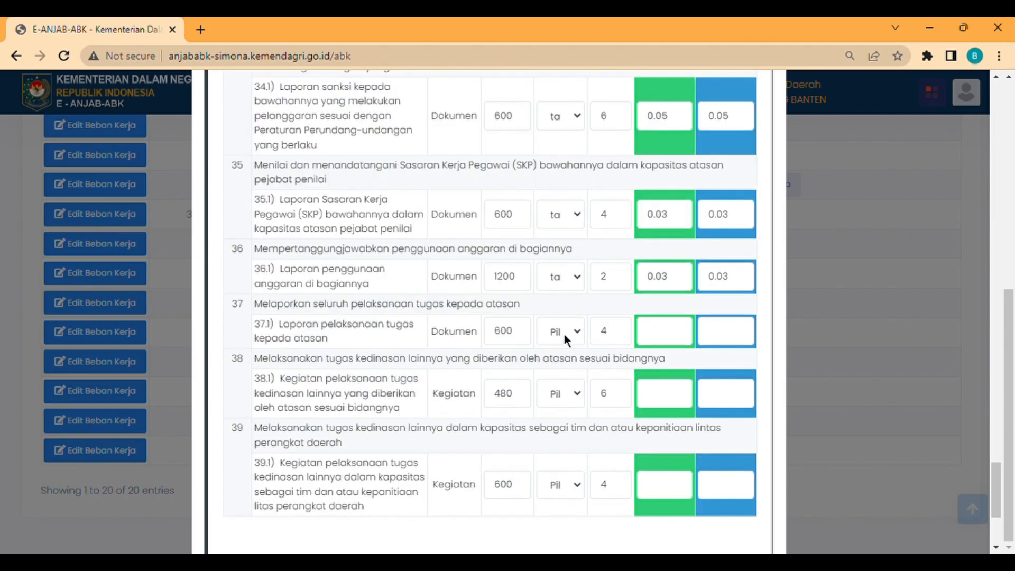
{"action": "left_click", "coordinate": [573, 418]}
{"action": "left_click", "coordinate": [563, 390]}
{"action": "left_click", "coordinate": [576, 473]}
{"action": "left_click", "coordinate": [563, 482]}
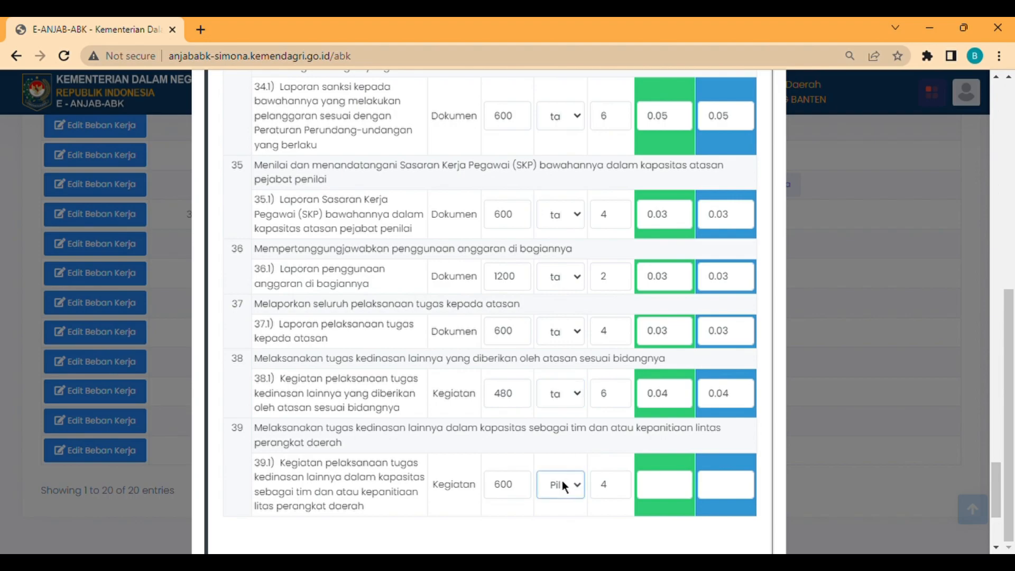
{"action": "left_click", "coordinate": [561, 463]}
{"action": "scroll", "coordinate": [561, 462], "scroll_direction": "down", "scroll_amount": 4}
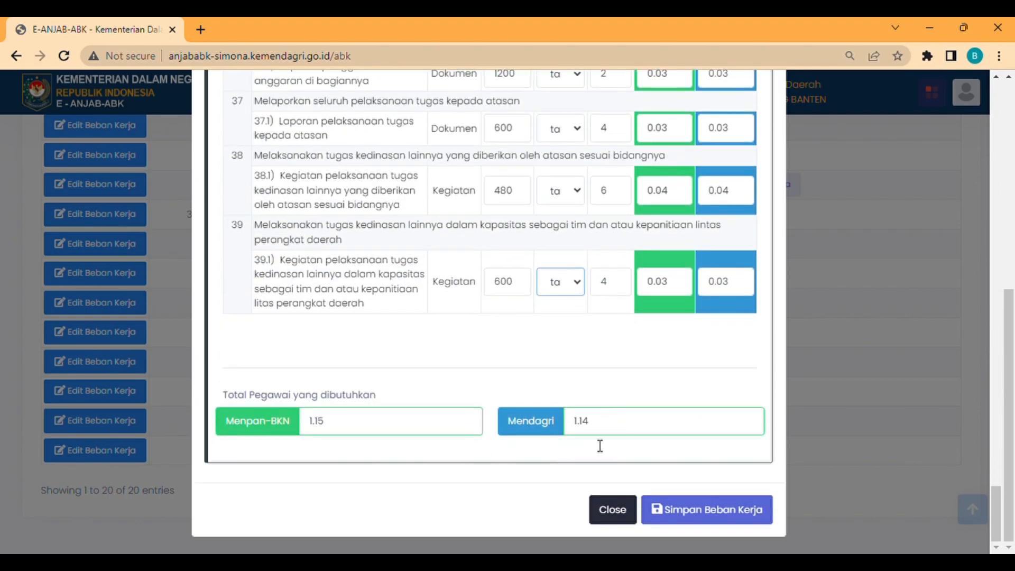
{"action": "left_click", "coordinate": [695, 510]}
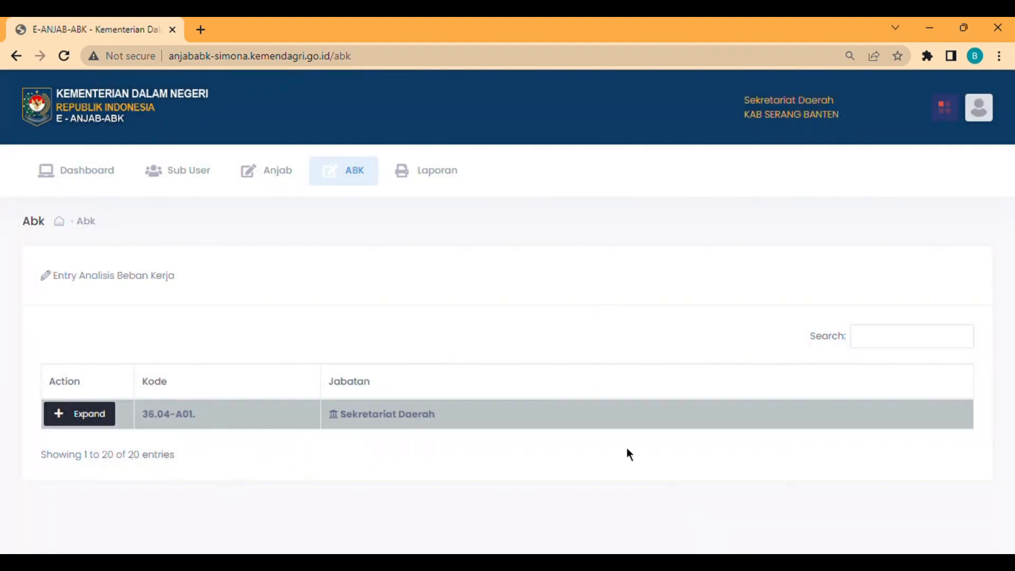
- Print and review the Permenpan job analysis PDF for Organisasi dan Reformasi Birokrasi
{"action": "mouse_move", "coordinate": [443, 189]}
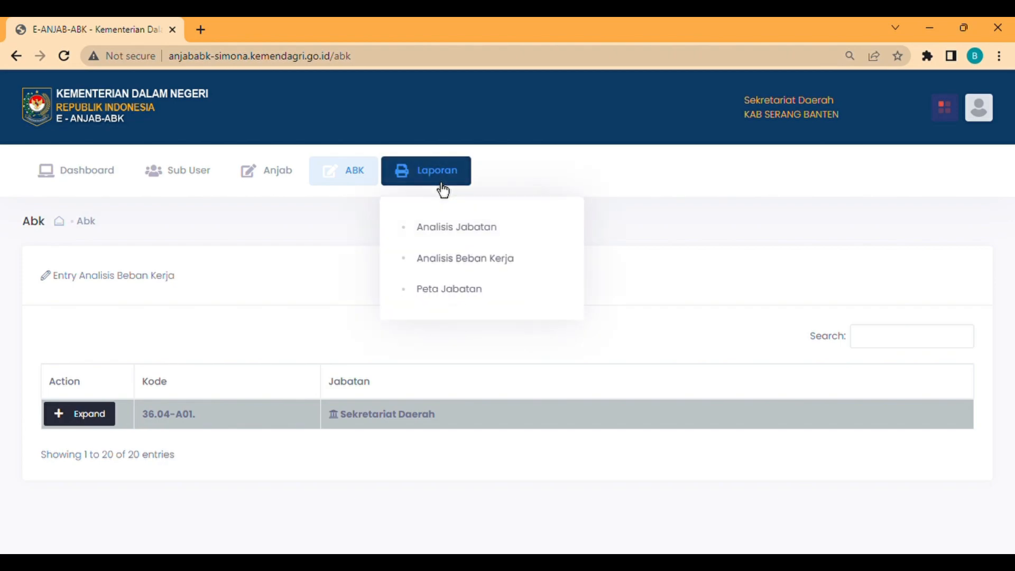
{"action": "left_click", "coordinate": [457, 228]}
{"action": "scroll", "coordinate": [363, 324], "scroll_direction": "down", "scroll_amount": 8}
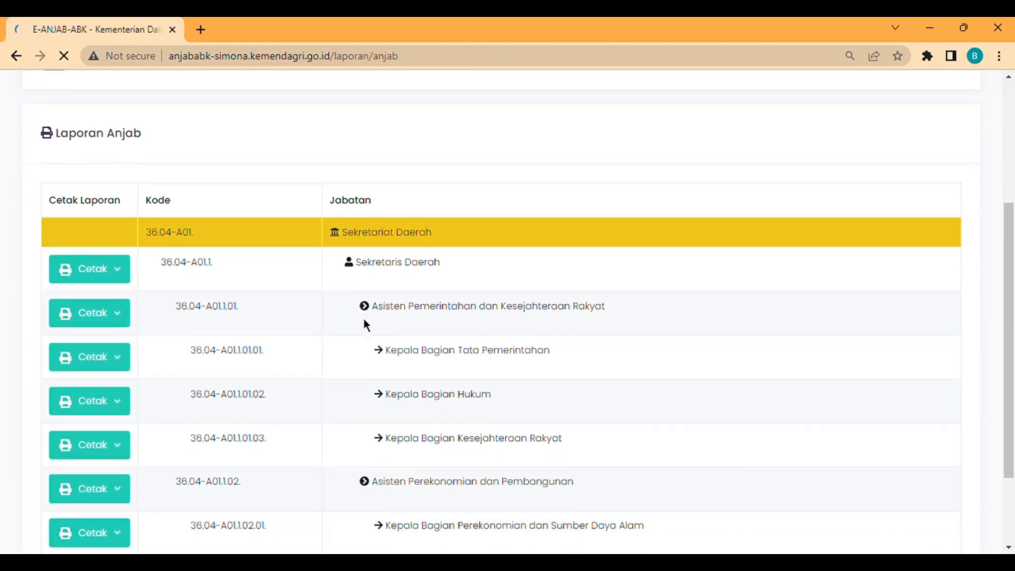
{"action": "scroll", "coordinate": [363, 318], "scroll_direction": "down", "scroll_amount": 1}
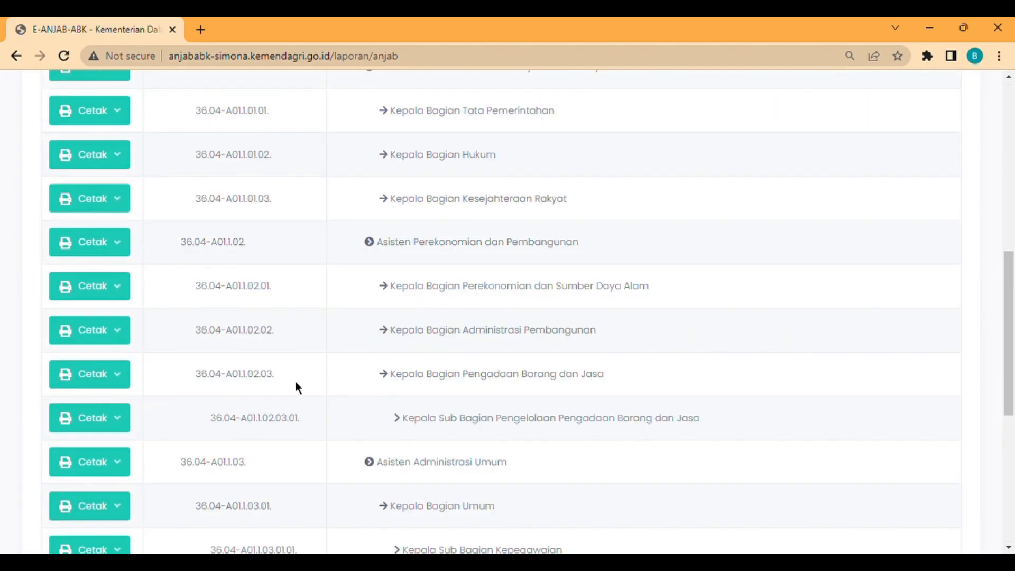
{"action": "scroll", "coordinate": [295, 382], "scroll_direction": "down", "scroll_amount": 2}
{"action": "scroll", "coordinate": [295, 386], "scroll_direction": "down", "scroll_amount": 5}
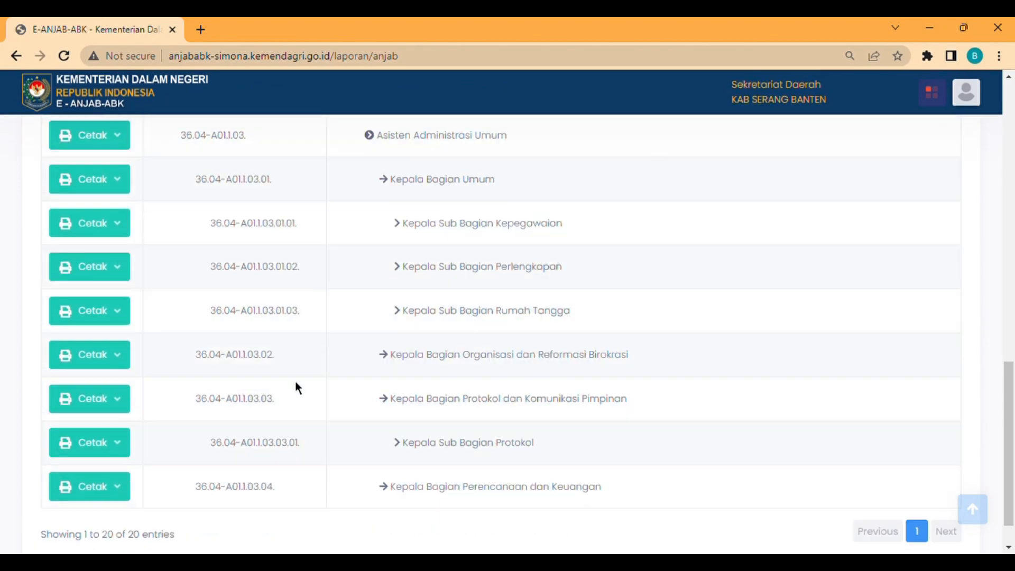
{"action": "left_click", "coordinate": [117, 328]}
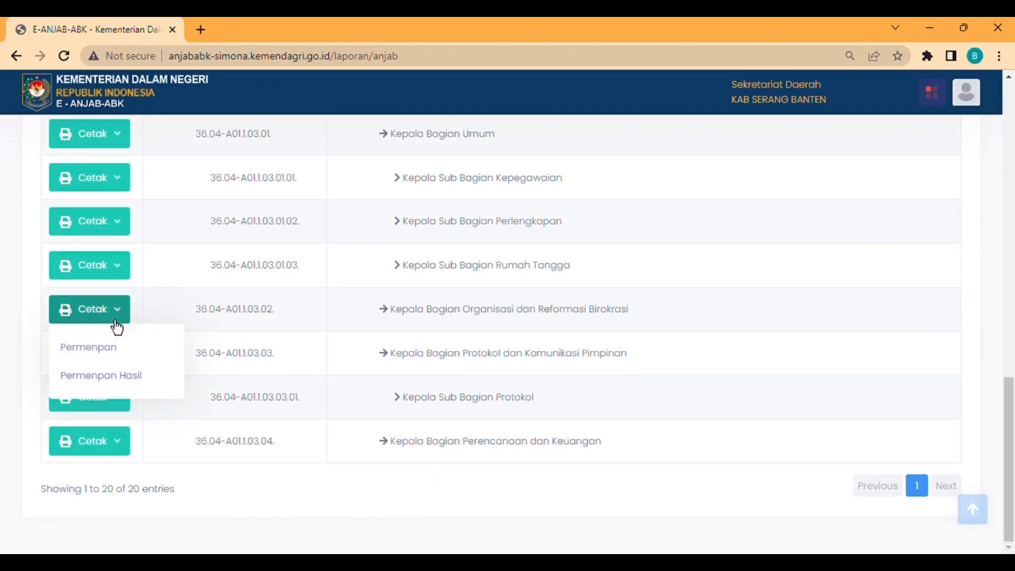
{"action": "left_click", "coordinate": [116, 359]}
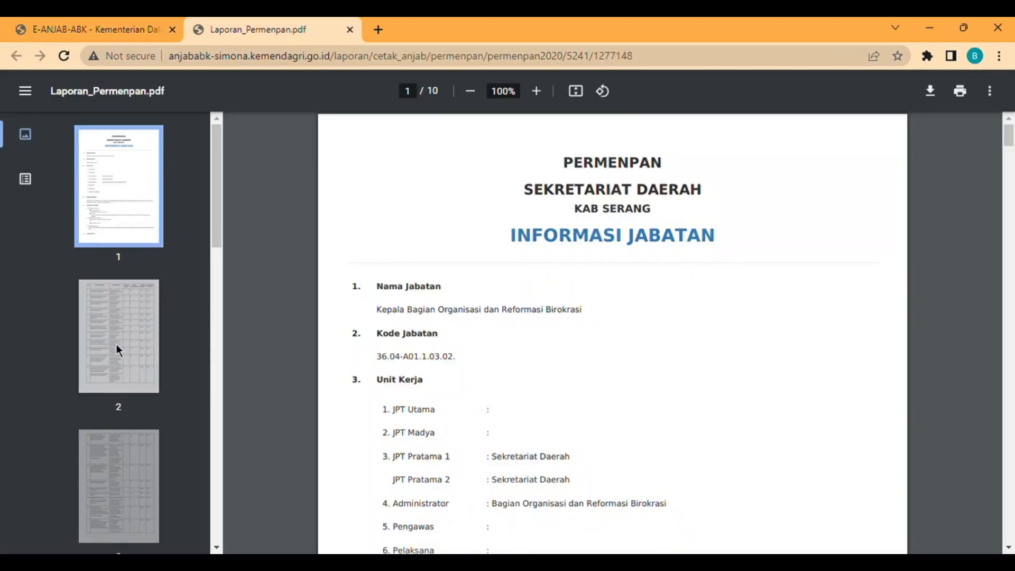
{"action": "scroll", "coordinate": [391, 383], "scroll_direction": "down", "scroll_amount": 8}
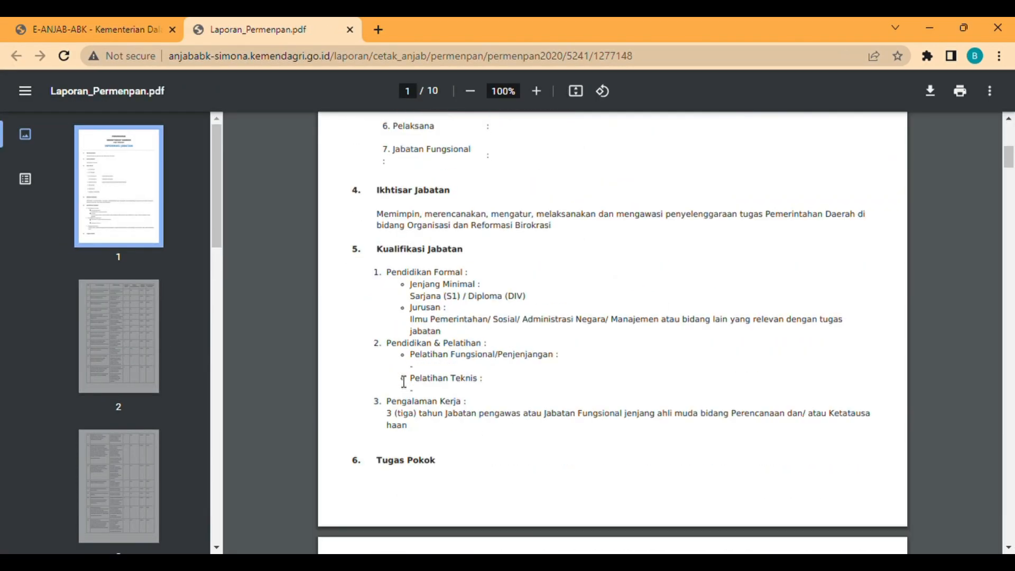
{"action": "scroll", "coordinate": [404, 382], "scroll_direction": "down", "scroll_amount": 8}
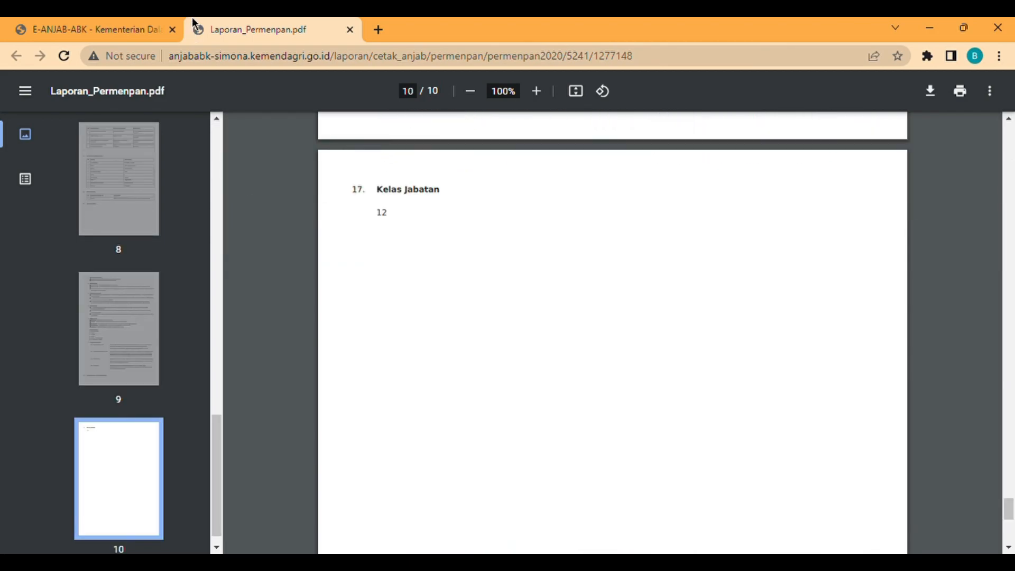
{"action": "left_click", "coordinate": [130, 19]}
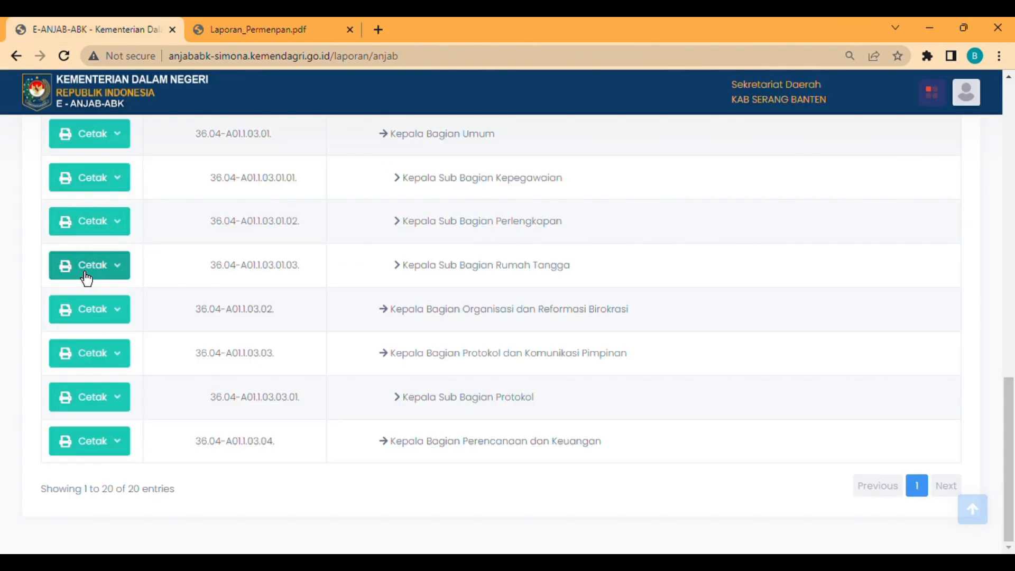
- Print and review the Permenpan Hasil report version, then return to the report list
{"action": "left_click", "coordinate": [96, 321]}
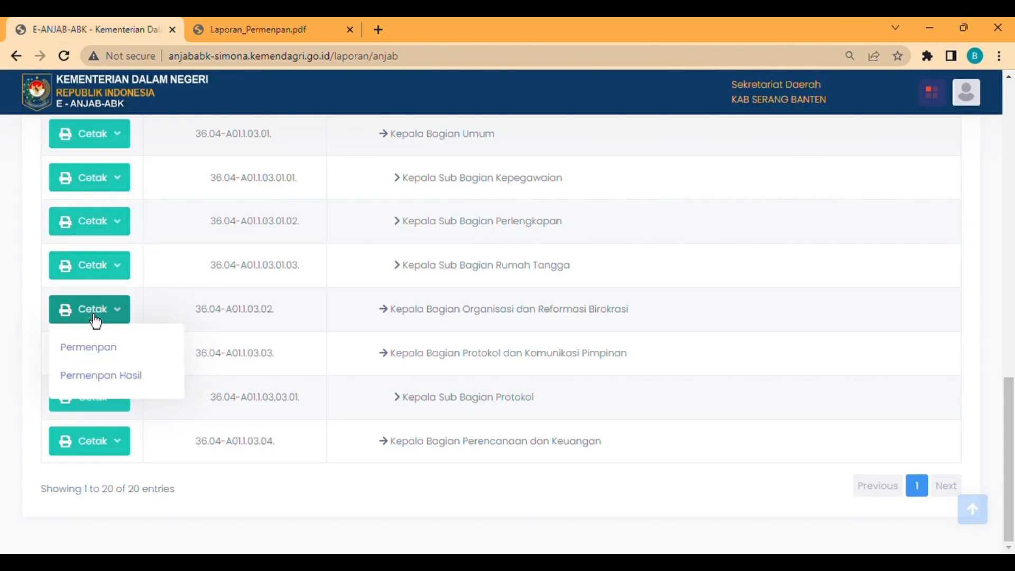
{"action": "left_click", "coordinate": [96, 378]}
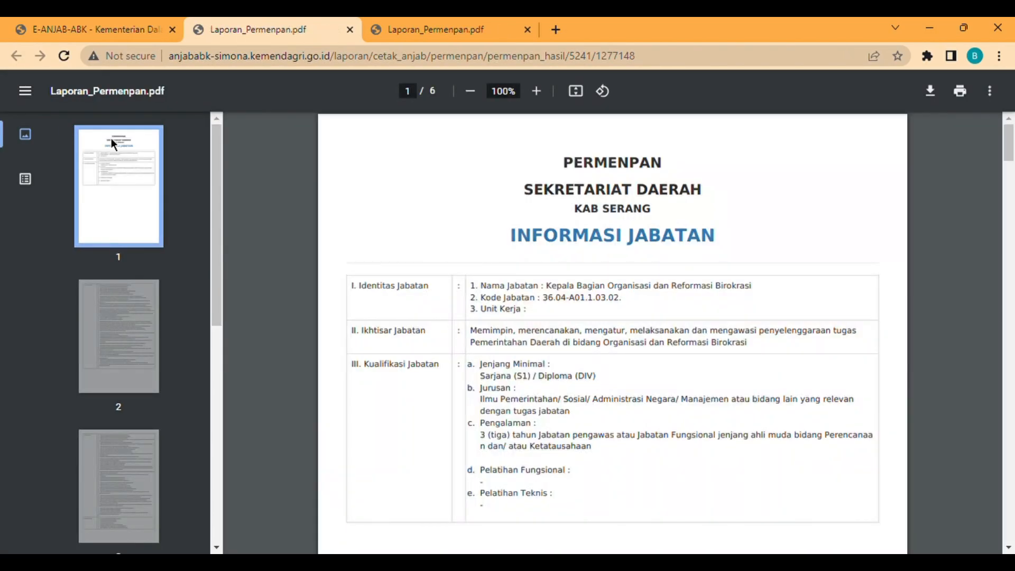
{"action": "scroll", "coordinate": [502, 213], "scroll_direction": "down", "scroll_amount": 5}
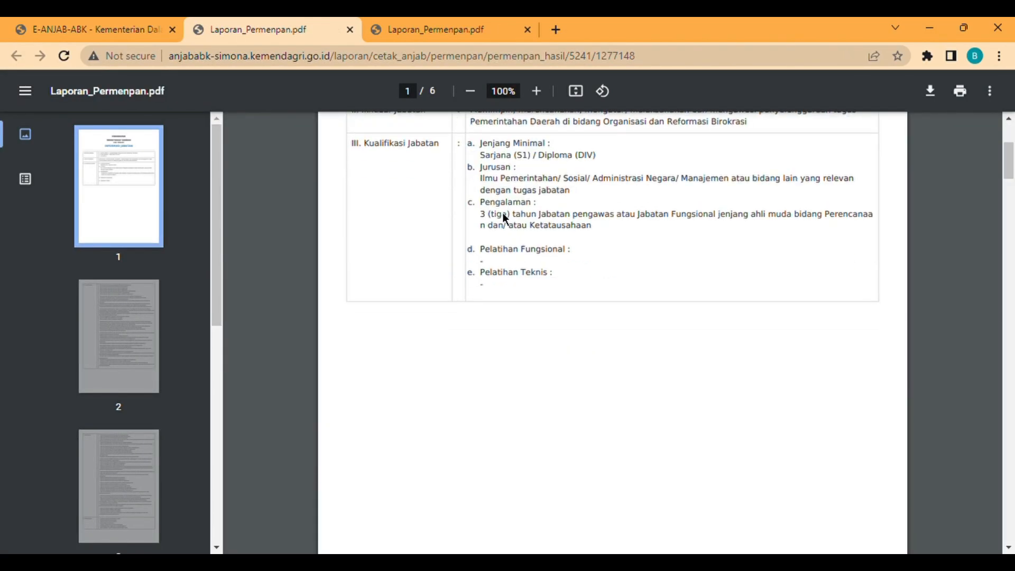
{"action": "left_click", "coordinate": [82, 21]}
{"action": "scroll", "coordinate": [496, 238], "scroll_direction": "up", "scroll_amount": 15}
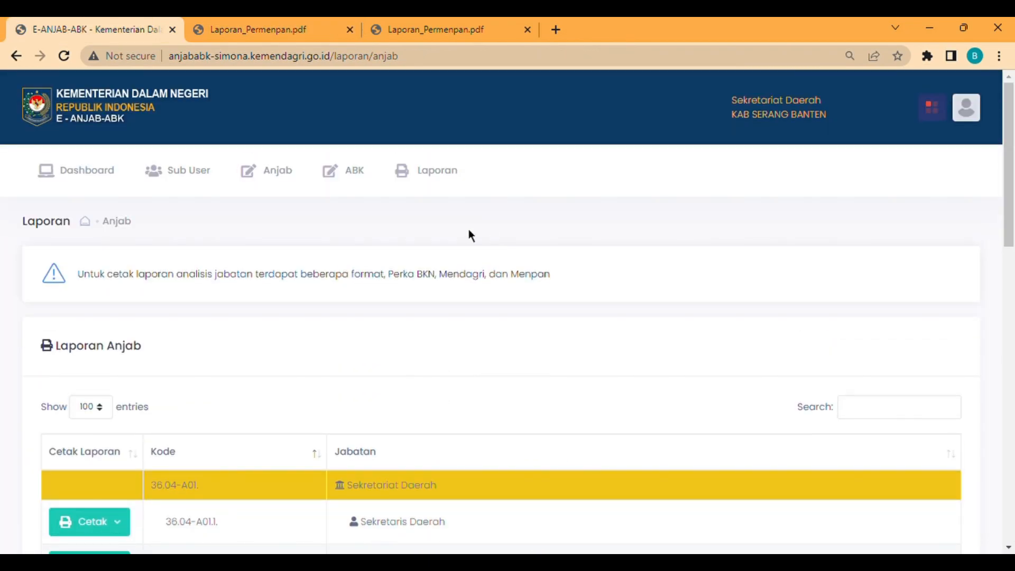
- Download the Permendagri-format workload report for a section head and view the xlsx
{"action": "left_click", "coordinate": [431, 183]}
{"action": "left_click", "coordinate": [457, 276]}
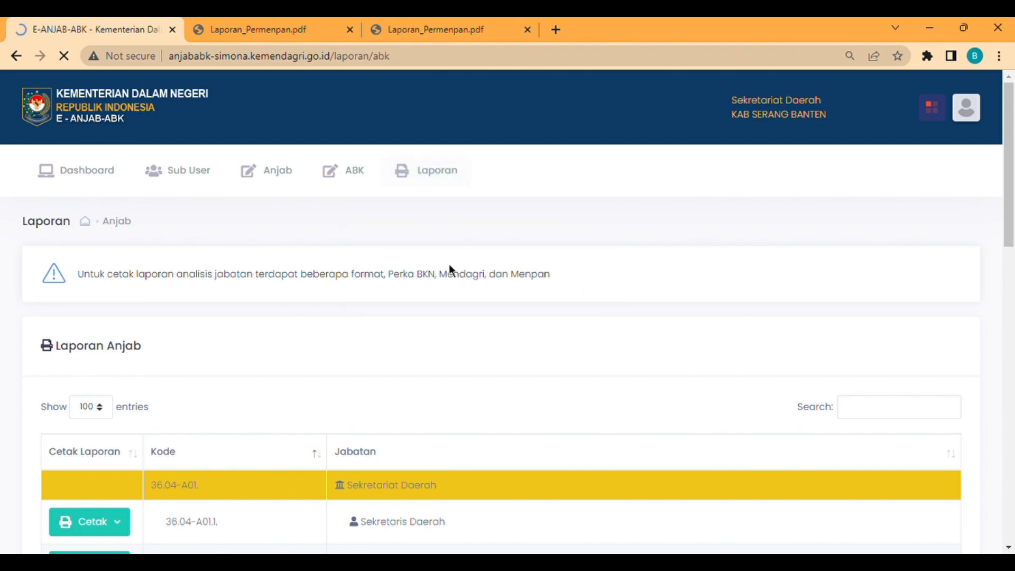
{"action": "scroll", "coordinate": [412, 380], "scroll_direction": "down", "scroll_amount": 15}
{"action": "scroll", "coordinate": [412, 379], "scroll_direction": "down", "scroll_amount": 1}
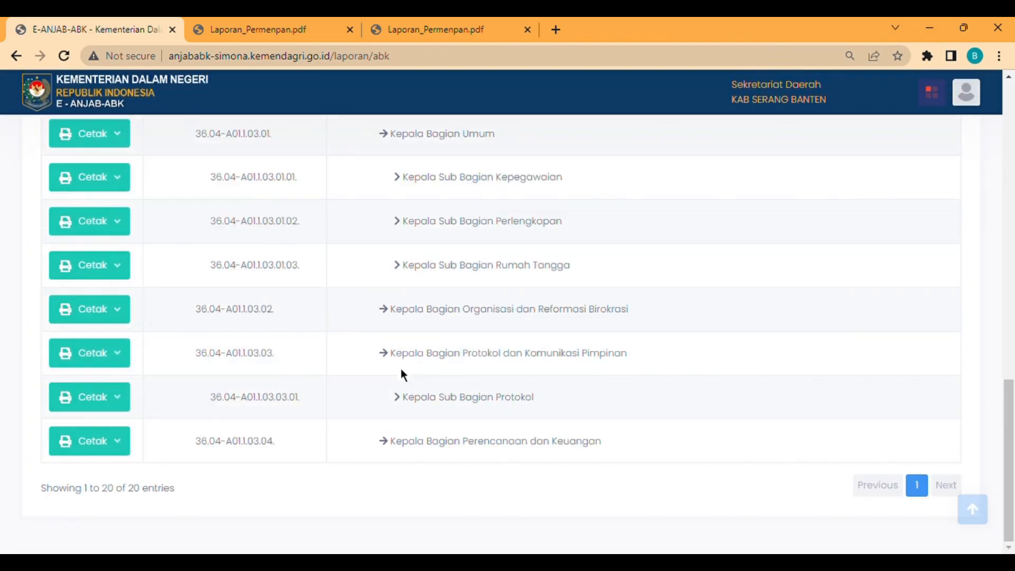
{"action": "left_click", "coordinate": [101, 322]}
{"action": "left_click", "coordinate": [100, 347]}
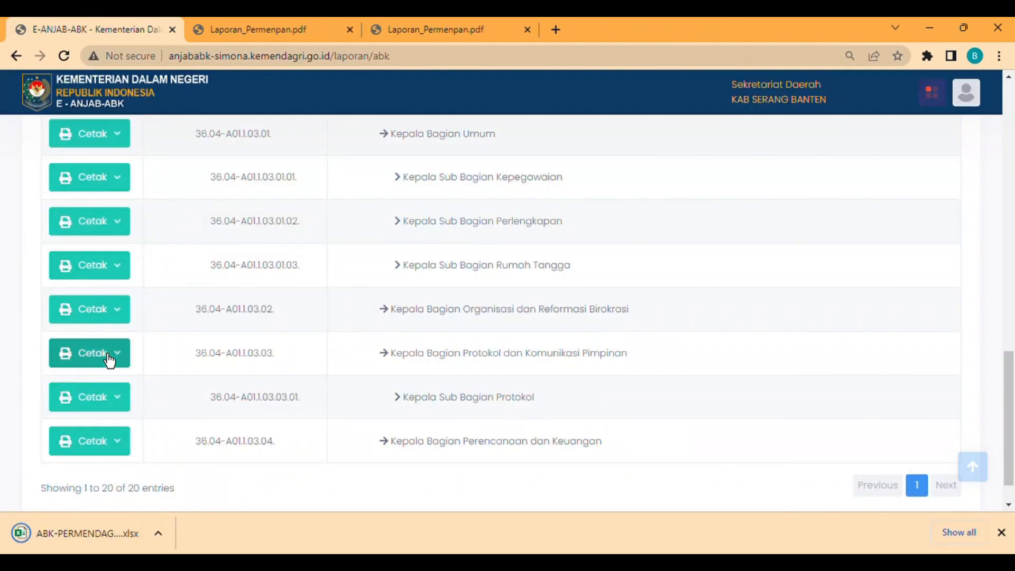
{"action": "left_click", "coordinate": [96, 537]}
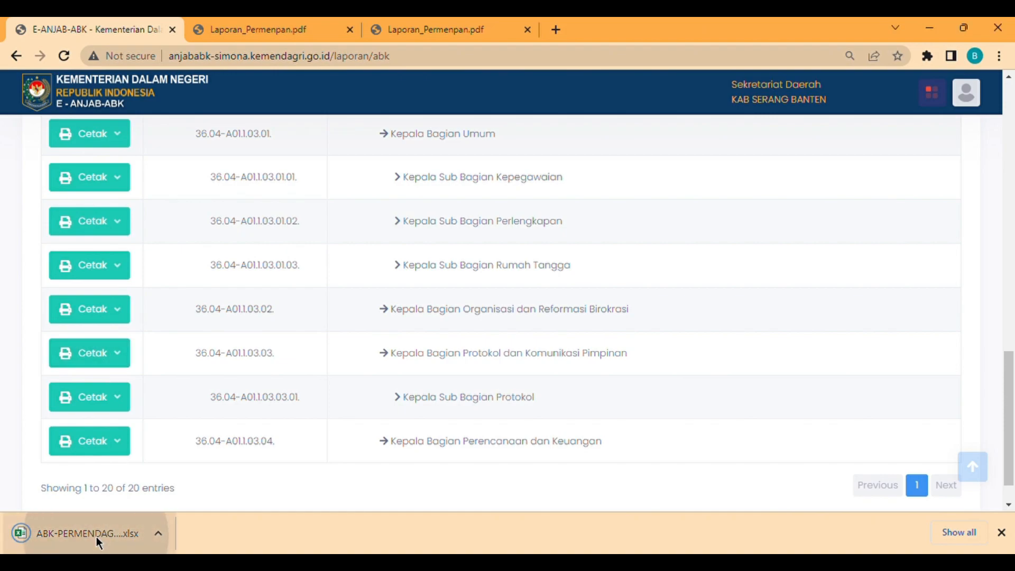
{"action": "scroll", "coordinate": [362, 242], "scroll_direction": "down", "scroll_amount": 3}
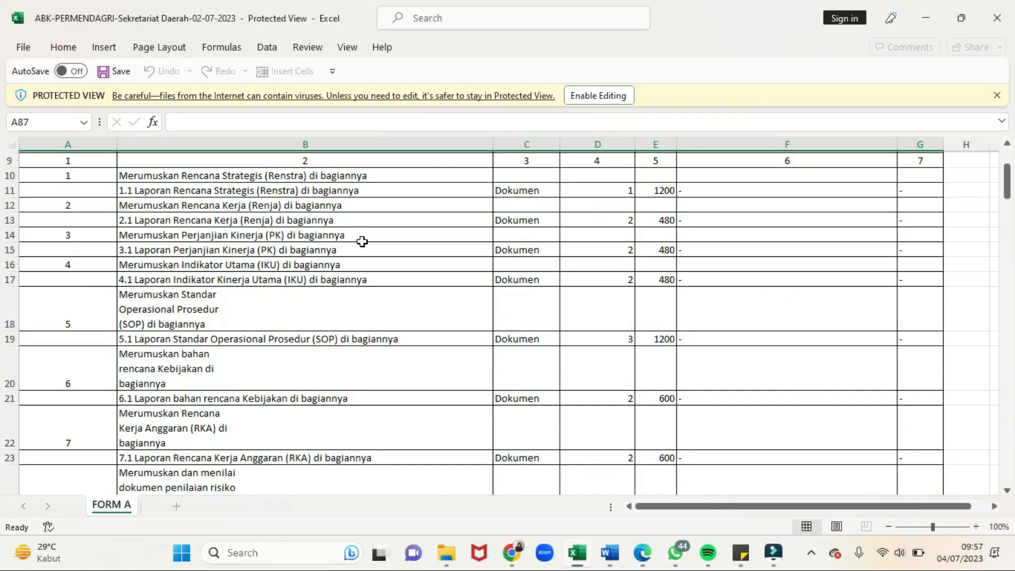
{"action": "scroll", "coordinate": [362, 242], "scroll_direction": "down", "scroll_amount": 6}
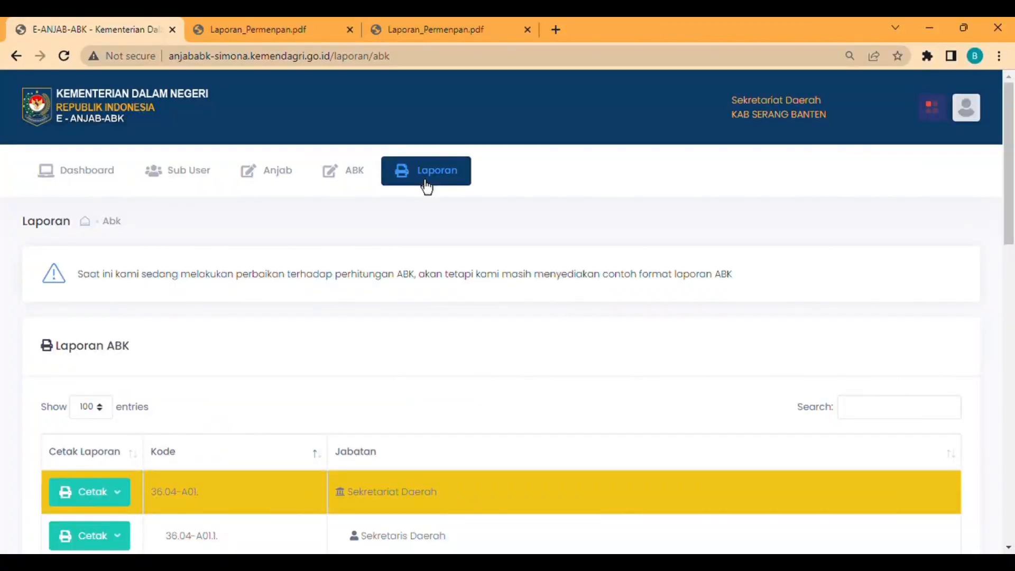
- Generate the Sekretariat Daerah job map and export it as Peta Jabatan.pdf
{"action": "mouse_move", "coordinate": [427, 186]}
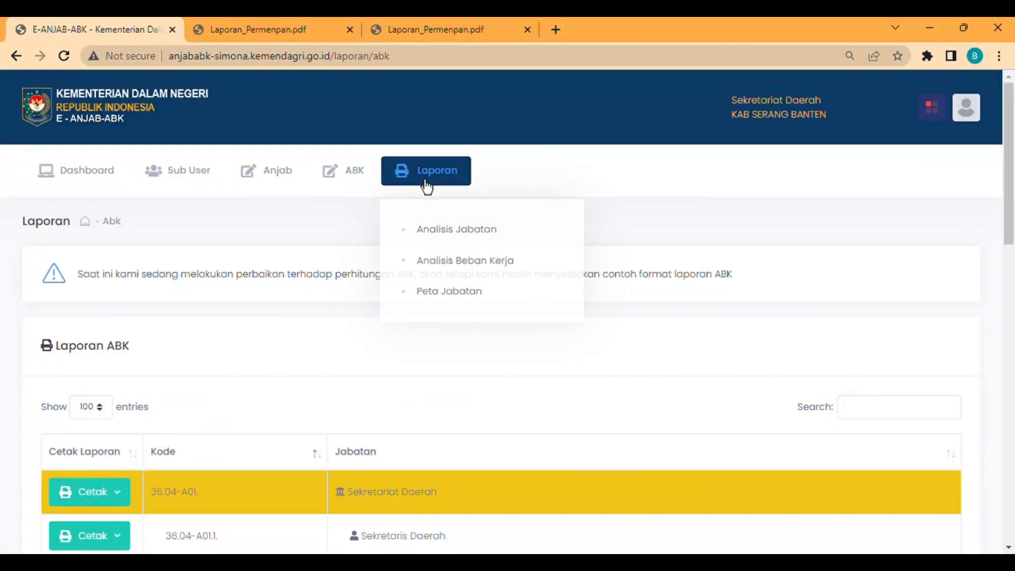
{"action": "left_click", "coordinate": [433, 298]}
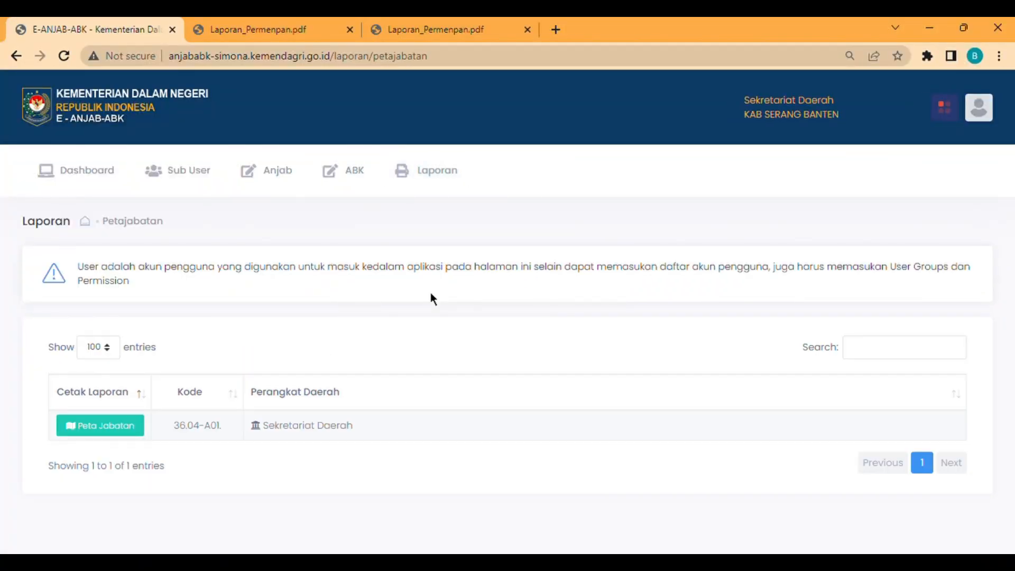
{"action": "left_click", "coordinate": [100, 426]}
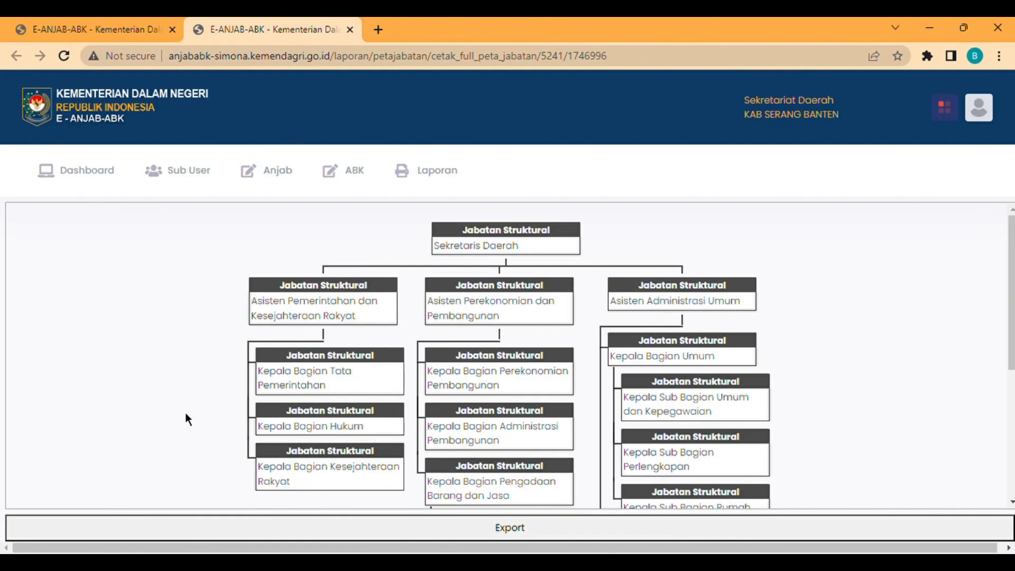
{"action": "scroll", "coordinate": [437, 407], "scroll_direction": "down", "scroll_amount": 3}
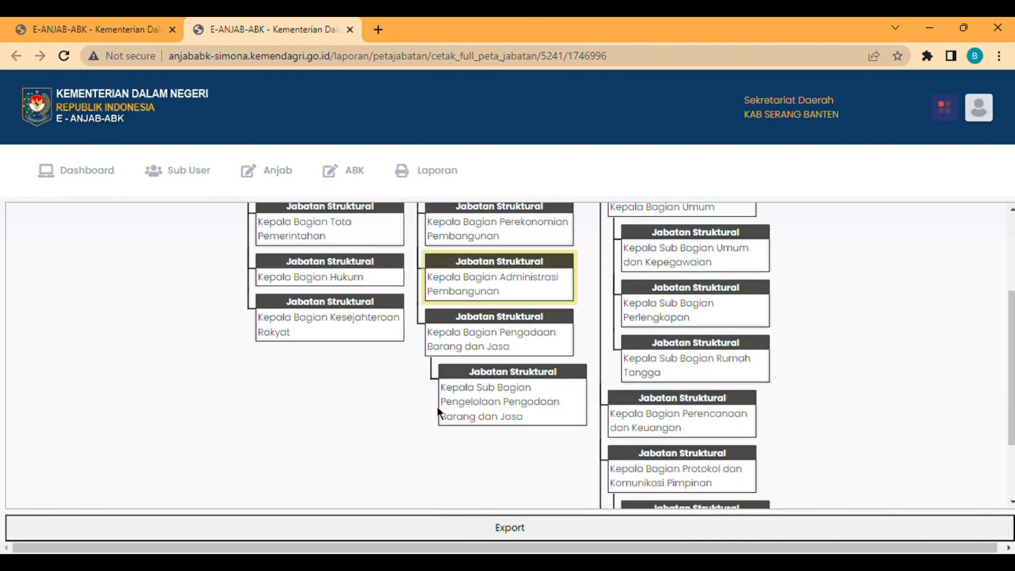
{"action": "scroll", "coordinate": [437, 407], "scroll_direction": "down", "scroll_amount": 2}
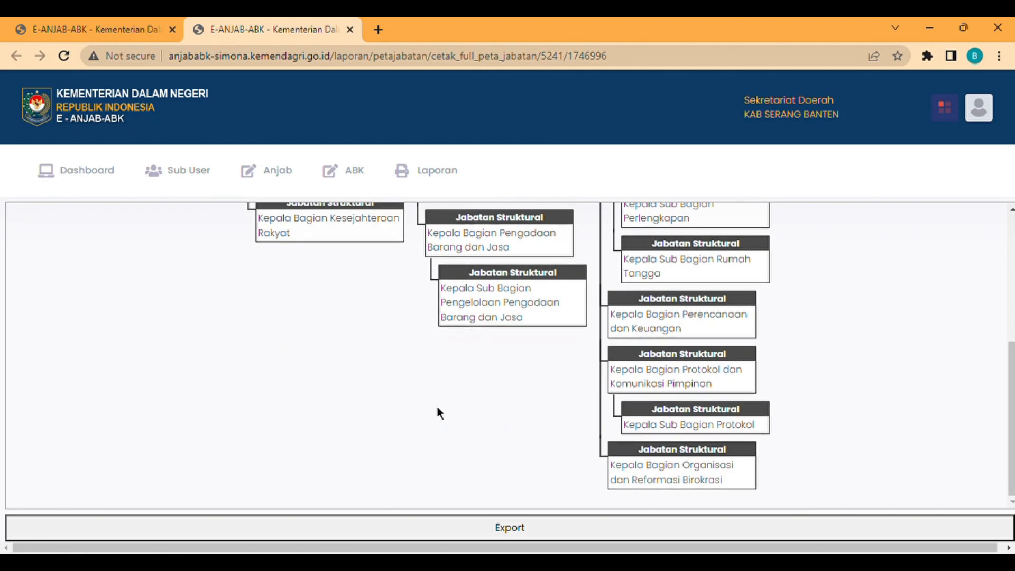
{"action": "scroll", "coordinate": [437, 408], "scroll_direction": "up", "scroll_amount": 5}
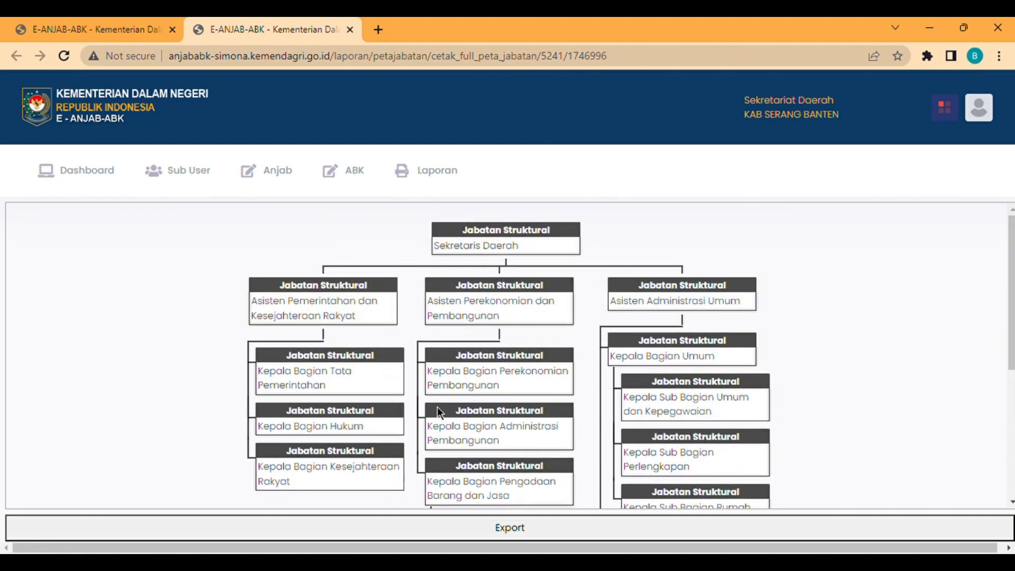
{"action": "left_click", "coordinate": [464, 537]}
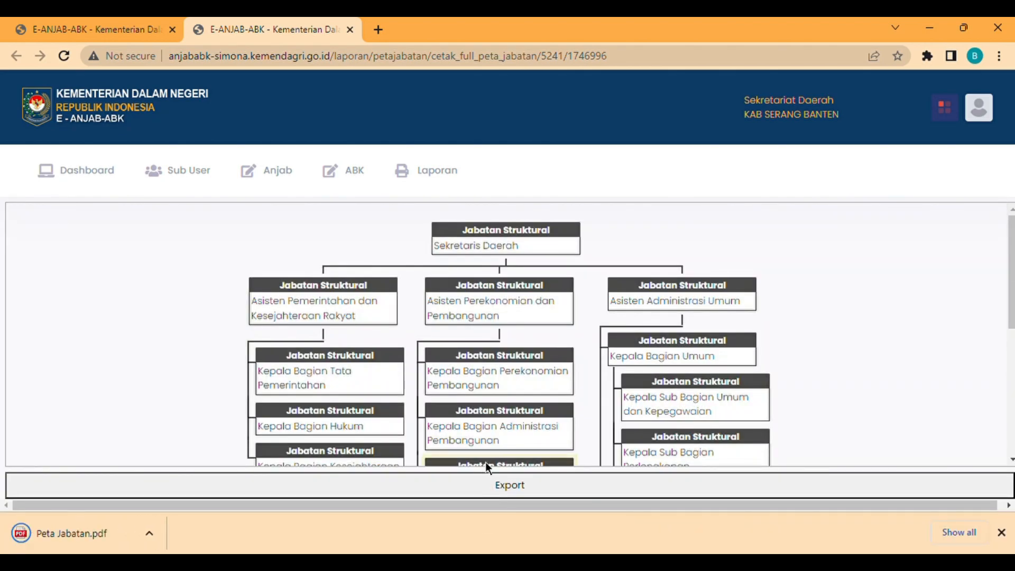
{"action": "left_click", "coordinate": [104, 528]}
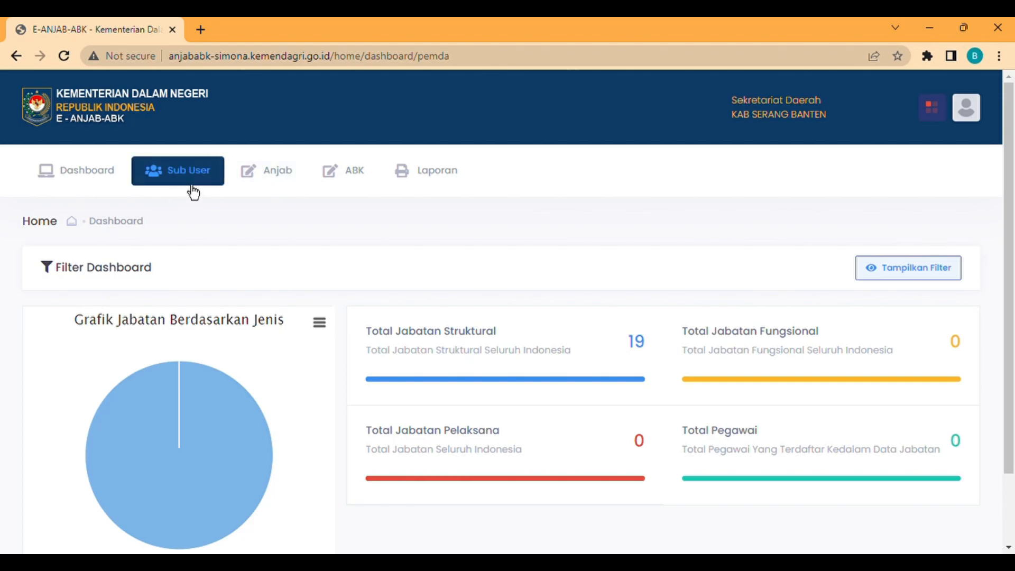
- Go to the Sub User page and start a new user with Tambah User
{"action": "left_click", "coordinate": [194, 192]}
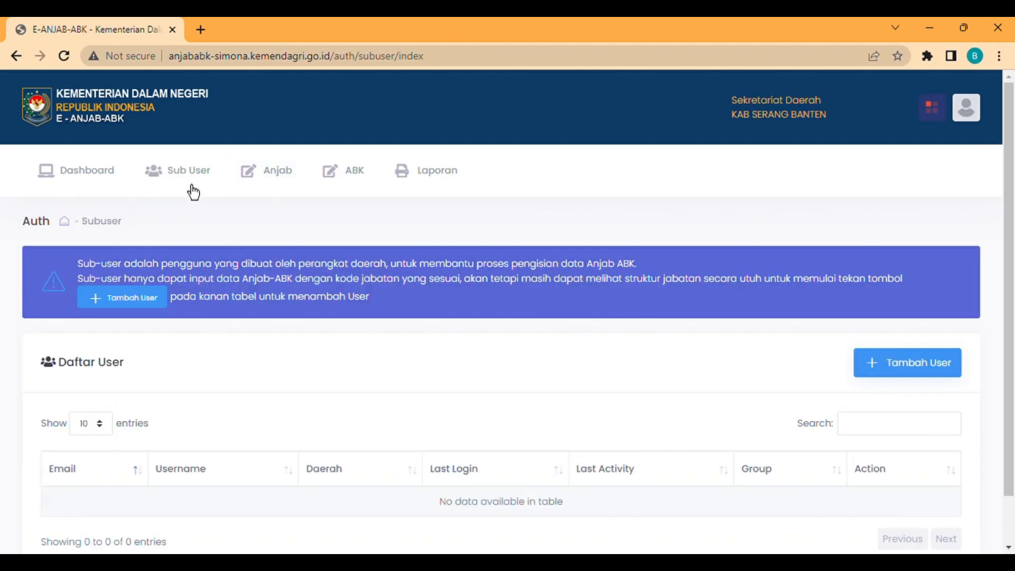
{"action": "scroll", "coordinate": [604, 317], "scroll_direction": "down", "scroll_amount": 1}
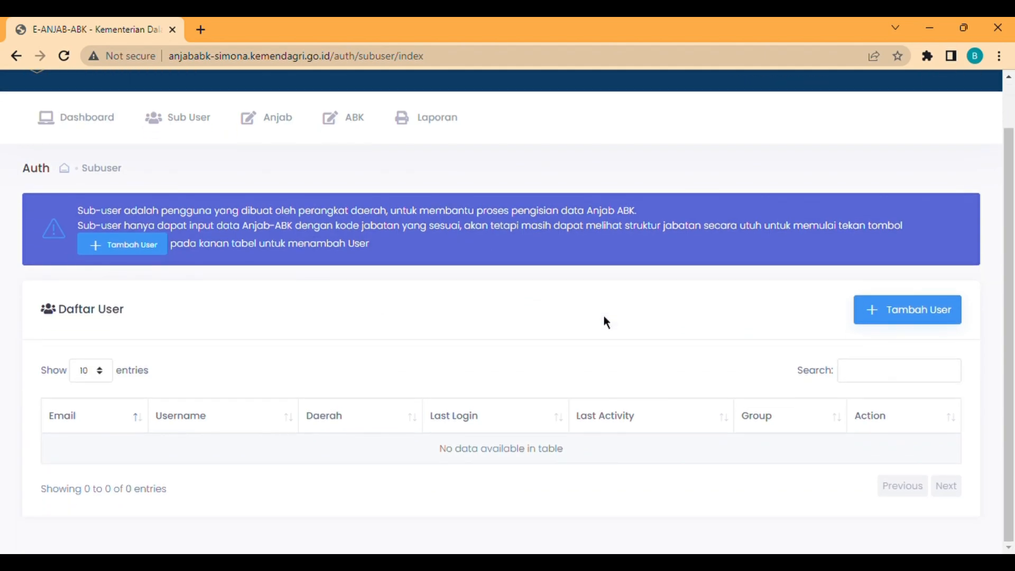
{"action": "left_click", "coordinate": [931, 318]}
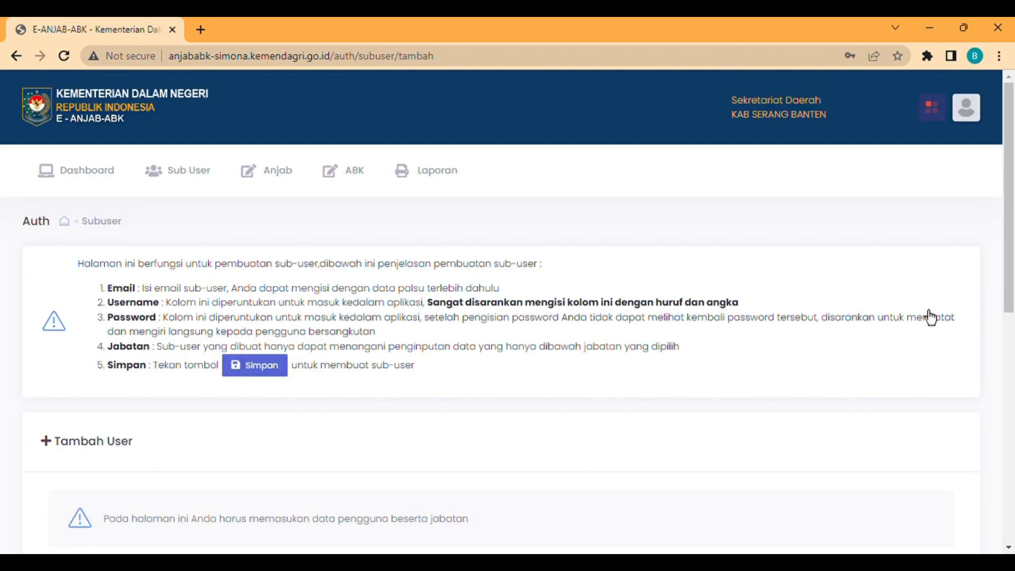
{"action": "scroll", "coordinate": [551, 331], "scroll_direction": "down", "scroll_amount": 5}
- Enter the sub-user's e-mail address, username and account password
{"action": "left_click", "coordinate": [230, 320]}
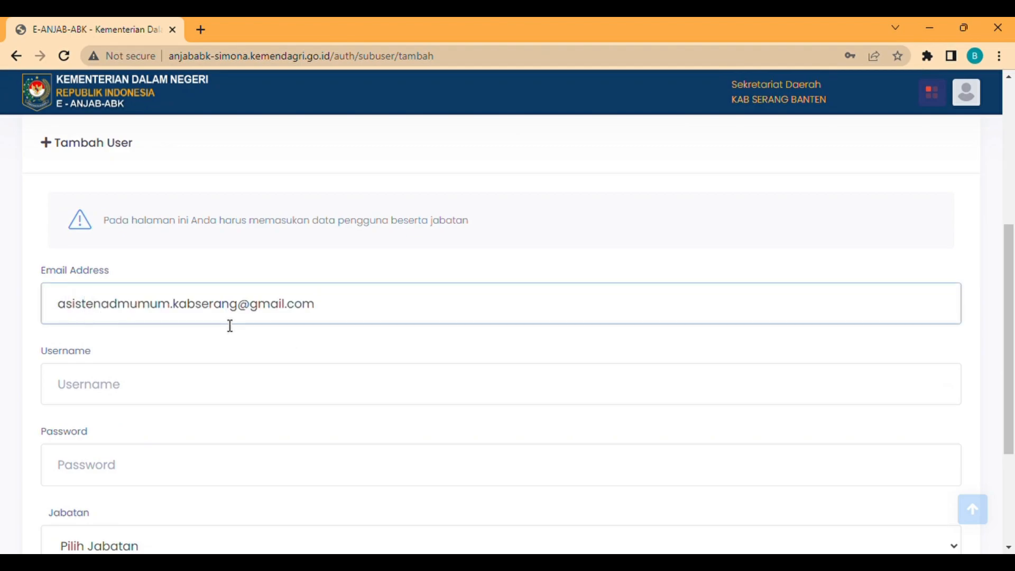
{"action": "left_click", "coordinate": [213, 377]}
{"action": "type", "text": "asistenadmumum.kabserang"}
{"action": "left_click", "coordinate": [167, 486]}
{"action": "type", "text": "******************"}
- Assign the Jabatan Asisten Administrasi Umum and save the new sub-user
{"action": "scroll", "coordinate": [525, 418], "scroll_direction": "down", "scroll_amount": 3}
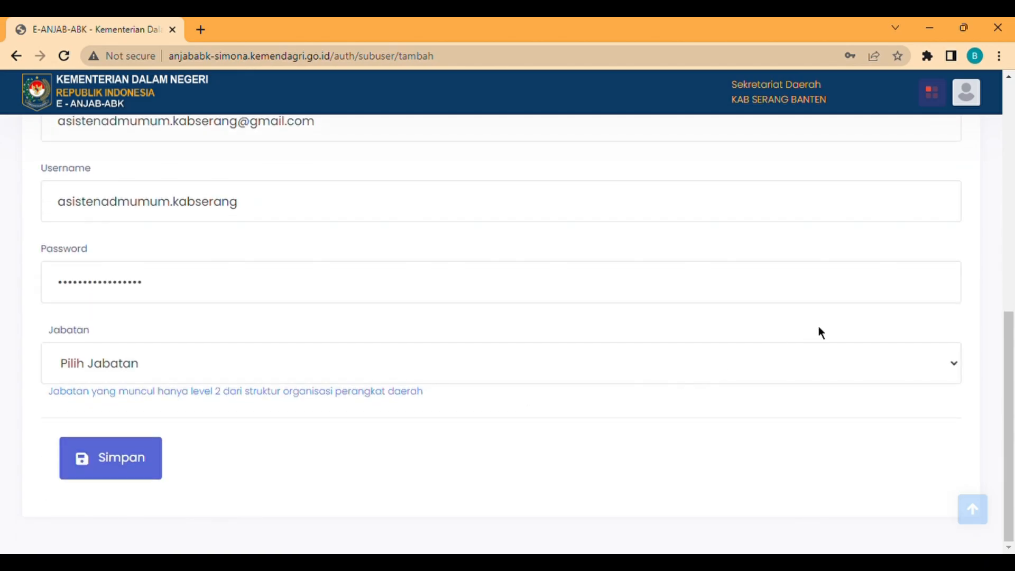
{"action": "left_click", "coordinate": [466, 366]}
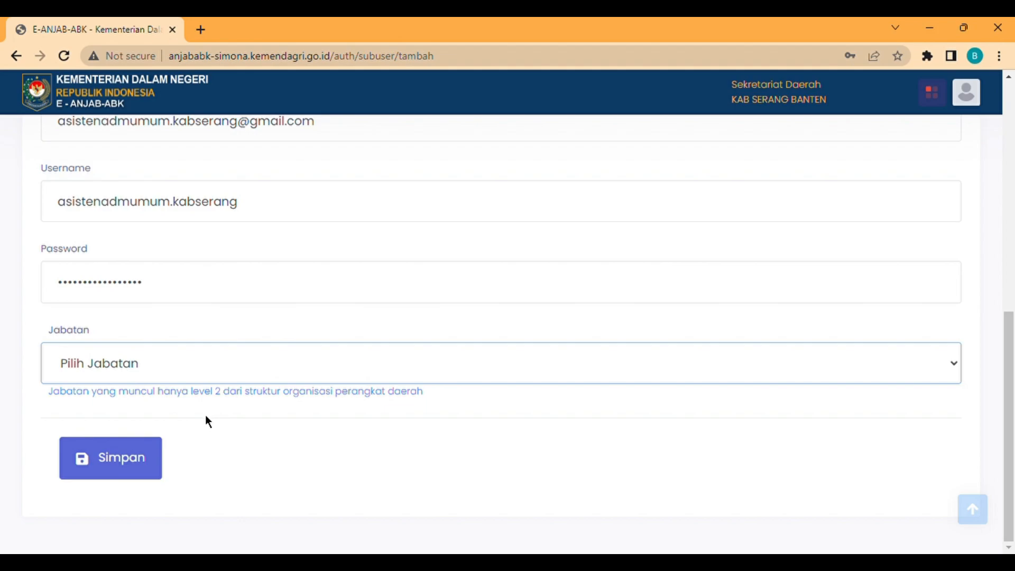
{"action": "key", "text": "Down"}
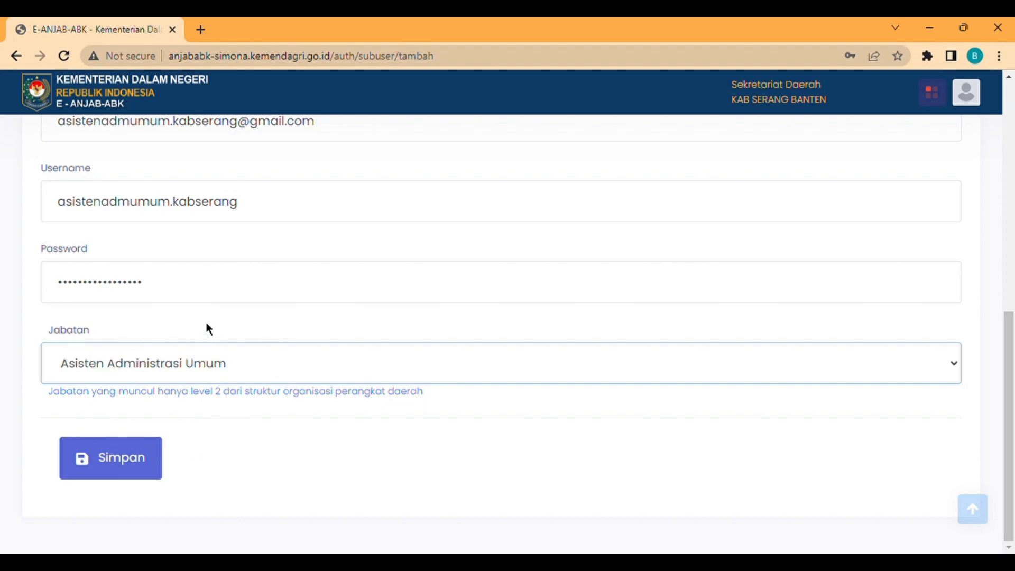
{"action": "left_click", "coordinate": [141, 456]}
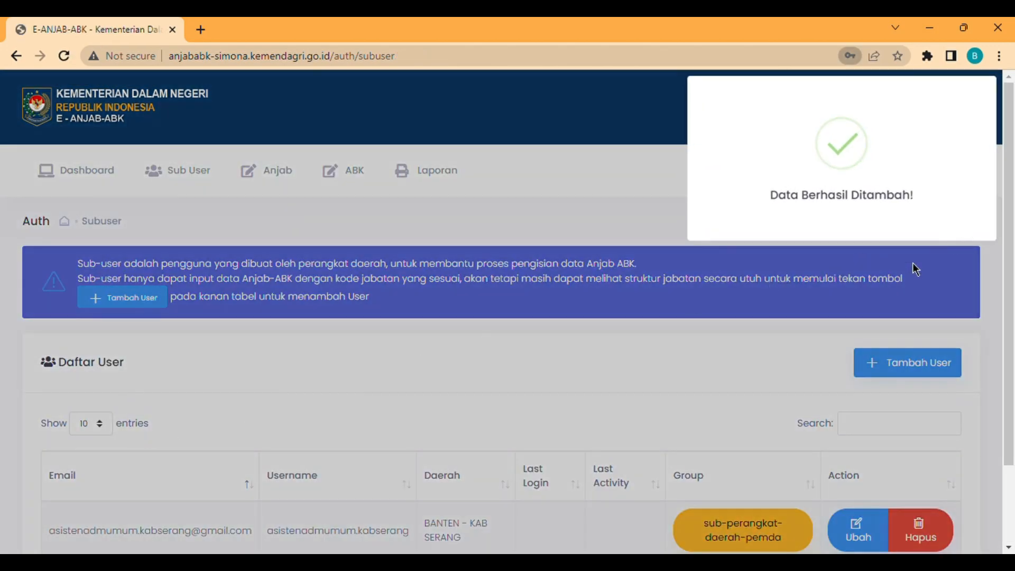
- Dismiss the success popup and sign out of the Serang regency account
{"action": "left_click", "coordinate": [47, 191]}
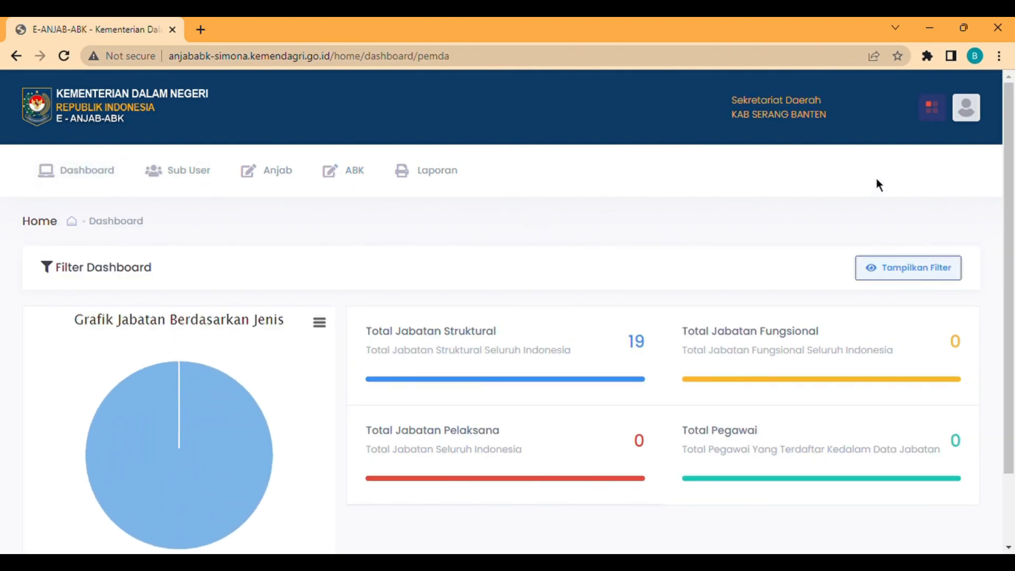
{"action": "left_click", "coordinate": [976, 128]}
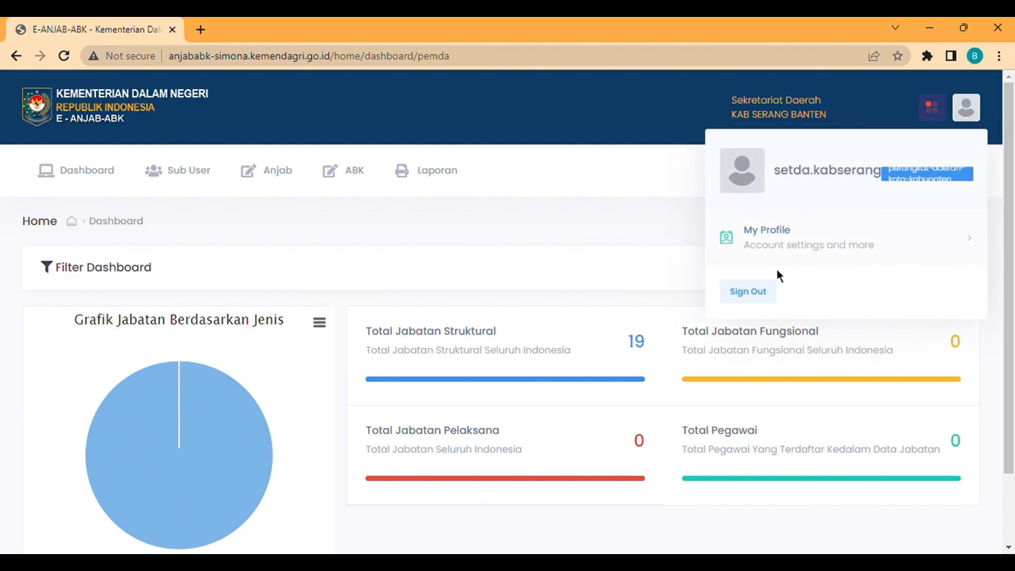
{"action": "left_click", "coordinate": [774, 305]}
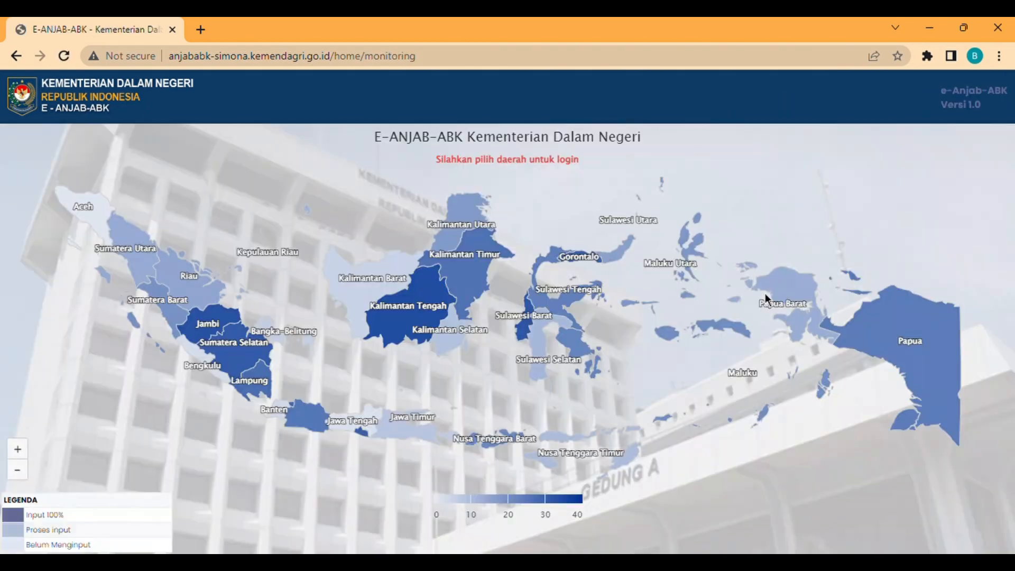